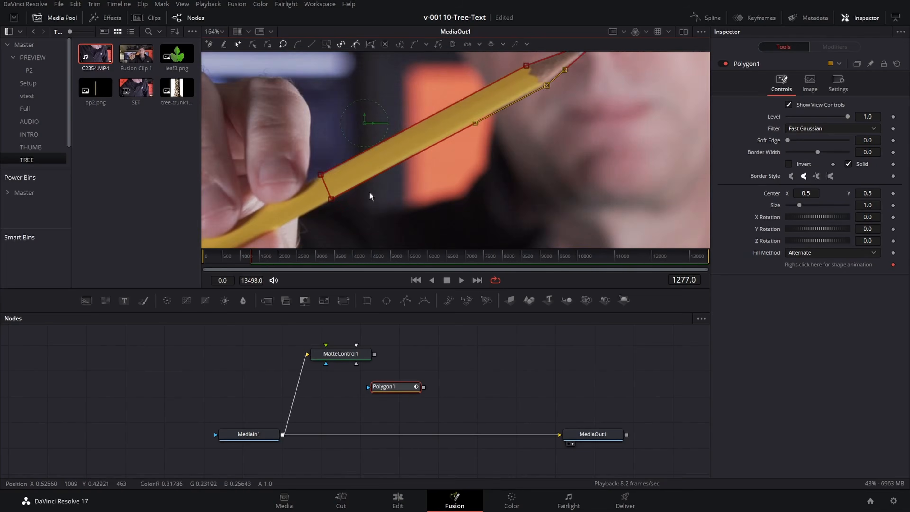
# Mask the pencil by connecting Polygon1 to MatteControl1 and rotate the cut-out upright with the Transform1 node.
pyautogui.click(362, 393)
pyautogui.scroll(-3, 477, 180)
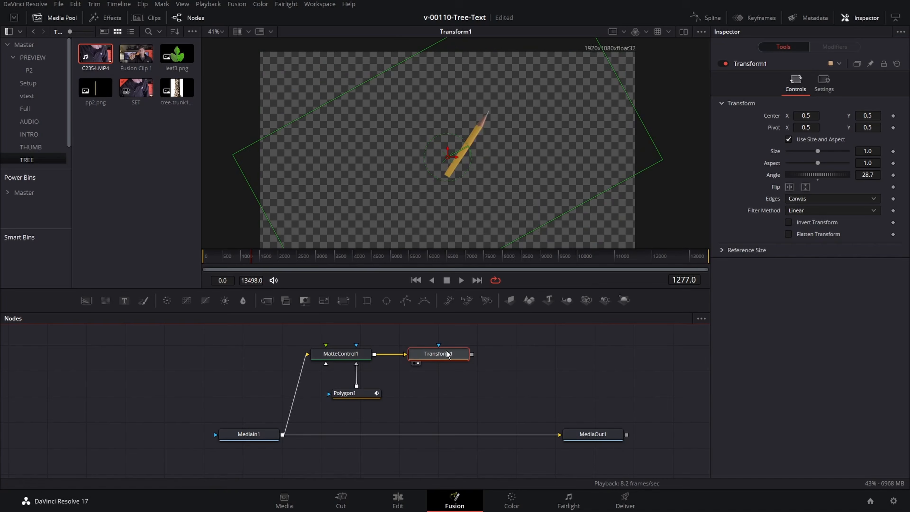
pyautogui.moveTo(813, 174); pyautogui.dragTo(825, 178)
pyautogui.scroll(5, 493, 165)
pyautogui.scroll(-2, 490, 199)
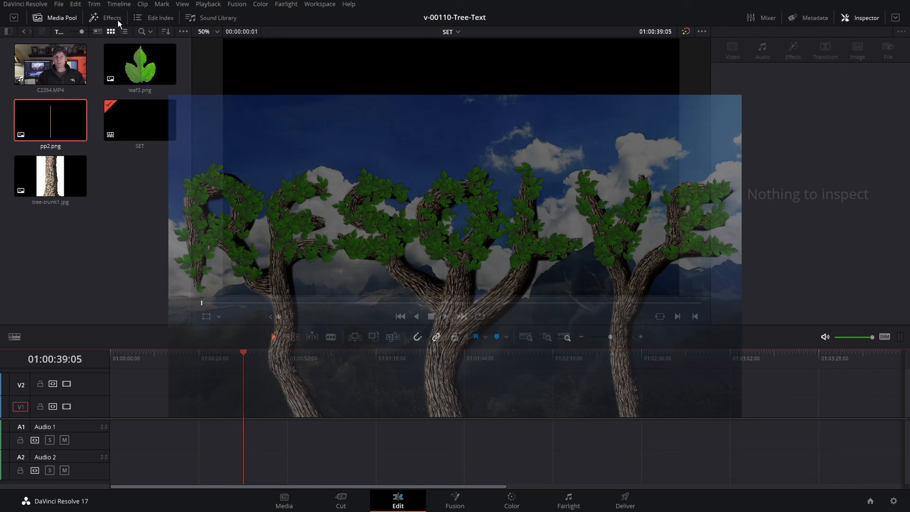
# Add a Fusion Composition clip to video track V1 of the SET timeline and open it on the Fusion page.
pyautogui.click(107, 18)
pyautogui.moveTo(151, 81); pyautogui.dragTo(328, 405)
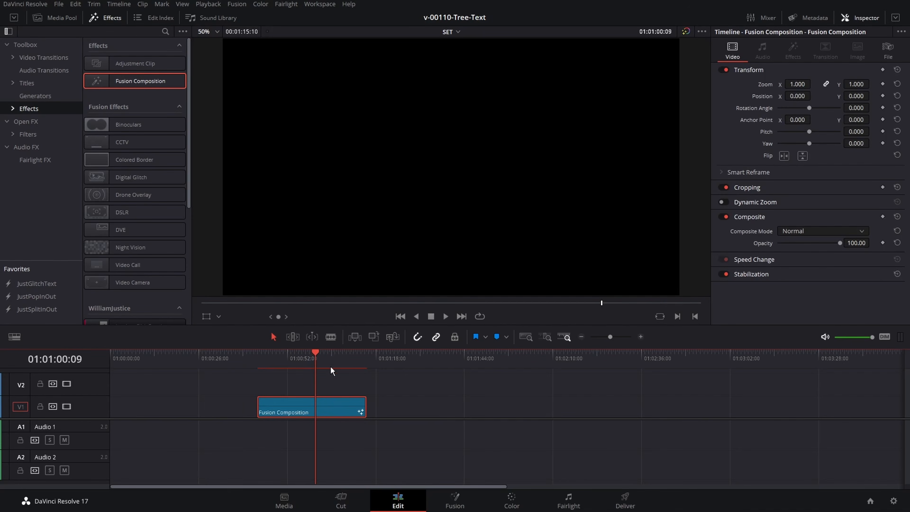
pyautogui.click(452, 506)
# Connect a black Background node to MediaOut1 and merge the pp2.png pencil image over it.
pyautogui.moveTo(87, 301); pyautogui.dragTo(550, 412)
pyautogui.moveTo(138, 398); pyautogui.dragTo(241, 409)
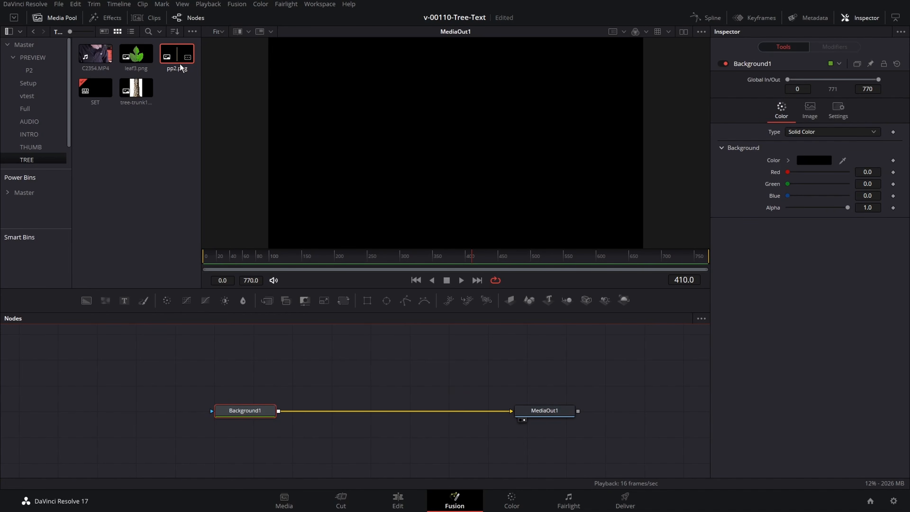
pyautogui.moveTo(178, 57); pyautogui.dragTo(376, 361)
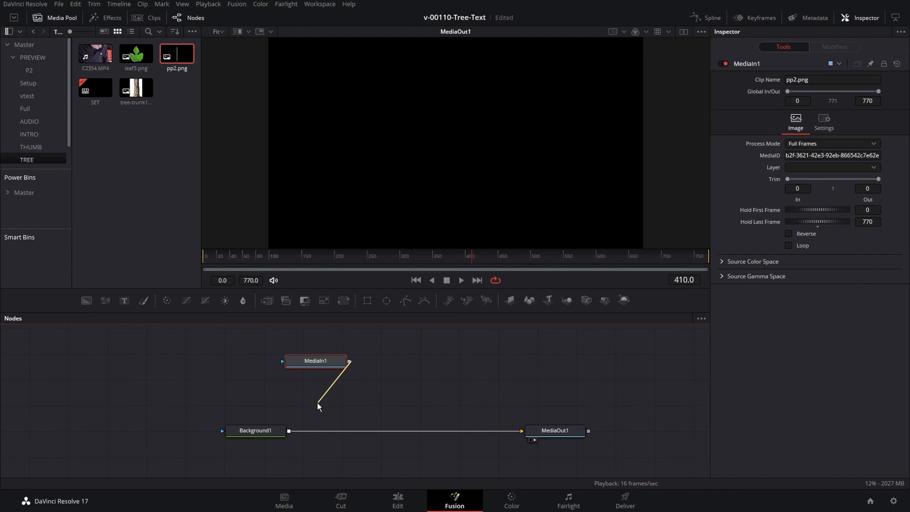
pyautogui.moveTo(294, 423); pyautogui.dragTo(290, 433)
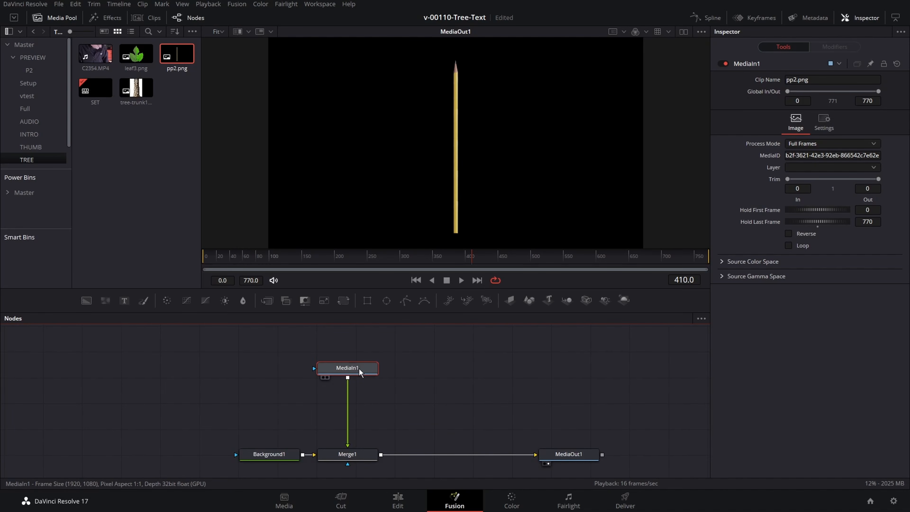
# Insert a Transform node after MediaIn1 and set its Center X to 0.269.
pyautogui.click(342, 300)
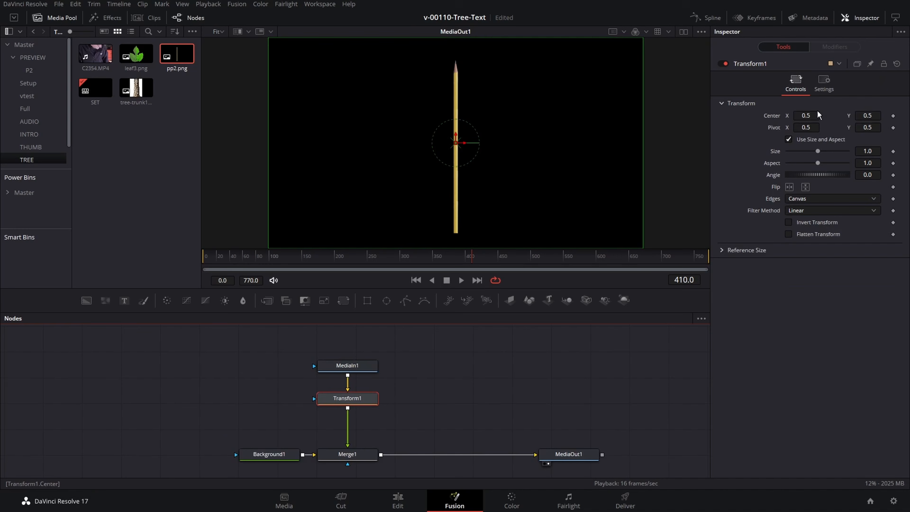
pyautogui.moveTo(819, 115); pyautogui.dragTo(796, 115)
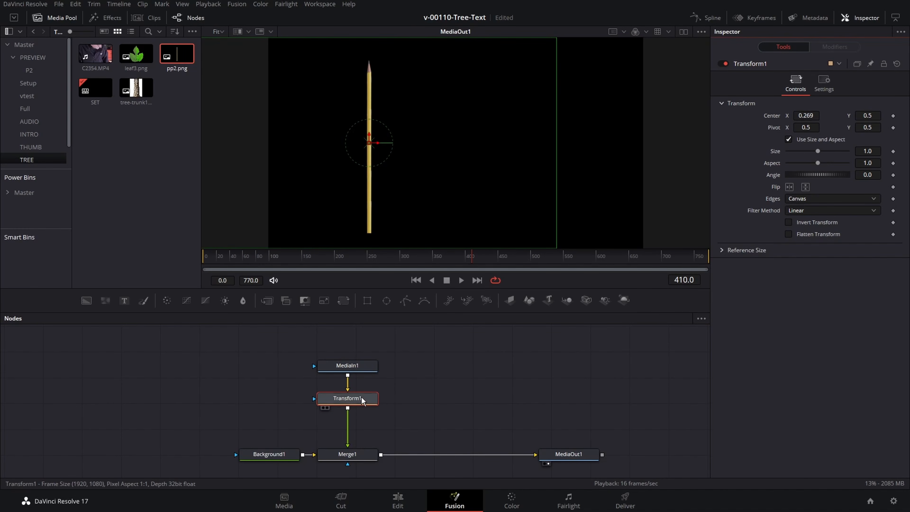
pyautogui.moveTo(363, 401); pyautogui.dragTo(363, 394)
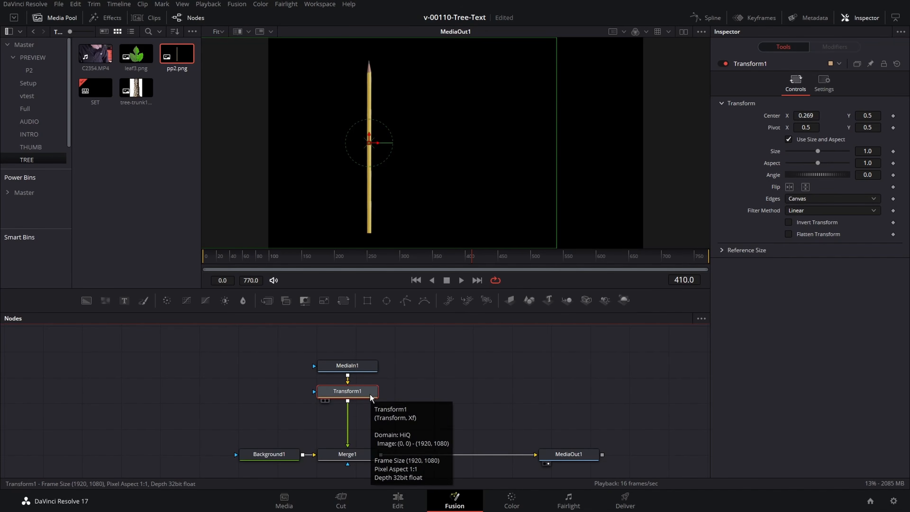
# Insert a Grid Warp node after Transform1 and pull its mesh points around the pencil into a wavy bend.
pyautogui.hotkey('shift', 'space')
pyautogui.write('warp')
pyautogui.write('grid')
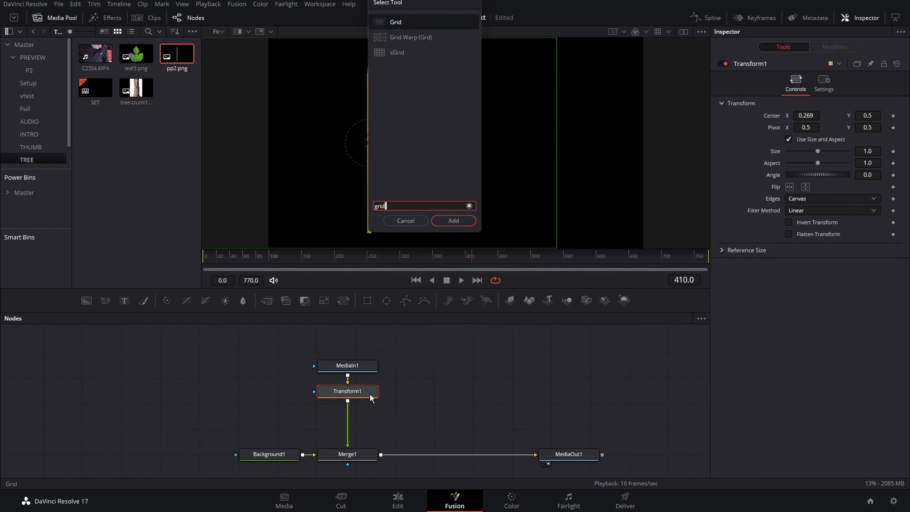
pyautogui.press('Down')
pyautogui.press('Return')
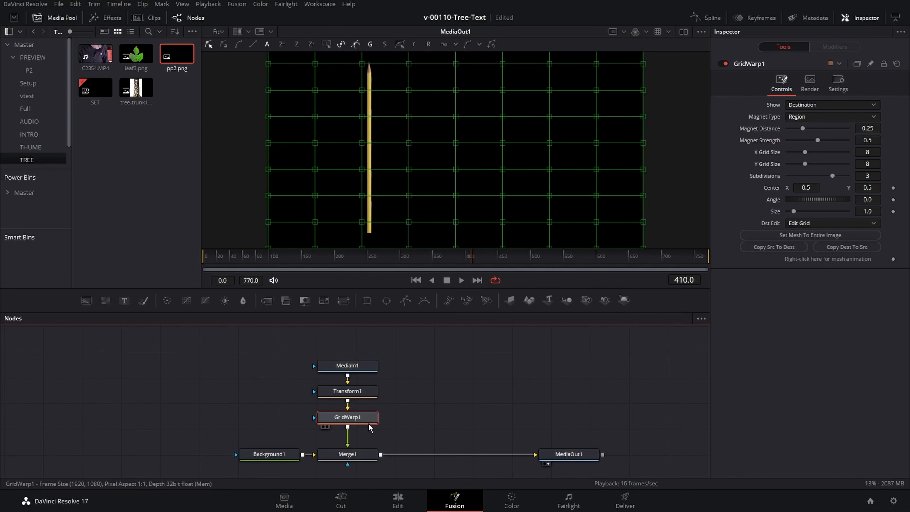
pyautogui.moveTo(362, 117)
pyautogui.mouseDown()
pyautogui.moveTo(384, 124)
pyautogui.moveTo(342, 121)
pyautogui.moveTo(338, 80)
pyautogui.moveTo(346, 151)
pyautogui.moveTo(329, 146)
pyautogui.moveTo(349, 173)
pyautogui.moveTo(334, 172)
pyautogui.moveTo(325, 219)
pyautogui.moveTo(329, 77)
pyautogui.moveTo(416, 240)
pyautogui.moveTo(412, 276)
pyautogui.mouseUp()
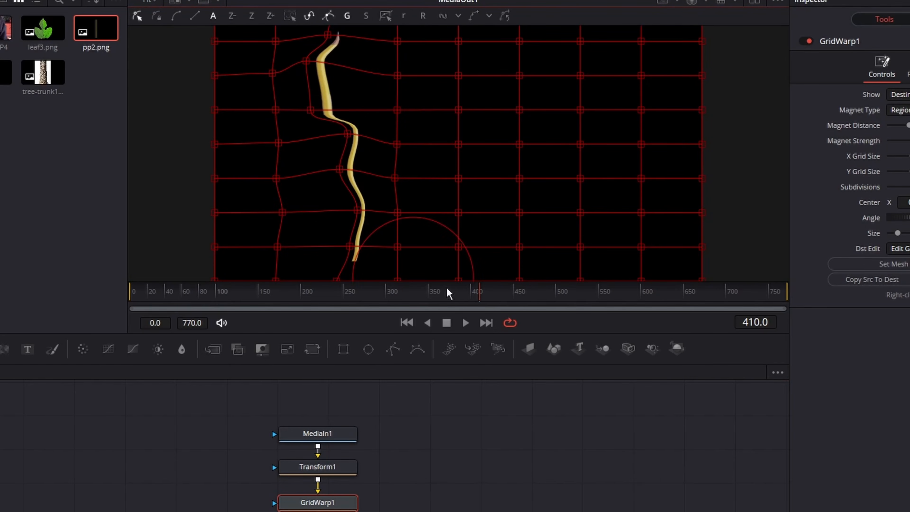
# Lower the pencil by setting Transform1's Center Y to 0.324.
pyautogui.click(322, 467)
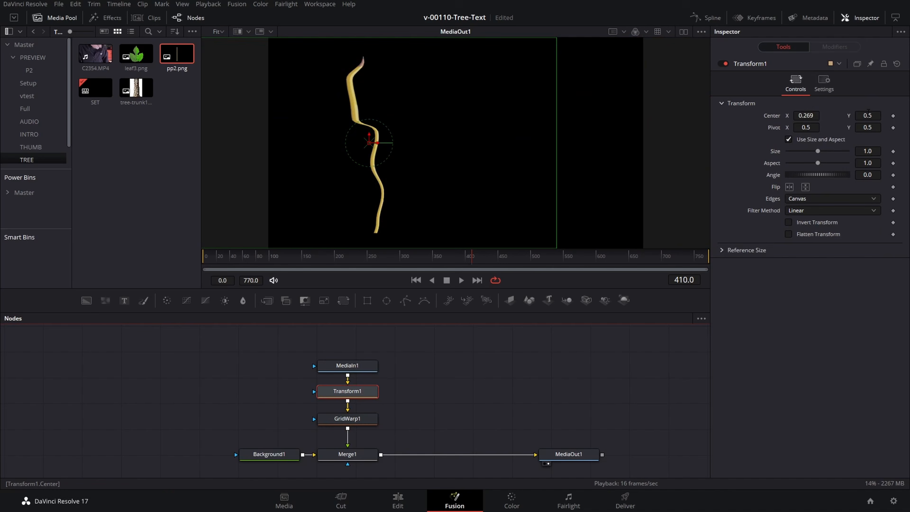
pyautogui.moveTo(868, 116); pyautogui.dragTo(830, 115)
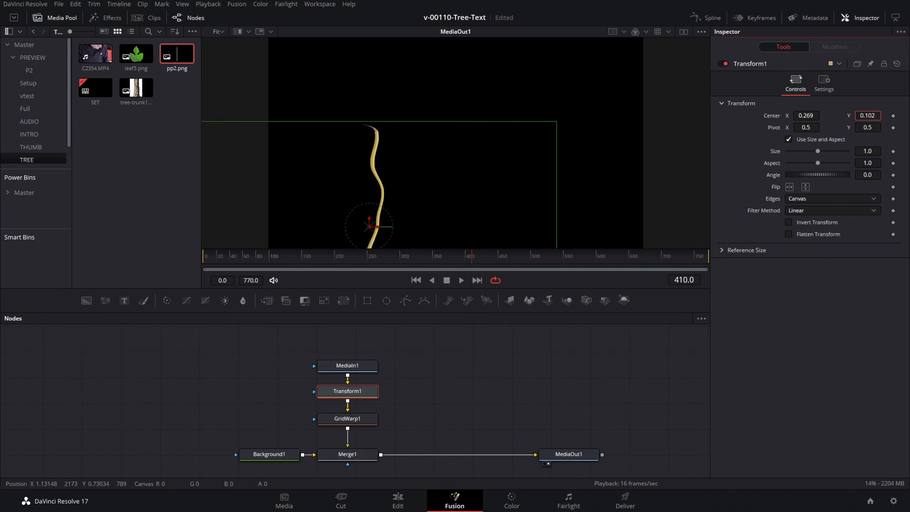
pyautogui.moveTo(692, 94)
pyautogui.mouseDown()
pyautogui.moveTo(630, 90)
pyautogui.moveTo(813, 83)
pyautogui.moveTo(693, 79)
pyautogui.mouseUp()
# Reset GridWarp1, set its X Grid Size to 13 and change the Magnet Type to Selected.
pyautogui.click(360, 419)
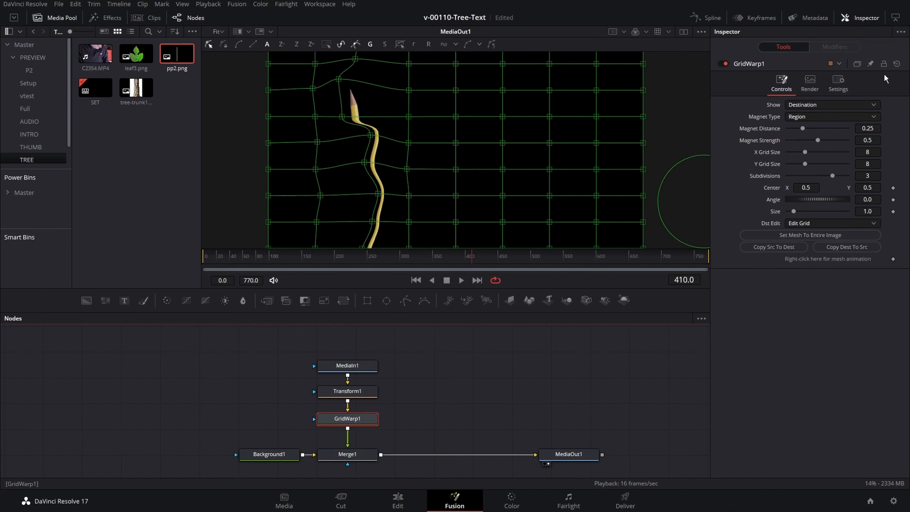
pyautogui.click(897, 63)
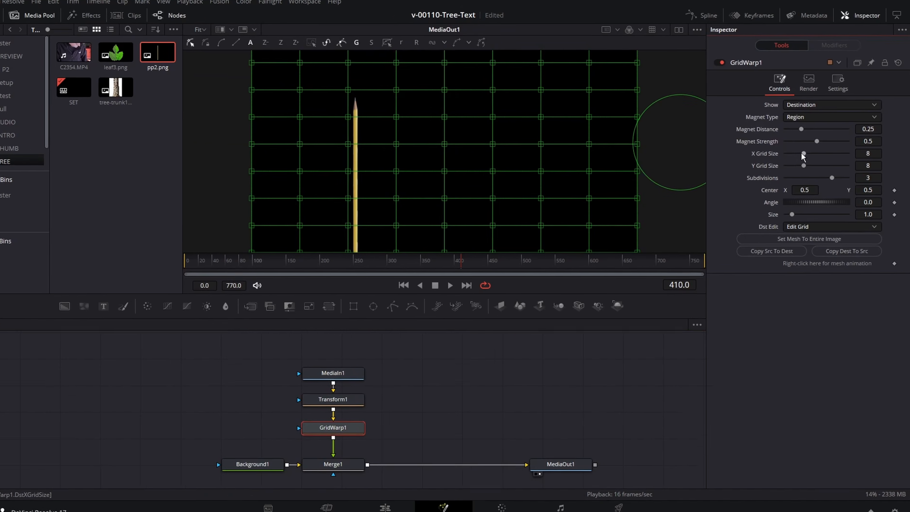
pyautogui.moveTo(803, 153); pyautogui.dragTo(817, 158)
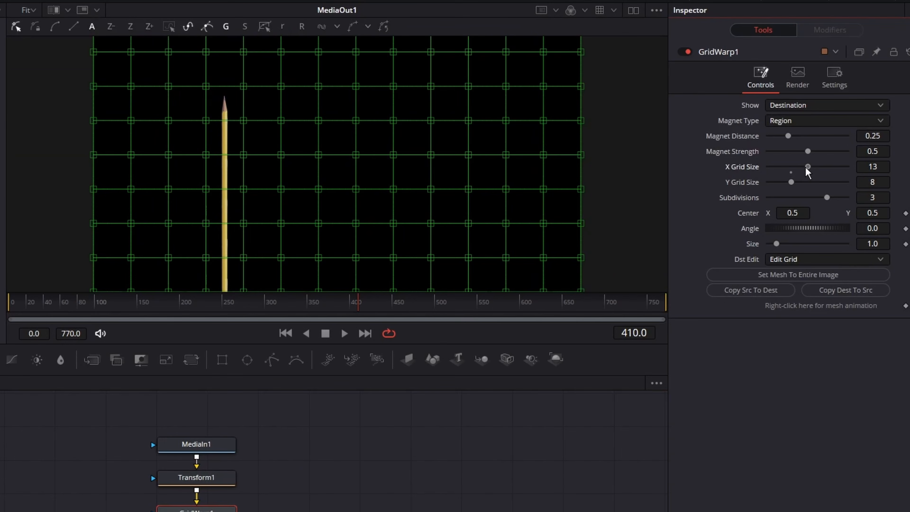
pyautogui.click(782, 122)
pyautogui.click(793, 136)
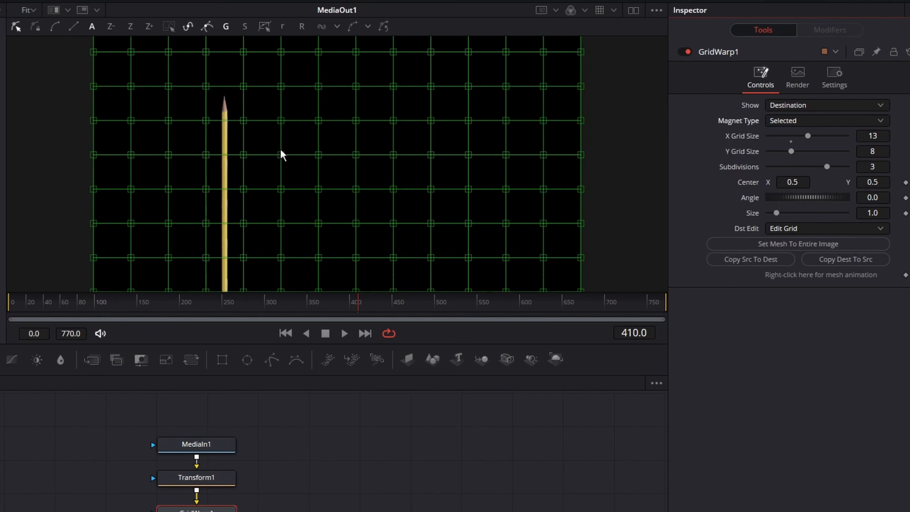
# Shape the pencil into an S-curve by moving GridWarp1's mesh points and their handles on both sides, and view the merged result.
pyautogui.scroll(1, 239, 146)
pyautogui.moveTo(192, 159); pyautogui.dragTo(164, 160)
pyautogui.moveTo(245, 161); pyautogui.dragTo(230, 159)
pyautogui.moveTo(245, 207); pyautogui.dragTo(269, 207)
pyautogui.moveTo(192, 207); pyautogui.dragTo(210, 209)
pyautogui.moveTo(245, 63); pyautogui.dragTo(275, 62)
pyautogui.moveTo(192, 63)
pyautogui.mouseDown()
pyautogui.moveTo(218, 62)
pyautogui.moveTo(207, 79)
pyautogui.moveTo(233, 70)
pyautogui.mouseUp()
pyautogui.click(193, 111)
pyautogui.moveTo(209, 111); pyautogui.dragTo(182, 131)
pyautogui.moveTo(245, 110); pyautogui.dragTo(251, 112)
pyautogui.moveTo(269, 112); pyautogui.dragTo(269, 121)
pyautogui.moveTo(251, 96); pyautogui.dragTo(259, 95)
pyautogui.moveTo(271, 62); pyautogui.dragTo(288, 51)
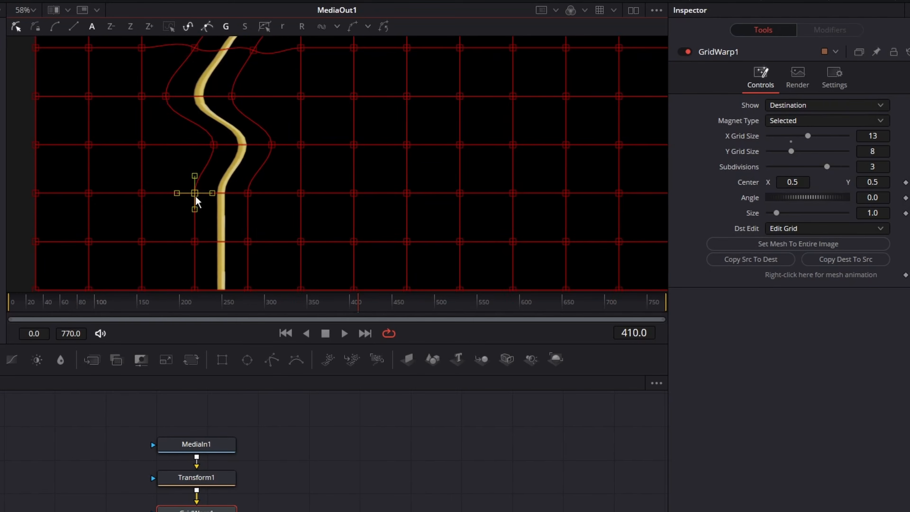
pyautogui.moveTo(197, 201)
pyautogui.mouseDown()
pyautogui.moveTo(246, 197)
pyautogui.moveTo(233, 199)
pyautogui.mouseUp()
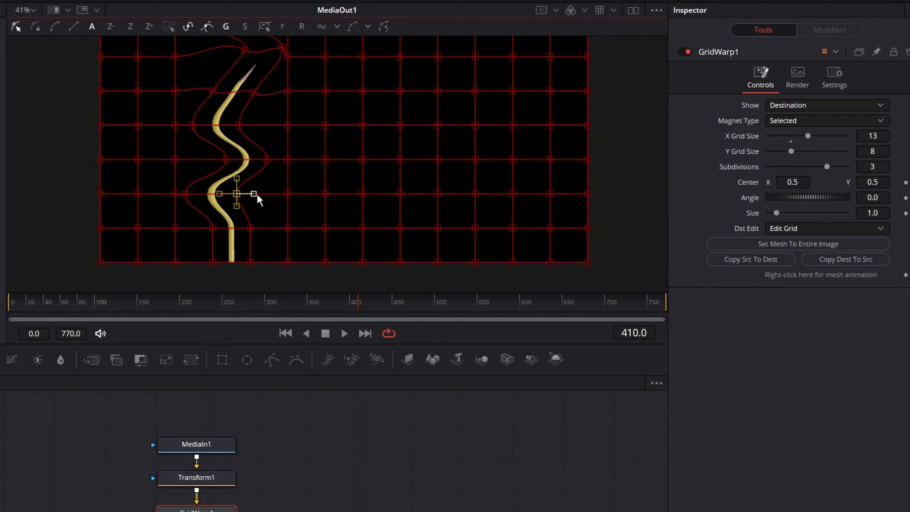
pyautogui.moveTo(252, 195); pyautogui.dragTo(214, 230)
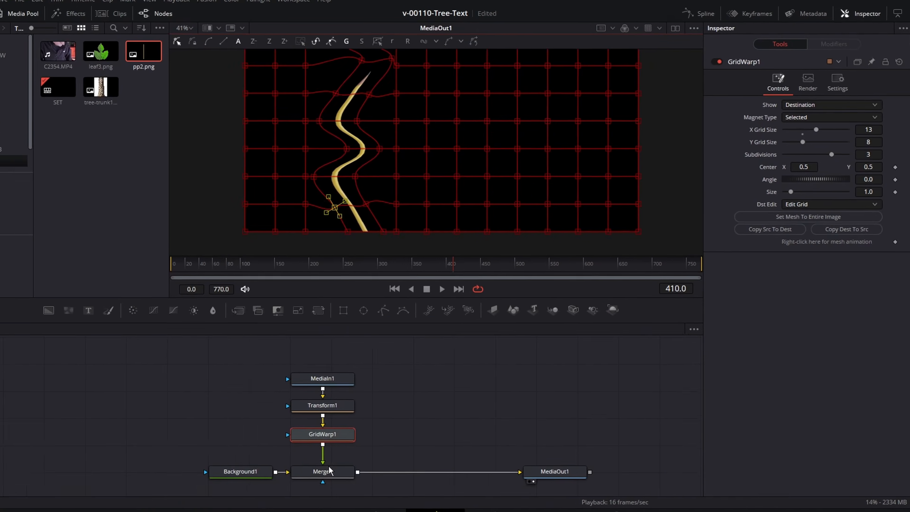
pyautogui.click(330, 471)
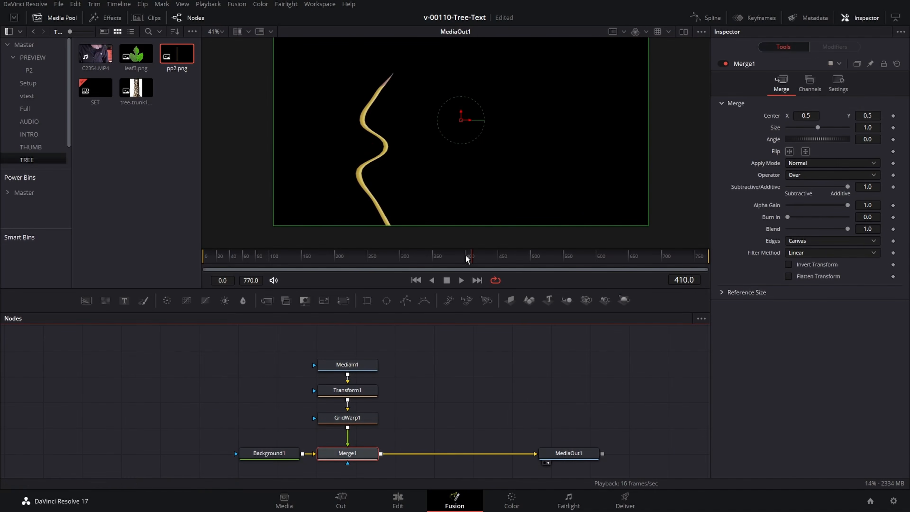
# Slide the pencil down through its warp by setting Transform1's Center Y to 0.241, and check it against GridWarp1's mesh.
pyautogui.click(360, 393)
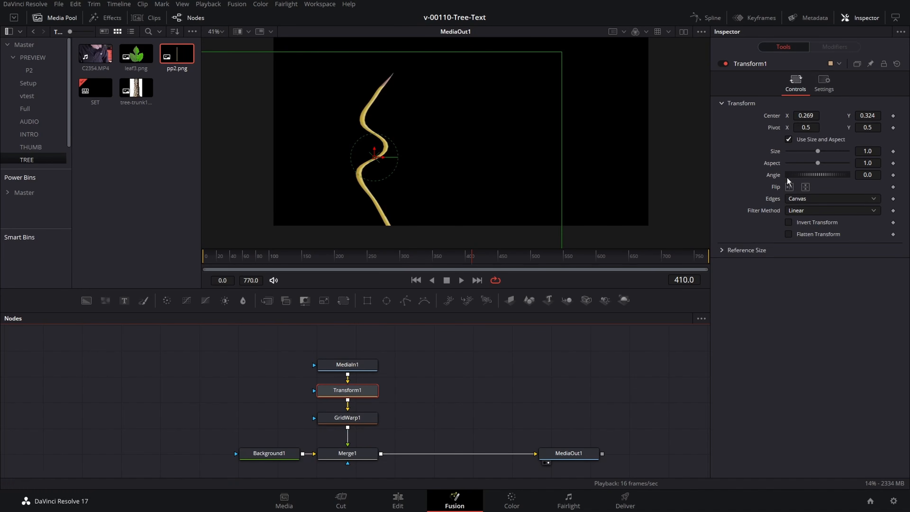
pyautogui.moveTo(871, 115); pyautogui.dragTo(824, 119)
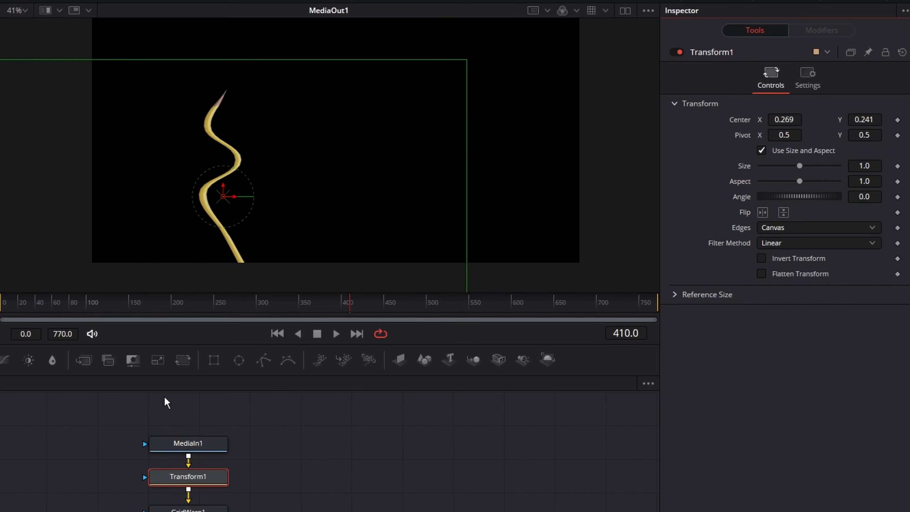
pyautogui.click(205, 509)
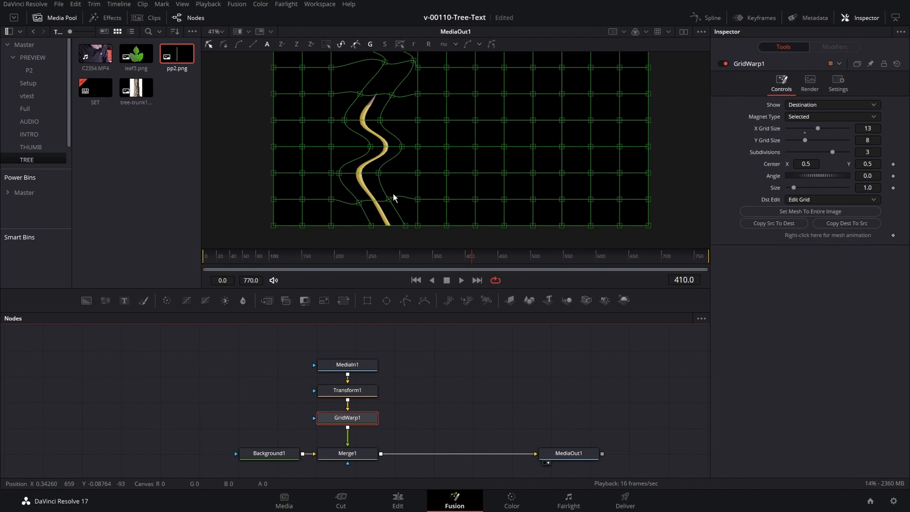
# Add pp2.png a second time and merge it over Merge1's output.
pyautogui.moveTo(176, 54); pyautogui.dragTo(459, 366)
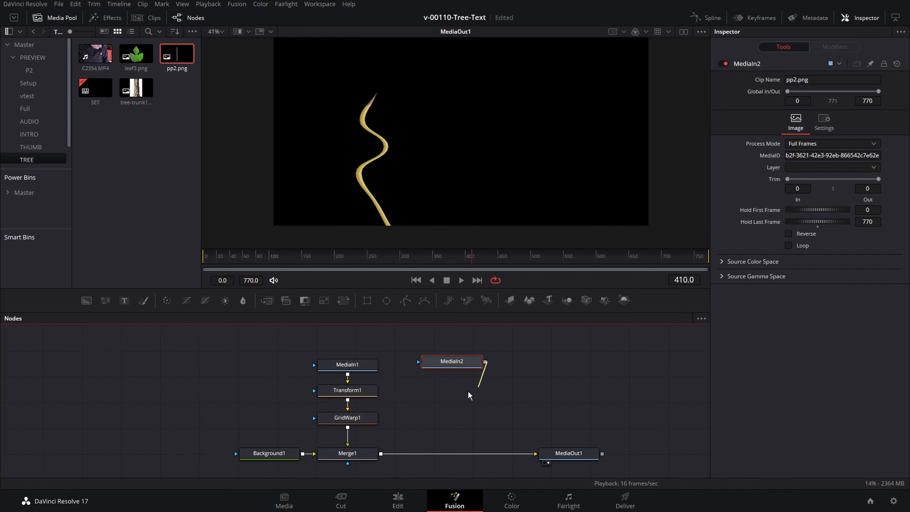
pyautogui.moveTo(382, 448); pyautogui.dragTo(398, 454)
pyautogui.moveTo(452, 361); pyautogui.dragTo(452, 348)
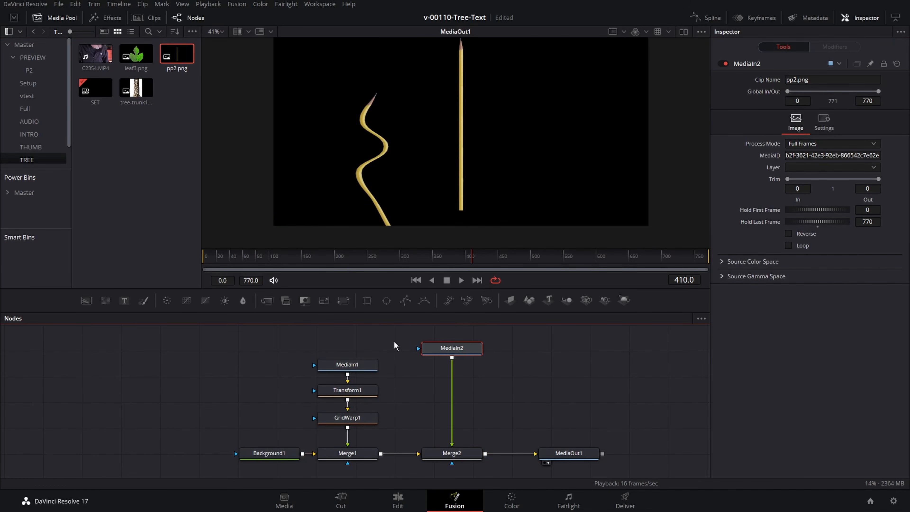
# Insert two Transform nodes followed by a Warper node between MediaIn2 and Merge2.
pyautogui.click(344, 303)
pyautogui.click(344, 302)
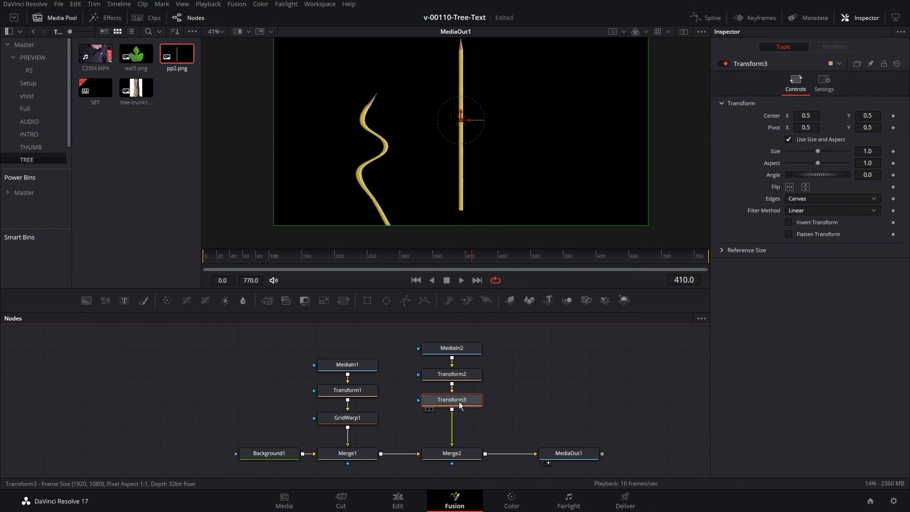
pyautogui.hotkey('shift', 'space')
pyautogui.write('warp')
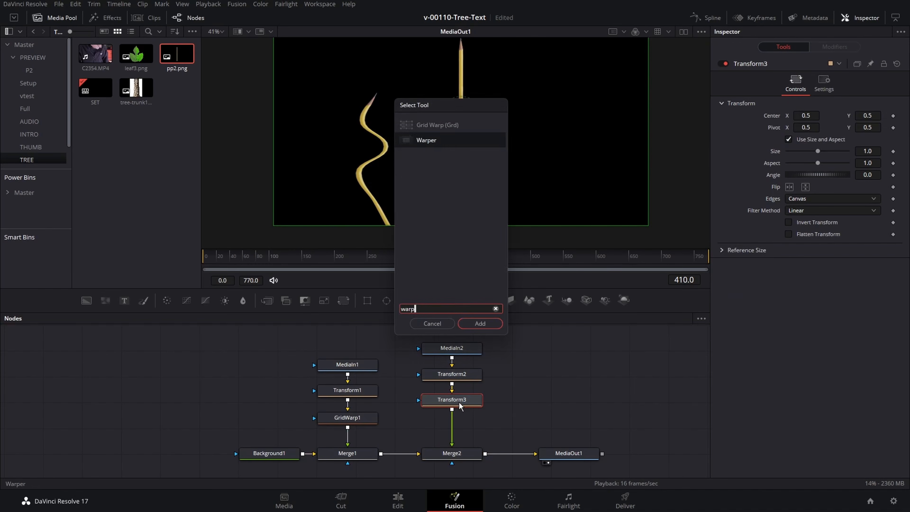
pyautogui.press('Return')
# Set Transform2's Center Y to 0.459 and tilt the second pencil with a Transform3 angle of -33.9.
pyautogui.click(452, 376)
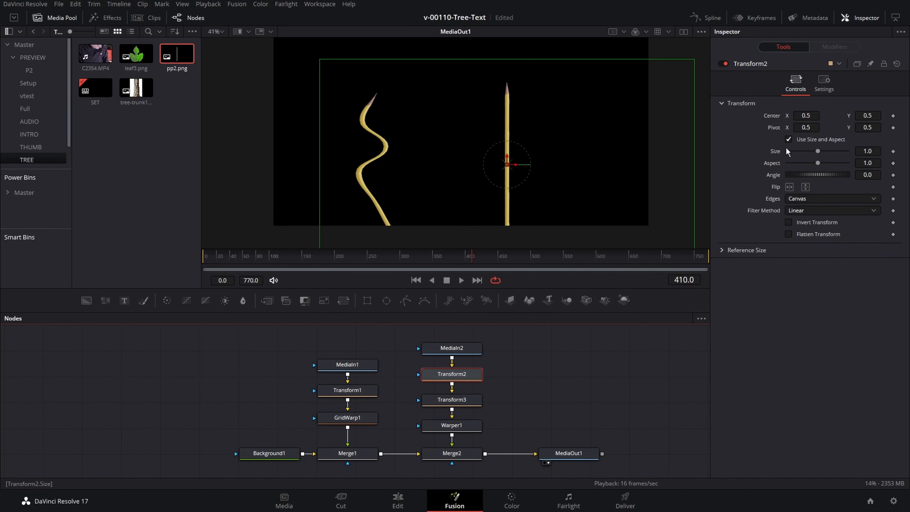
pyautogui.moveTo(862, 119)
pyautogui.mouseDown()
pyautogui.moveTo(841, 118)
pyautogui.moveTo(878, 112)
pyautogui.mouseUp()
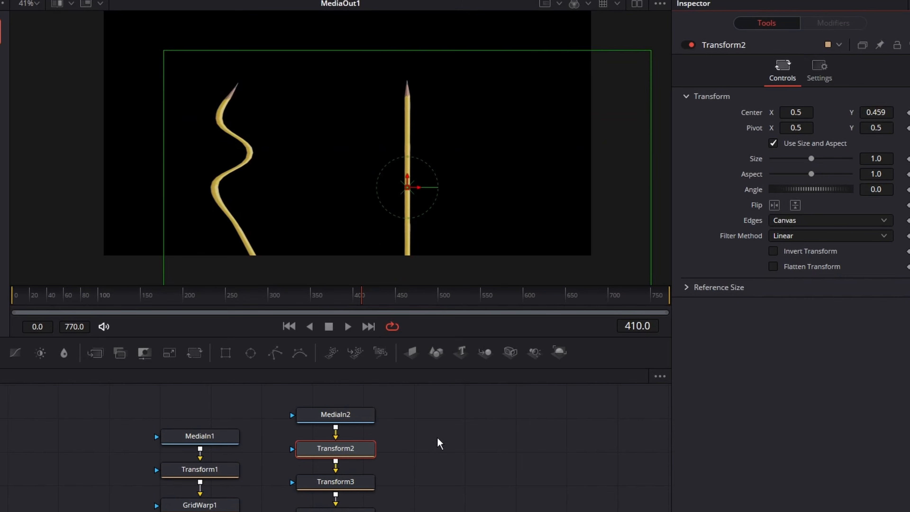
pyautogui.click(335, 482)
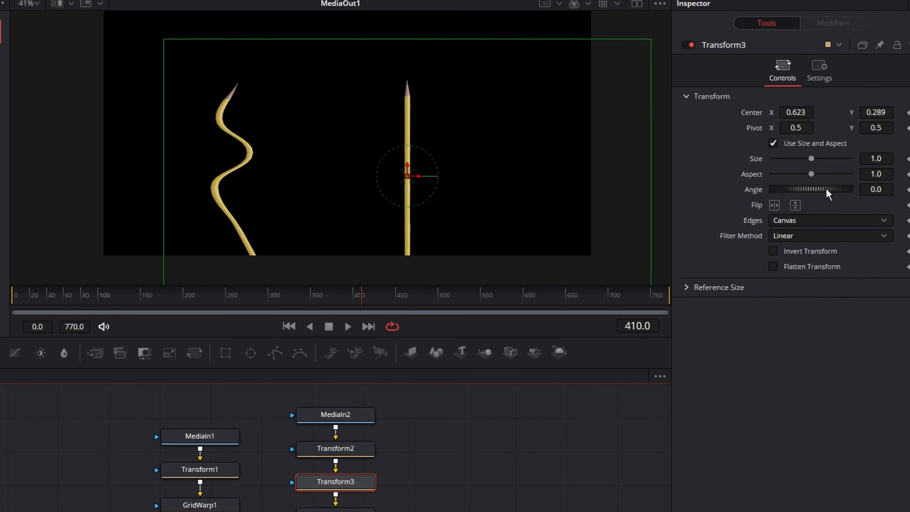
pyautogui.moveTo(823, 194); pyautogui.dragTo(824, 194)
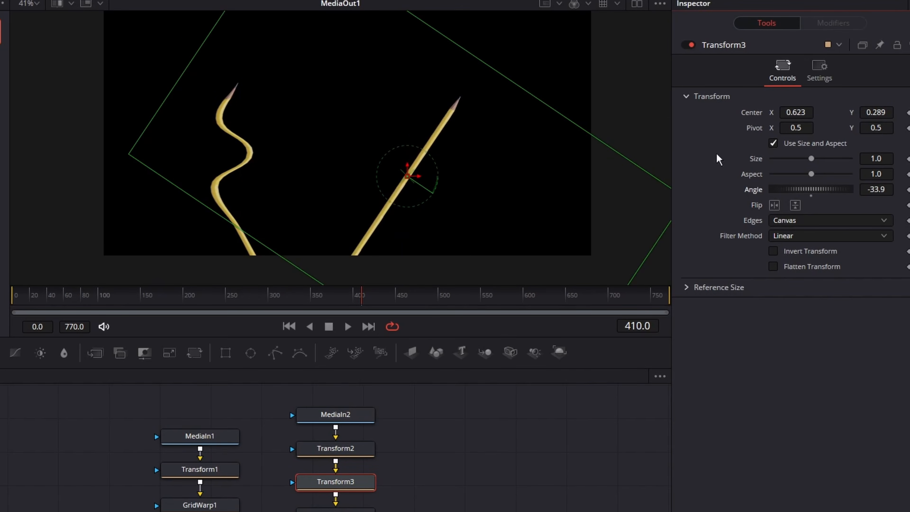
# Raise the tilted pencil slightly along its length with Transform2's Center Y, and select Warper1 with its lower part in close view.
pyautogui.click(336, 449)
pyautogui.moveTo(876, 113); pyautogui.dragTo(877, 112)
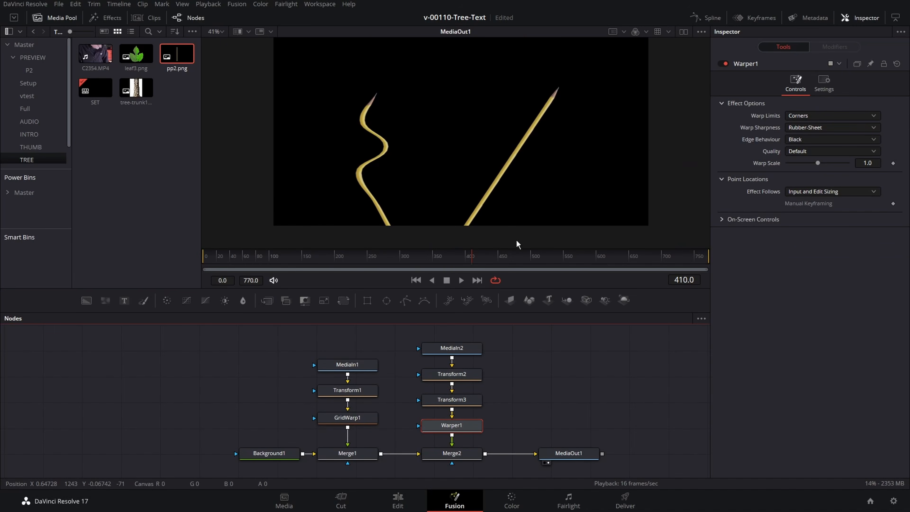
pyautogui.scroll(2, 516, 244)
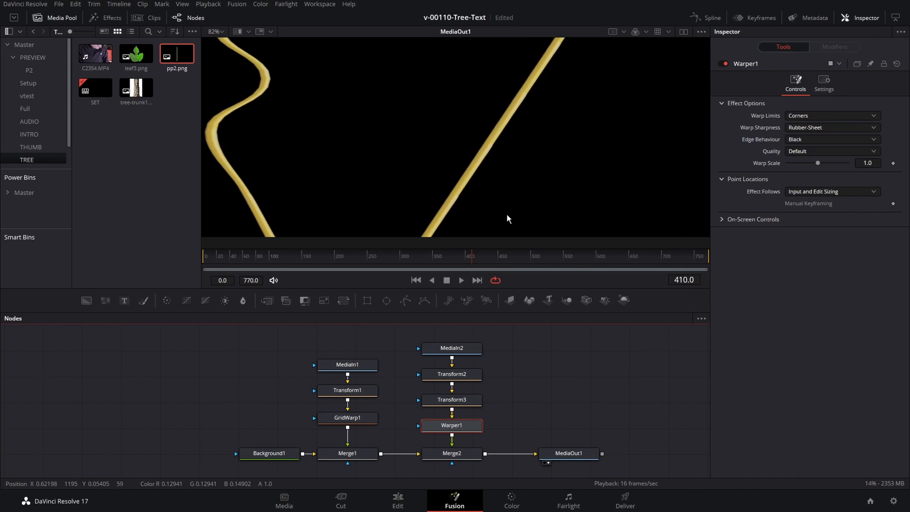
# Place Warper1 points on both sides of the second pencil's lower shaft and shift them to bend it into a shallow S-curve.
pyautogui.scroll(1, 509, 219)
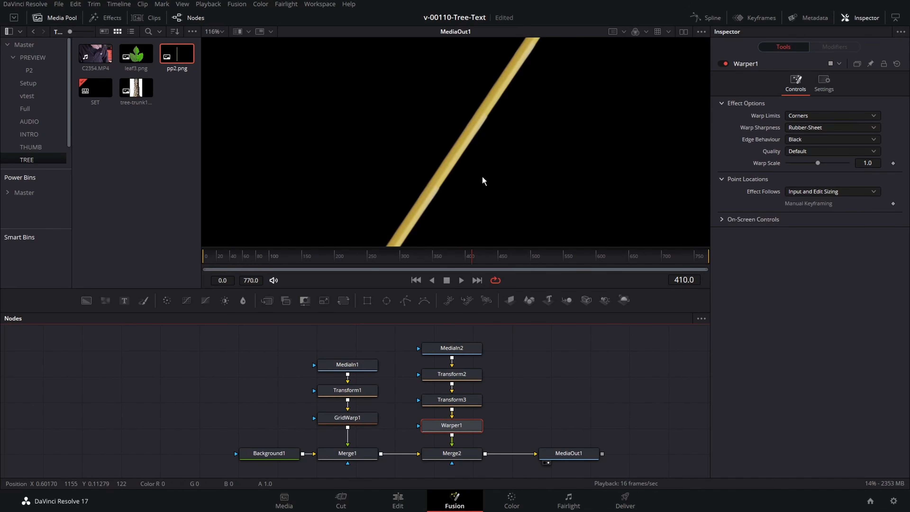
pyautogui.click(465, 165)
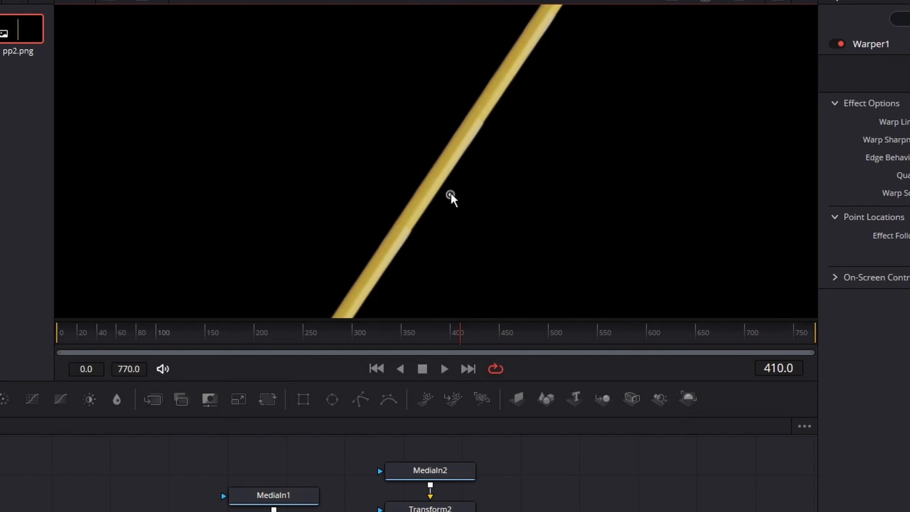
pyautogui.moveTo(451, 198); pyautogui.dragTo(504, 226)
pyautogui.scroll(-2, 510, 225)
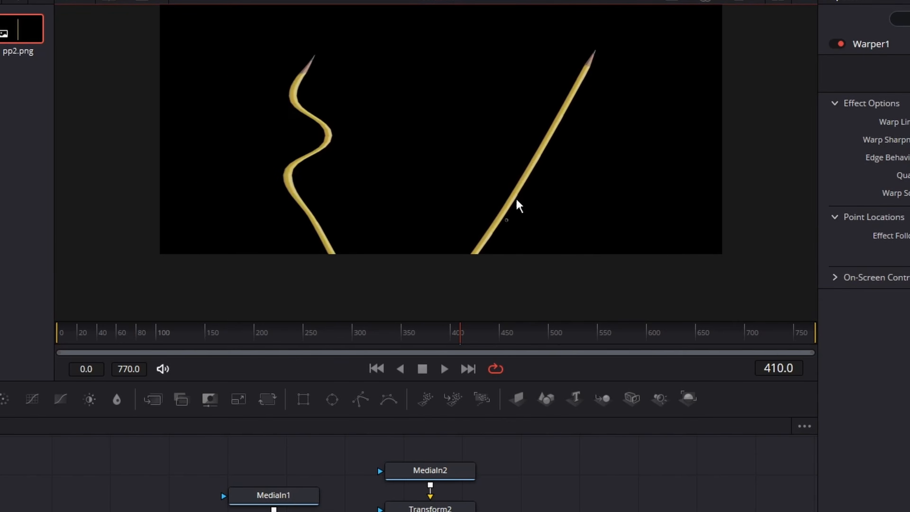
pyautogui.moveTo(515, 185)
pyautogui.mouseDown()
pyautogui.moveTo(480, 170)
pyautogui.moveTo(496, 195)
pyautogui.mouseUp()
pyautogui.scroll(2, 507, 180)
pyautogui.click(502, 191)
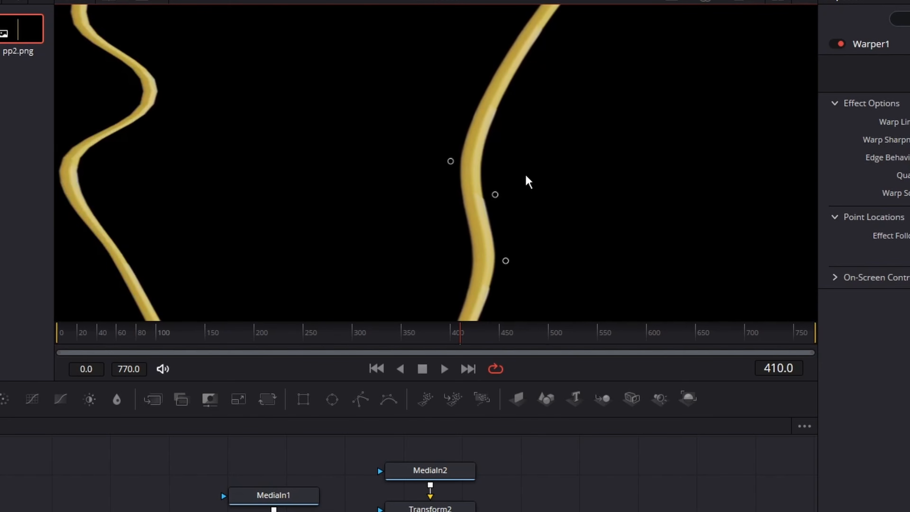
# Bend the second pencil's upper part over to the right into an arch by moving warp points at its tip and shaft.
pyautogui.scroll(-2, 528, 181)
pyautogui.moveTo(583, 39)
pyautogui.mouseDown()
pyautogui.moveTo(630, 68)
pyautogui.moveTo(648, 102)
pyautogui.mouseUp()
pyautogui.moveTo(575, 133)
pyautogui.mouseDown()
pyautogui.moveTo(551, 75)
pyautogui.moveTo(559, 112)
pyautogui.moveTo(561, 94)
pyautogui.mouseUp()
pyautogui.moveTo(611, 118)
pyautogui.mouseDown()
pyautogui.moveTo(614, 105)
pyautogui.moveTo(640, 148)
pyautogui.moveTo(547, 128)
pyautogui.mouseUp()
# Adjust warp points around the second pencil's sharpened end to straighten its distorted tip.
pyautogui.scroll(3, 662, 106)
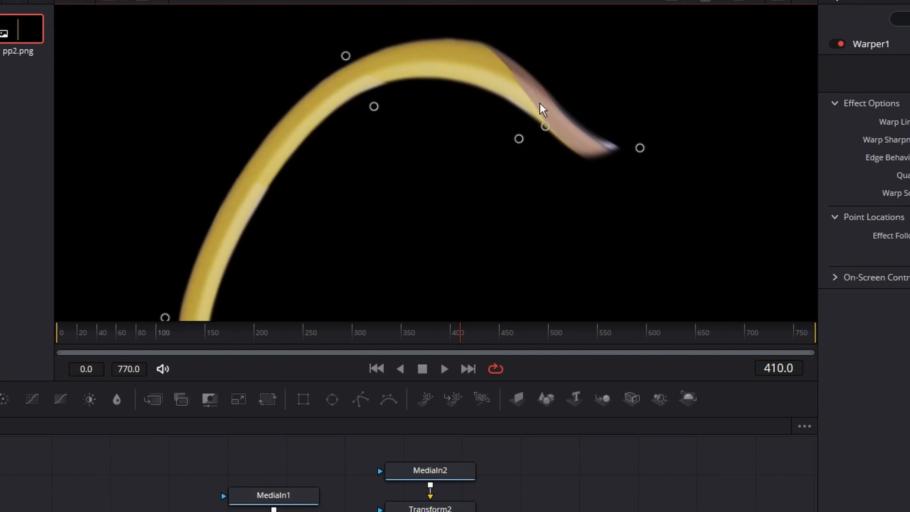
pyautogui.moveTo(500, 51); pyautogui.dragTo(548, 90)
pyautogui.moveTo(585, 128)
pyautogui.mouseDown()
pyautogui.moveTo(585, 120)
pyautogui.moveTo(544, 125)
pyautogui.mouseUp()
pyautogui.scroll(-4, 554, 132)
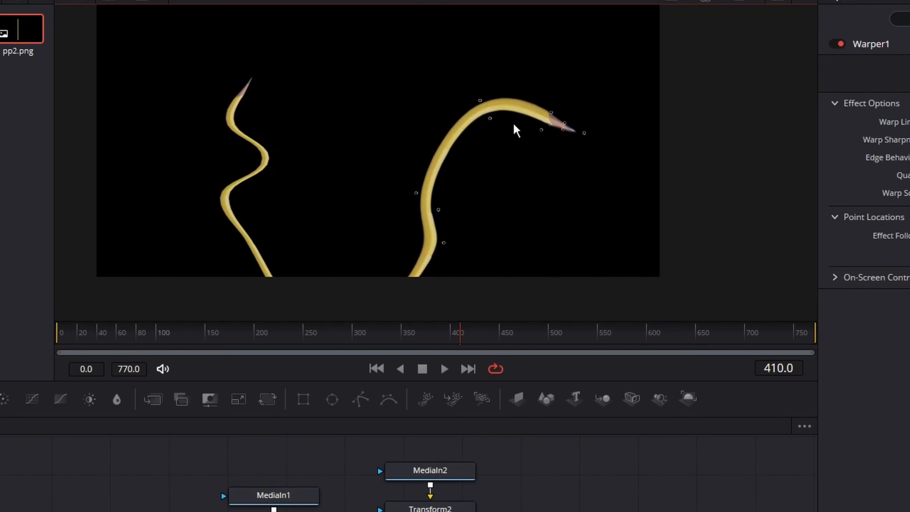
# Pin the arch with two more warp points and bend the shaft below it into a tighter S-curve, refining the pencil's base and tip.
pyautogui.click(518, 100)
pyautogui.click(517, 114)
pyautogui.moveTo(448, 154)
pyautogui.mouseDown()
pyautogui.moveTo(478, 170)
pyautogui.moveTo(463, 166)
pyautogui.mouseUp()
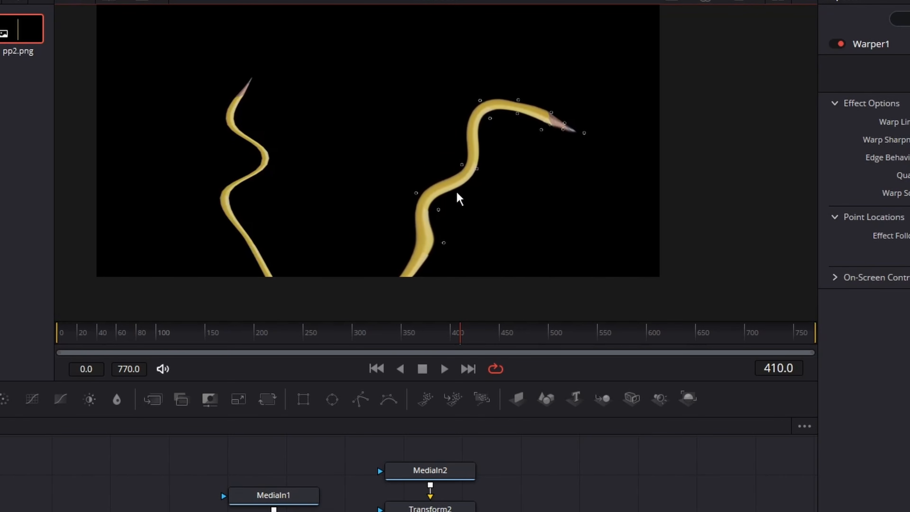
pyautogui.moveTo(444, 243); pyautogui.dragTo(440, 243)
pyautogui.click(415, 239)
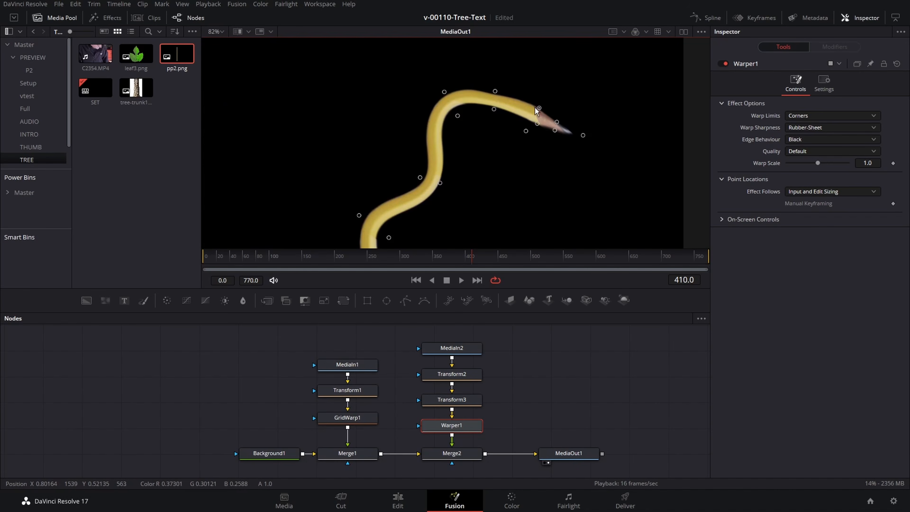
pyautogui.moveTo(534, 107); pyautogui.dragTo(535, 110)
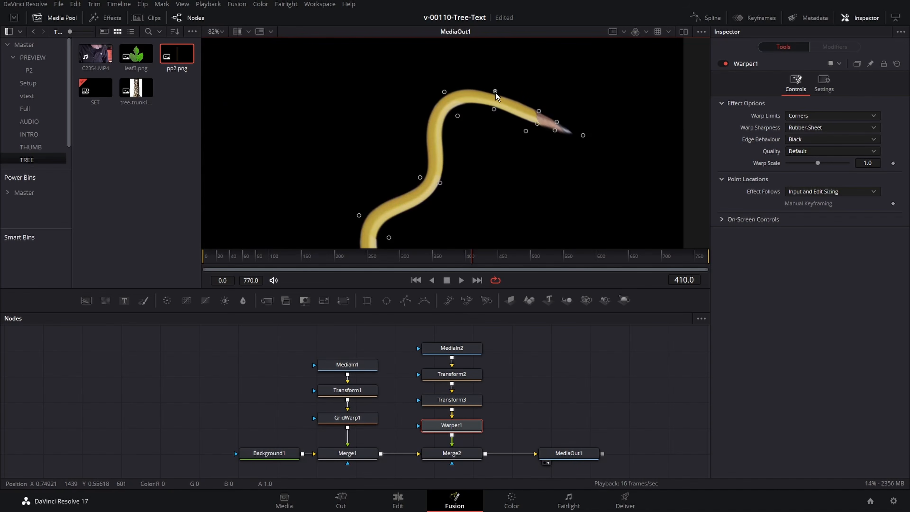
pyautogui.scroll(-5, 497, 94)
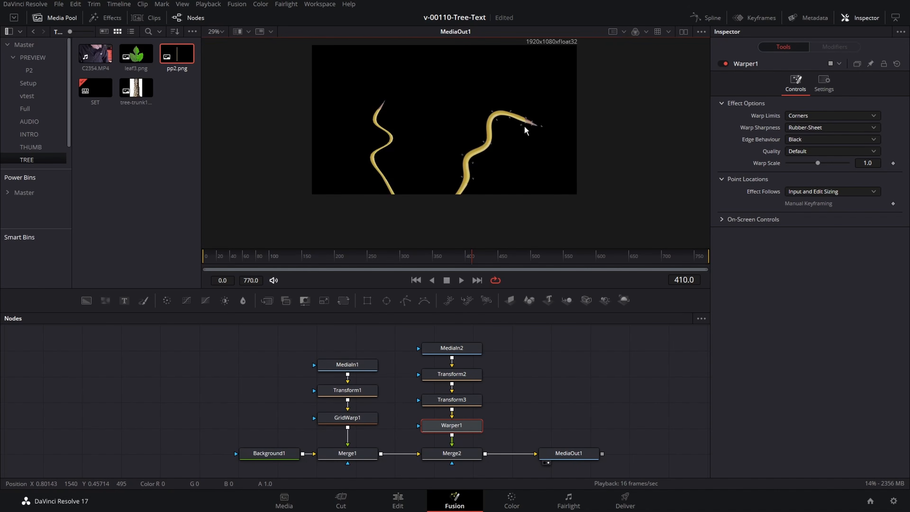
# Slide the second pencil along its warped path with Transform2's Center Y, first down to 0.365 and finally up until its lower end shows.
pyautogui.click(462, 380)
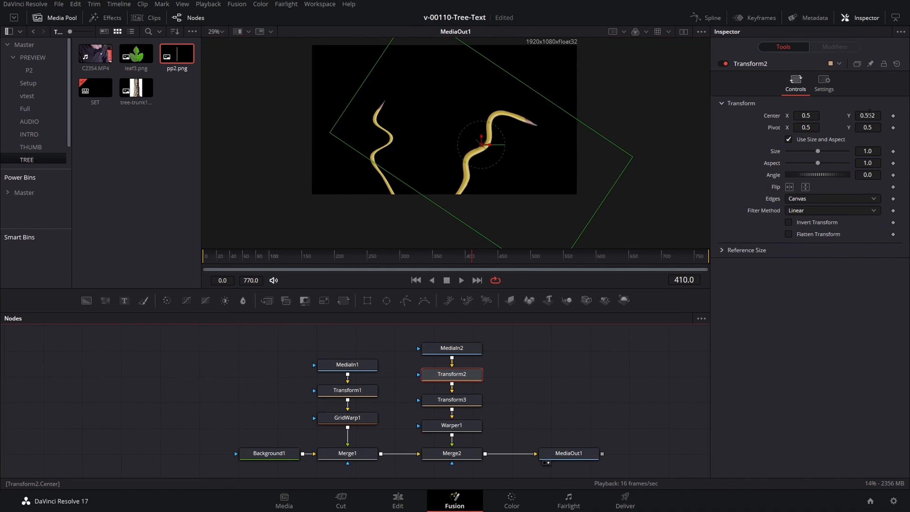
pyautogui.moveTo(869, 113)
pyautogui.mouseDown()
pyautogui.moveTo(593, 149)
pyautogui.moveTo(631, 155)
pyautogui.mouseUp()
pyautogui.scroll(5, 656, 159)
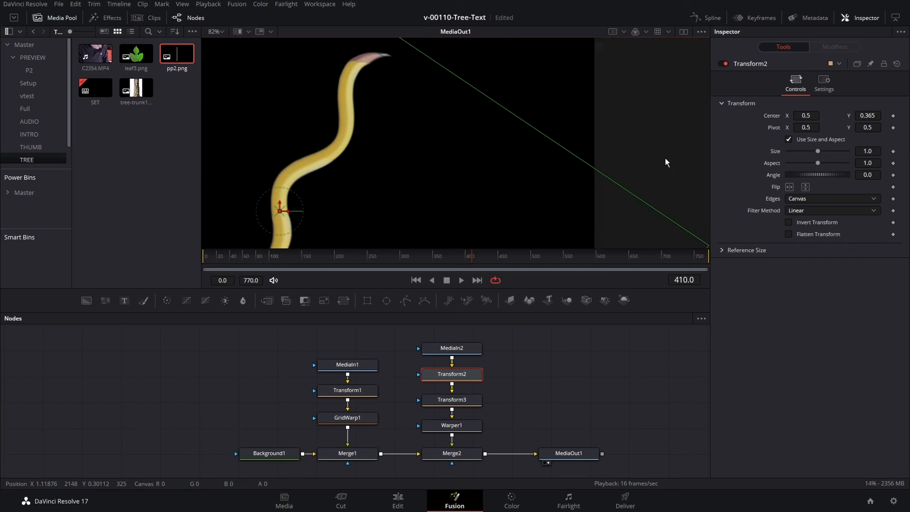
pyautogui.scroll(-5, 666, 162)
pyautogui.click(452, 425)
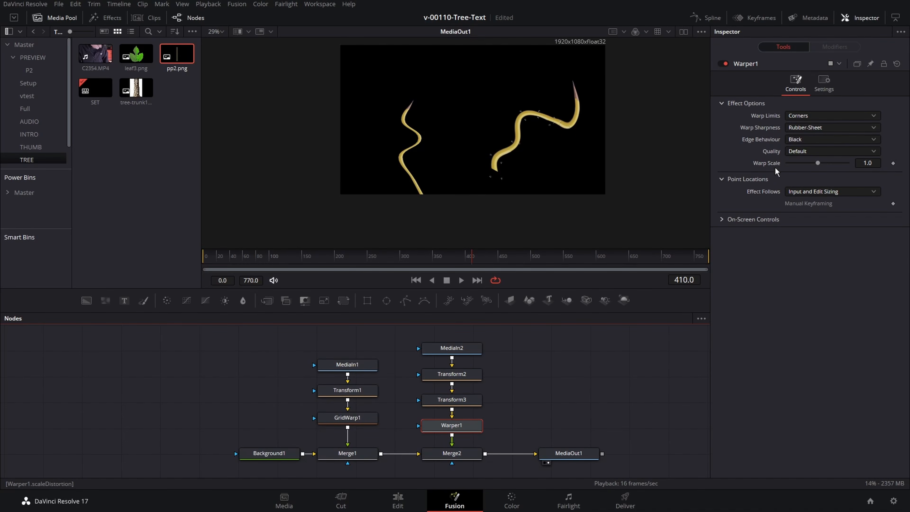
pyautogui.scroll(2, 419, 172)
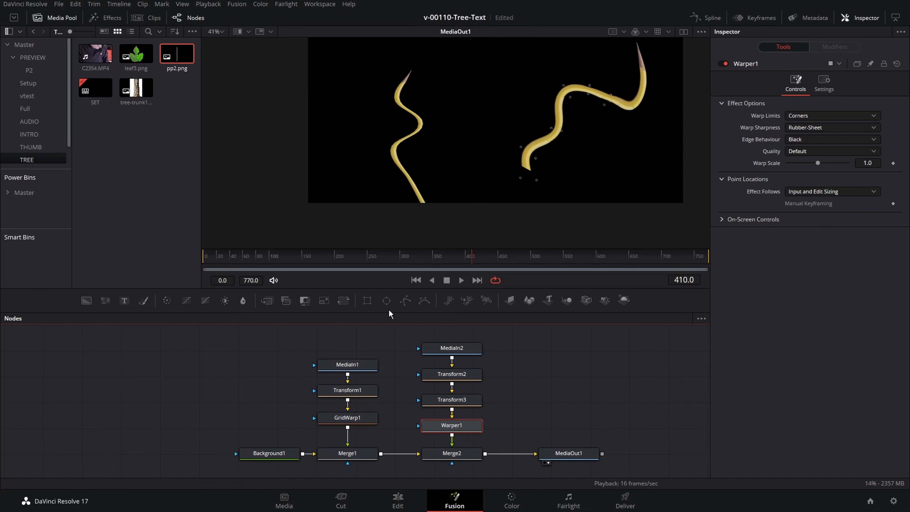
# Enable mesh animation on GridWarp1 at frame 0.
pyautogui.click(360, 422)
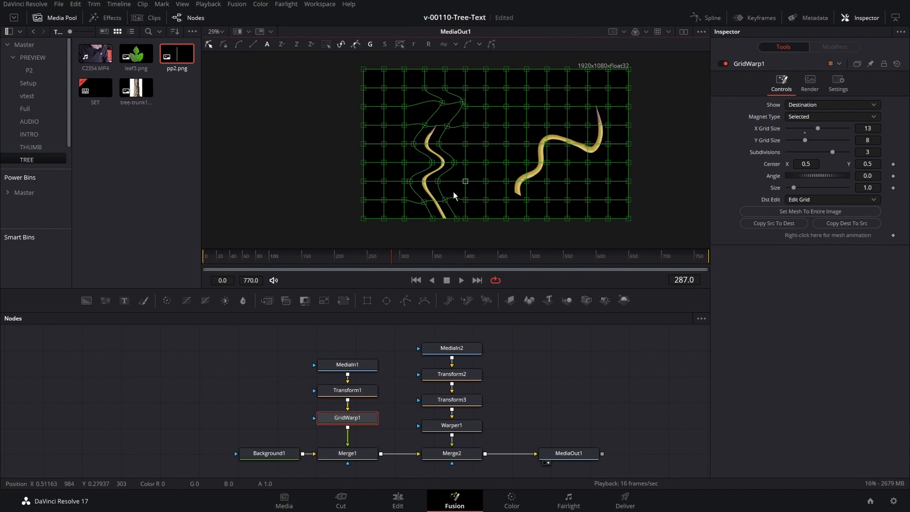
pyautogui.moveTo(237, 257); pyautogui.dragTo(192, 258)
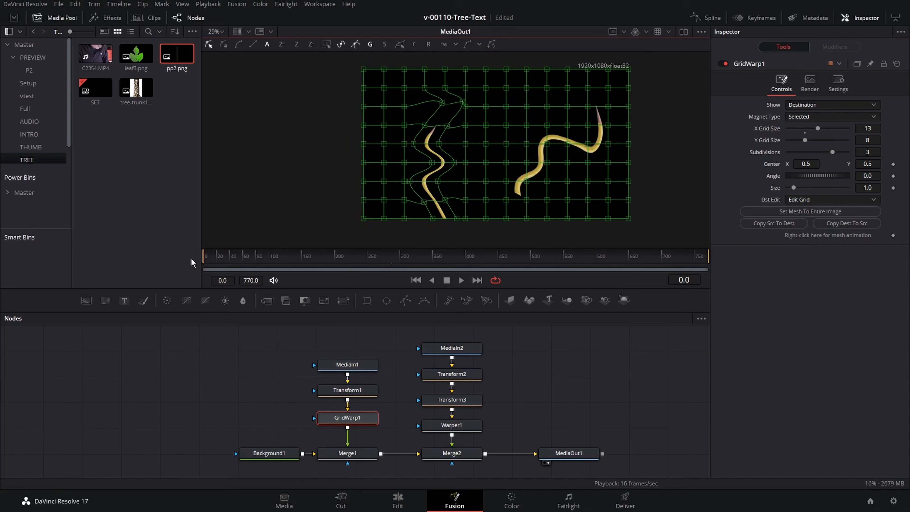
pyautogui.rightClick(813, 238)
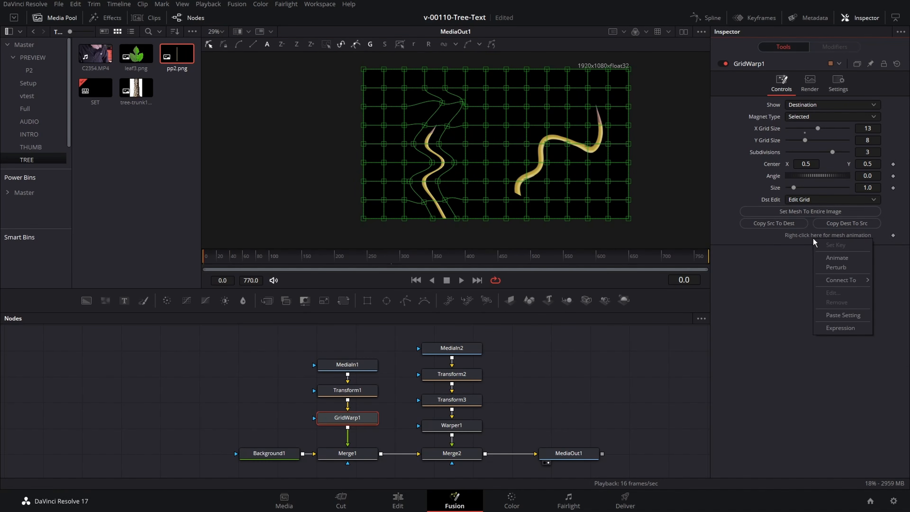
pyautogui.click(833, 257)
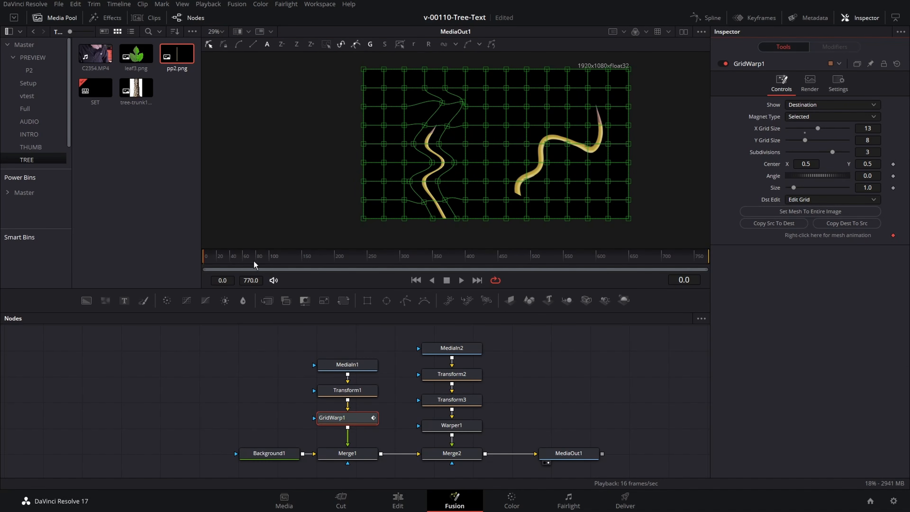
# At frame 62, move GridWarp1's grid points around the first pencil's upper half so its bend to the right sits just below the tip.
pyautogui.click(247, 261)
pyautogui.scroll(2, 410, 206)
pyautogui.scroll(2, 420, 155)
pyautogui.click(435, 138)
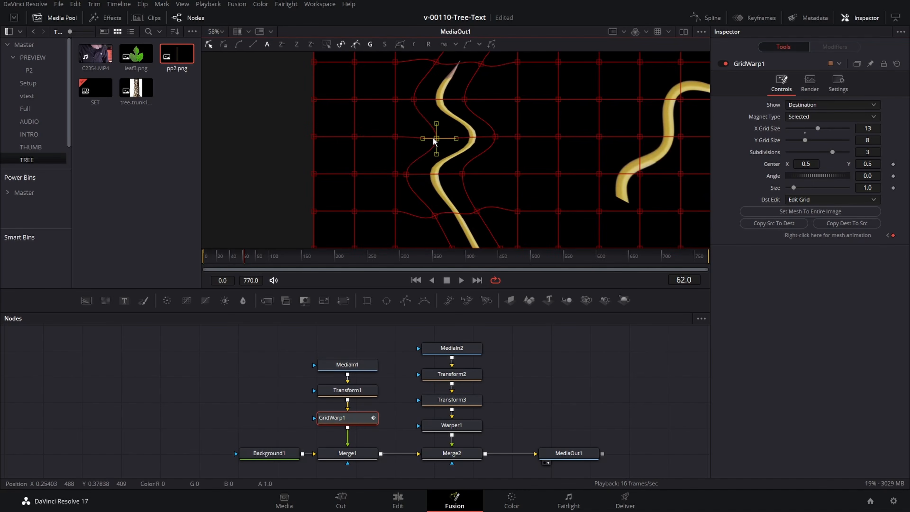
pyautogui.moveTo(495, 136); pyautogui.dragTo(471, 138)
pyautogui.moveTo(465, 100); pyautogui.dragTo(513, 103)
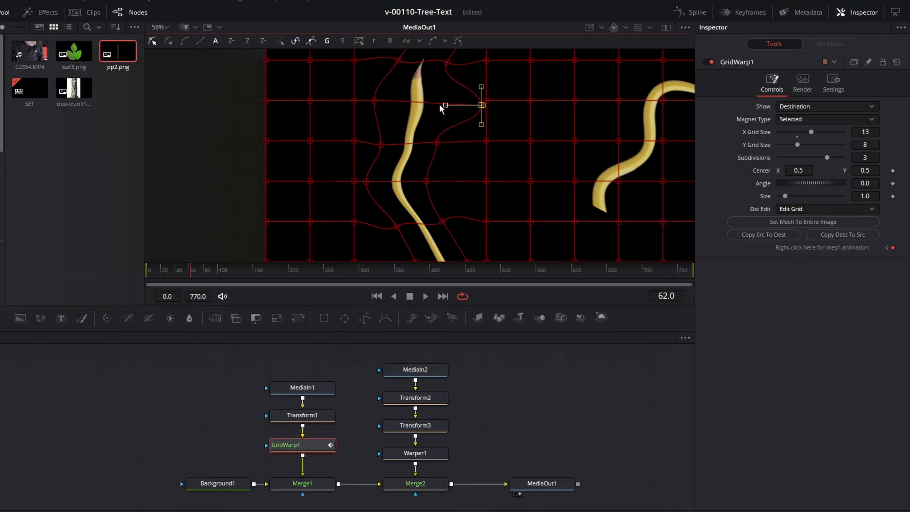
pyautogui.moveTo(414, 99); pyautogui.dragTo(460, 103)
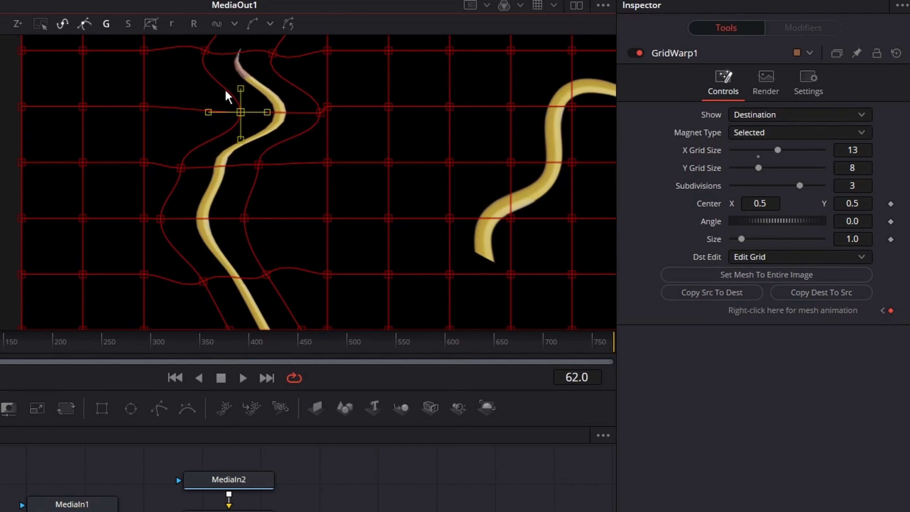
pyautogui.moveTo(205, 51); pyautogui.dragTo(197, 54)
# Shift the grid points around the first pencil's lower half to the right so its base stands nearly upright at frame 62.
pyautogui.moveTo(247, 222); pyautogui.dragTo(279, 219)
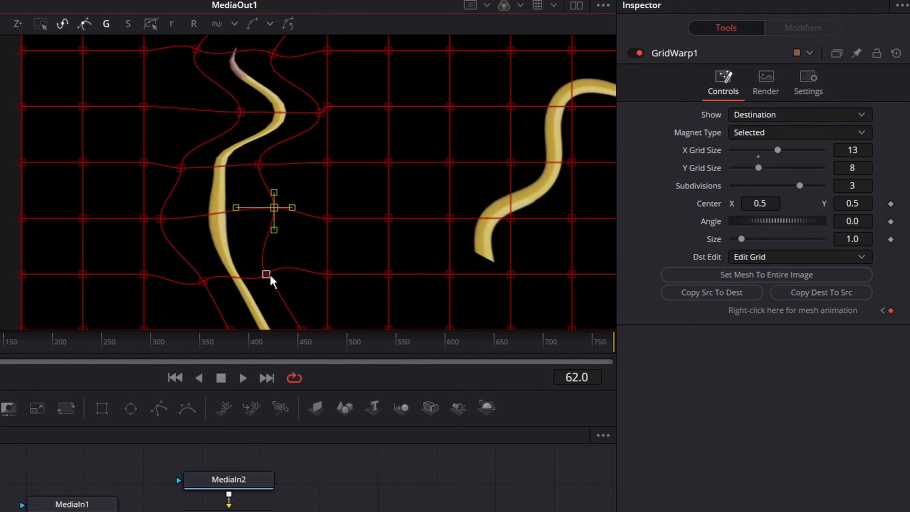
pyautogui.moveTo(264, 275); pyautogui.dragTo(312, 265)
pyautogui.moveTo(200, 286); pyautogui.dragTo(216, 282)
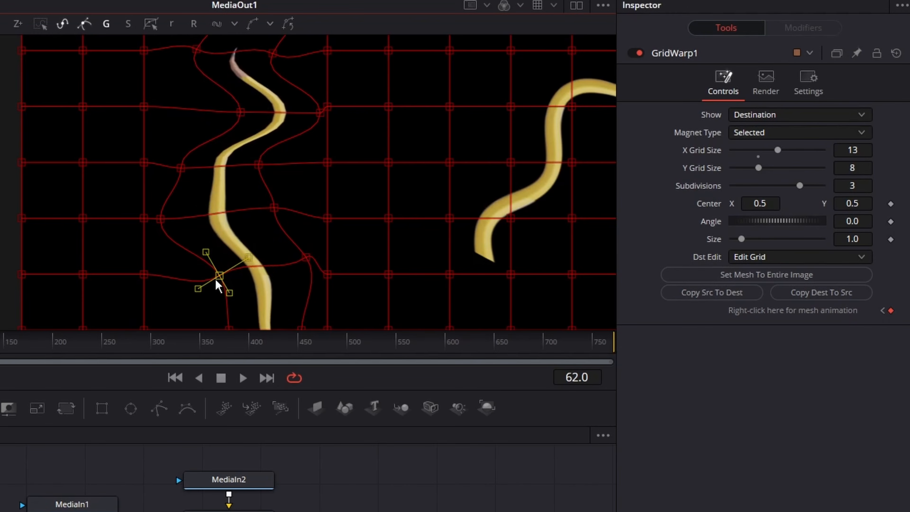
pyautogui.moveTo(160, 220); pyautogui.dragTo(183, 221)
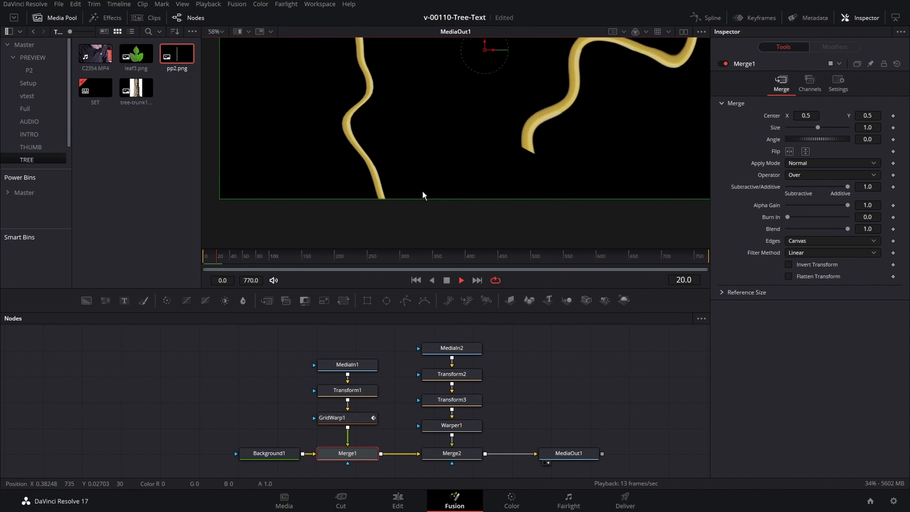
# Play the composition and scrub back to frame 28 to examine the first pencil's grid warp animation.
pyautogui.moveTo(401, 165); pyautogui.dragTo(424, 229)
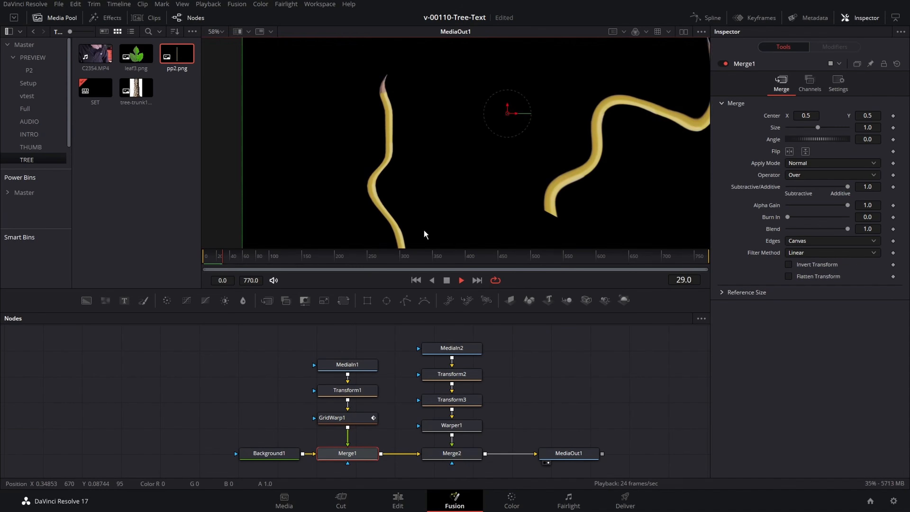
pyautogui.scroll(2, 415, 184)
pyautogui.scroll(-3, 415, 184)
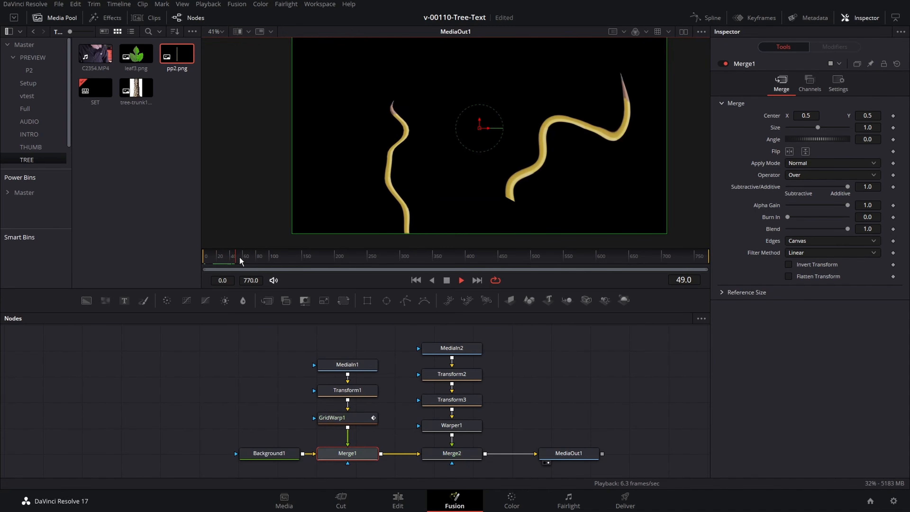
pyautogui.moveTo(239, 256); pyautogui.dragTo(221, 257)
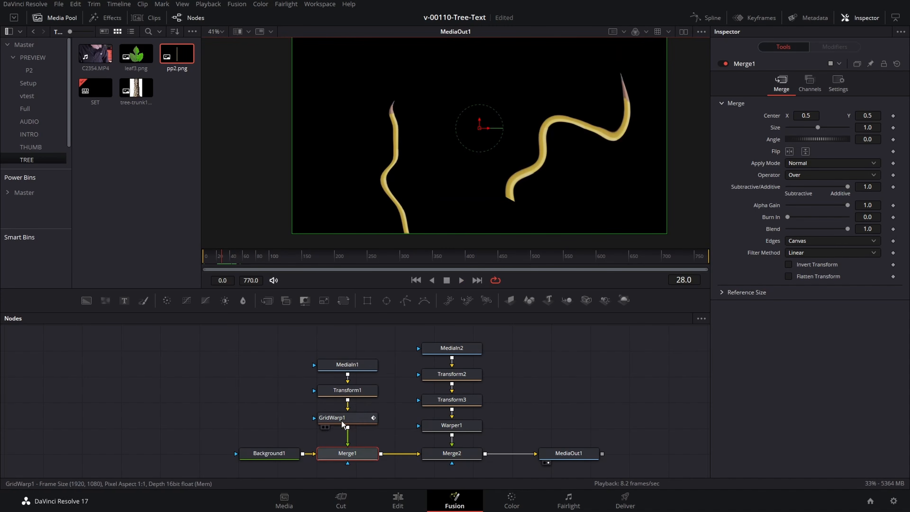
# Nudge the Warper1 point on the inner side of the second pencil's upper bend.
pyautogui.click(462, 425)
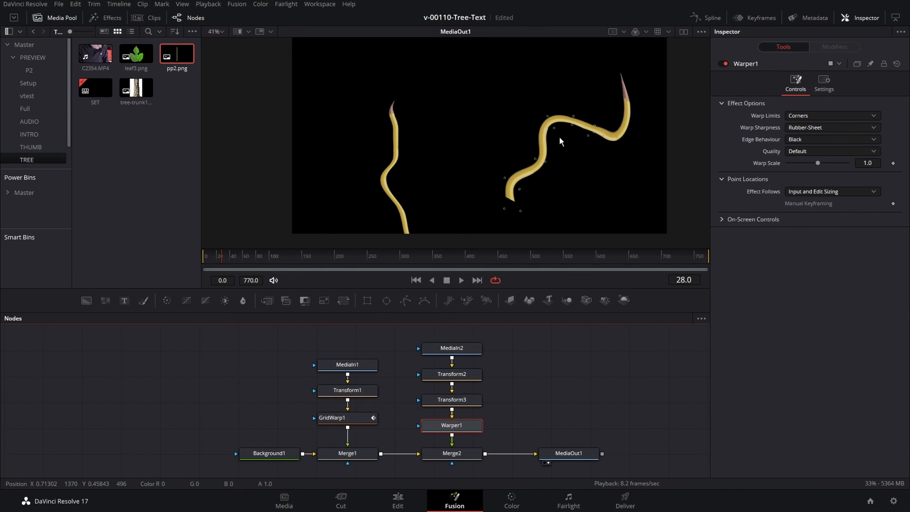
pyautogui.scroll(2, 559, 135)
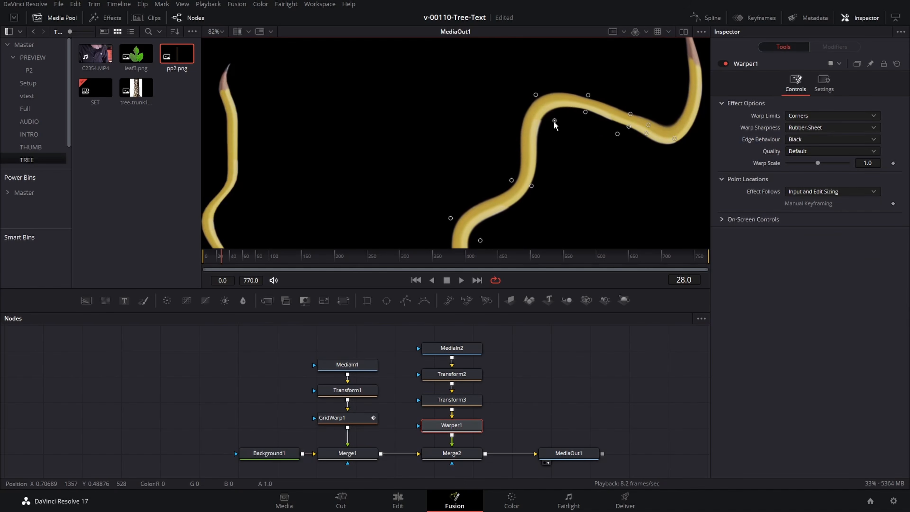
pyautogui.moveTo(554, 121); pyautogui.dragTo(551, 121)
pyautogui.scroll(-2, 557, 137)
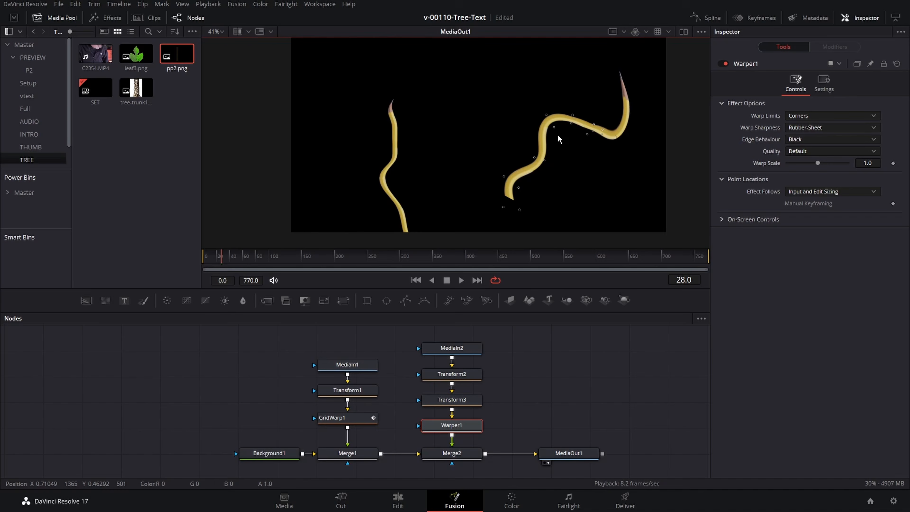
# Switch to the Edit page, place C2354.MP4 at the start of video track 1, and move the playhead to 01:00:21:02.
pyautogui.hotkey('shift', '4')
pyautogui.moveTo(63, 56); pyautogui.dragTo(140, 412)
pyautogui.moveTo(141, 358)
pyautogui.mouseDown()
pyautogui.moveTo(167, 356)
pyautogui.moveTo(135, 355)
pyautogui.mouseUp()
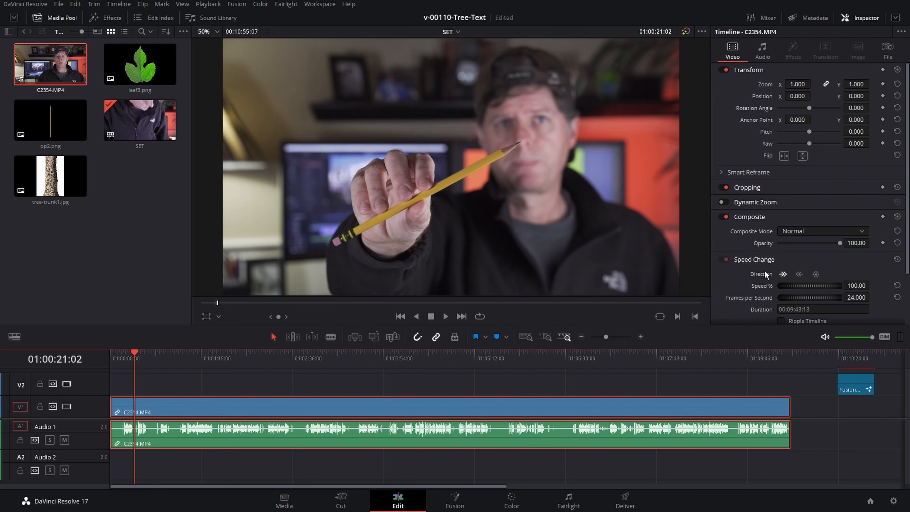
# Freeze C2354.MP4 from the playhead onward using its Speed Change settings, and convert the frozen section into a new Fusion clip.
pyautogui.click(756, 262)
pyautogui.click(755, 261)
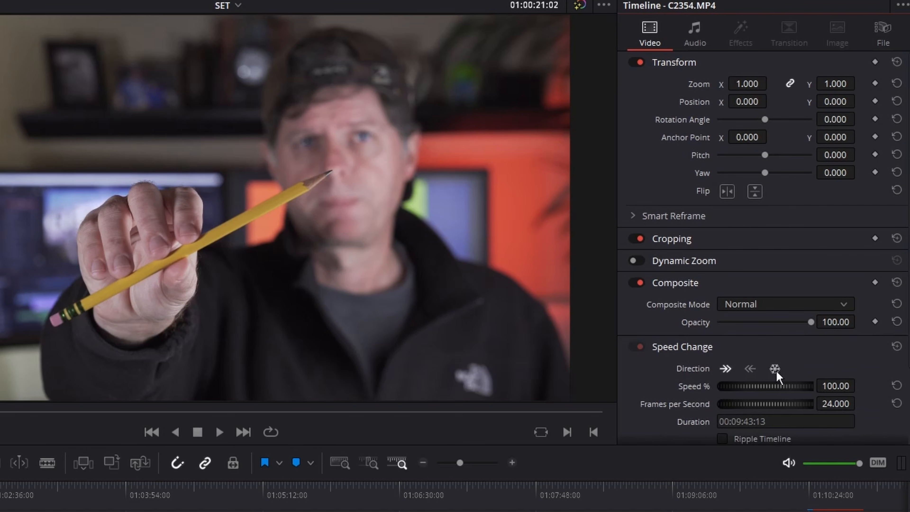
pyautogui.click(774, 371)
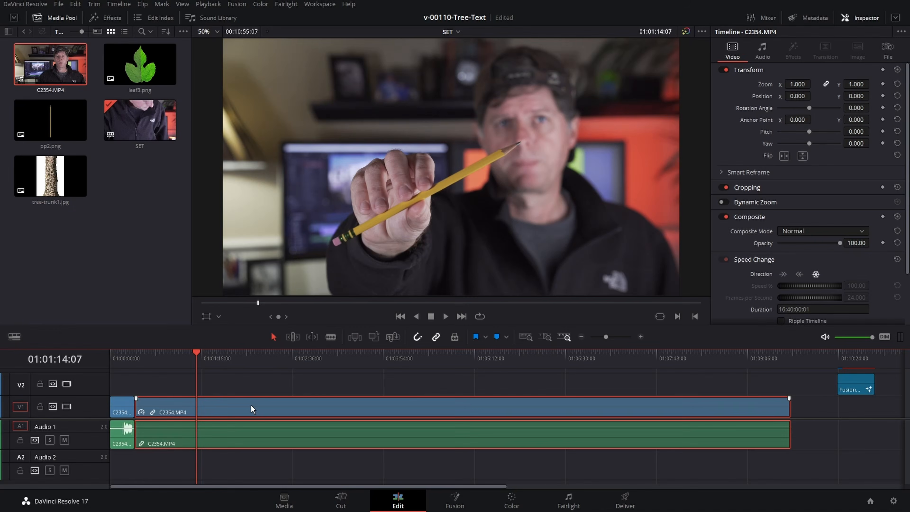
pyautogui.rightClick(251, 405)
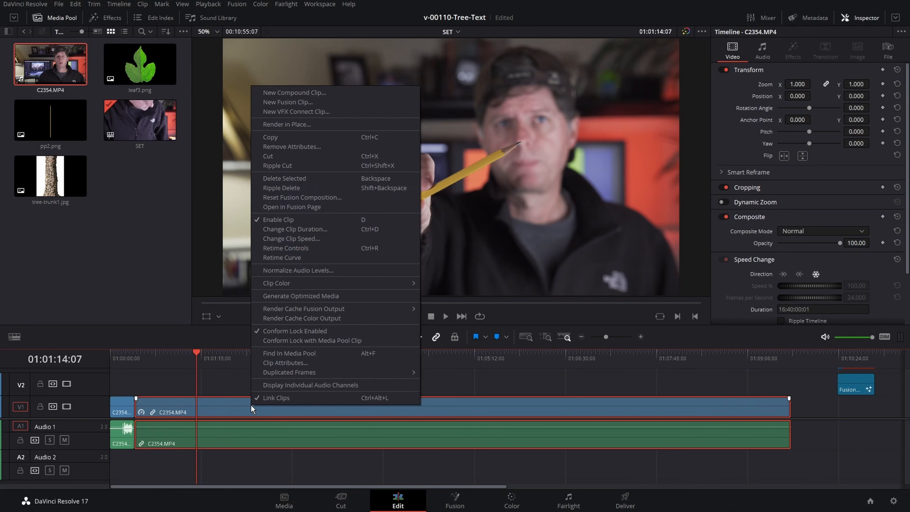
pyautogui.click(314, 104)
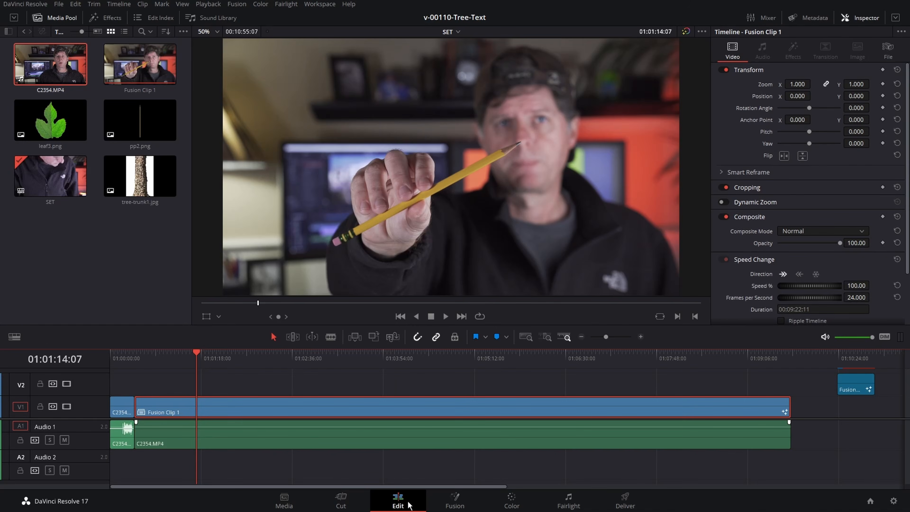
# Open the clip on the Fusion page, add a Matte Control node above MediaIn1, and feed it with MediaIn1's output.
pyautogui.click(454, 501)
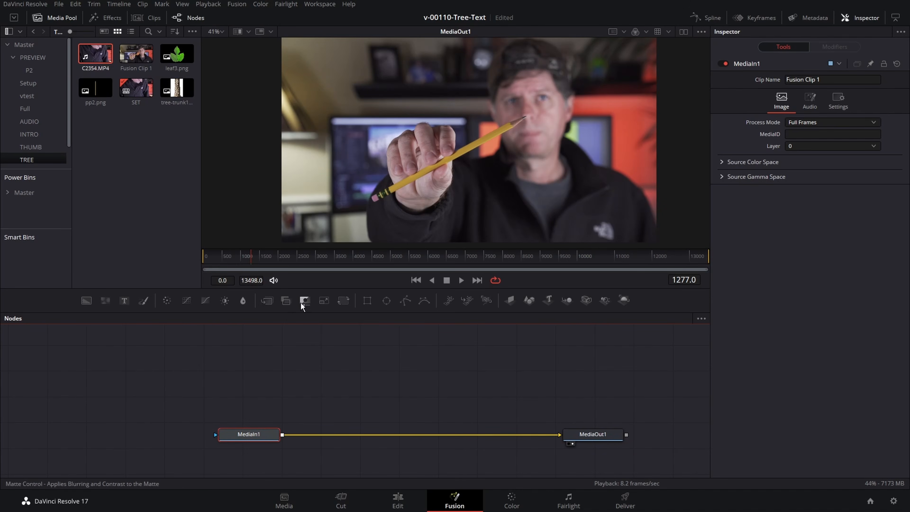
pyautogui.moveTo(302, 301); pyautogui.dragTo(319, 355)
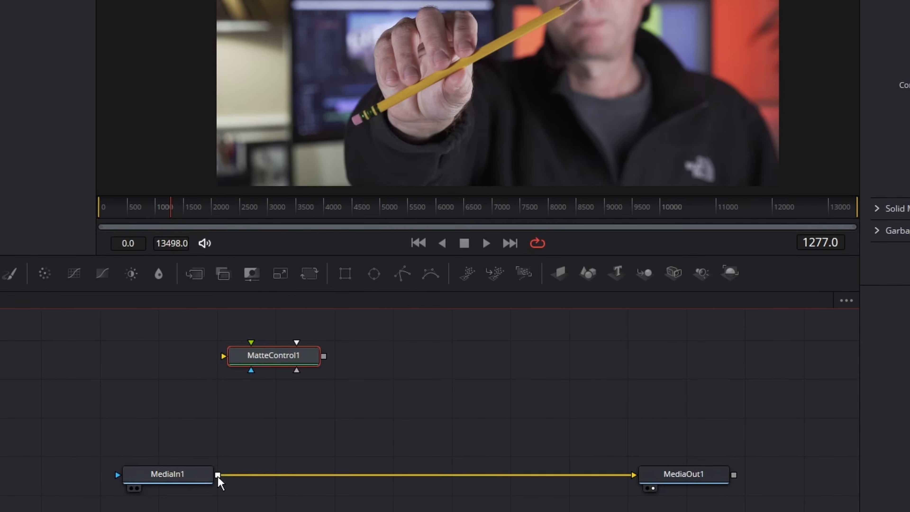
pyautogui.moveTo(282, 434); pyautogui.dragTo(256, 400)
pyautogui.moveTo(178, 418); pyautogui.dragTo(276, 358)
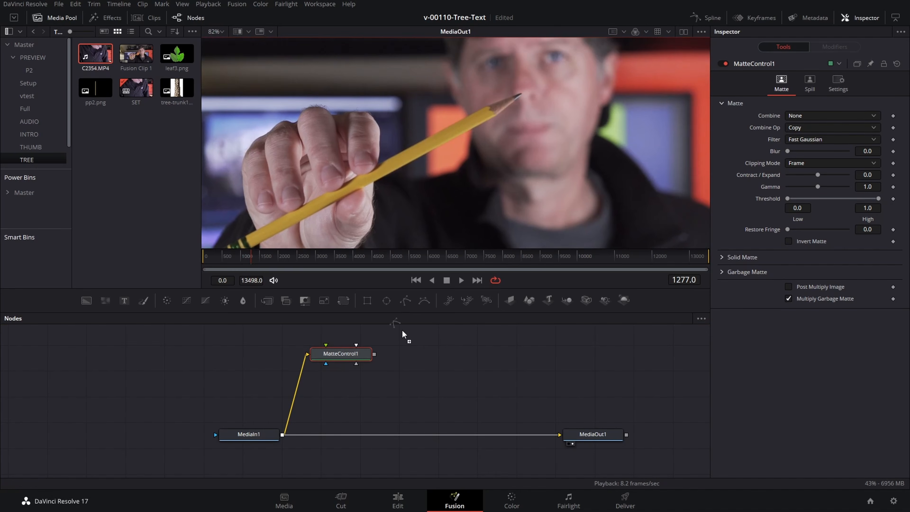
# Add an unconnected Polygon node and draw its closed mask around the pencil's exposed section, from the tip to the fingers.
pyautogui.moveTo(407, 304); pyautogui.dragTo(396, 387)
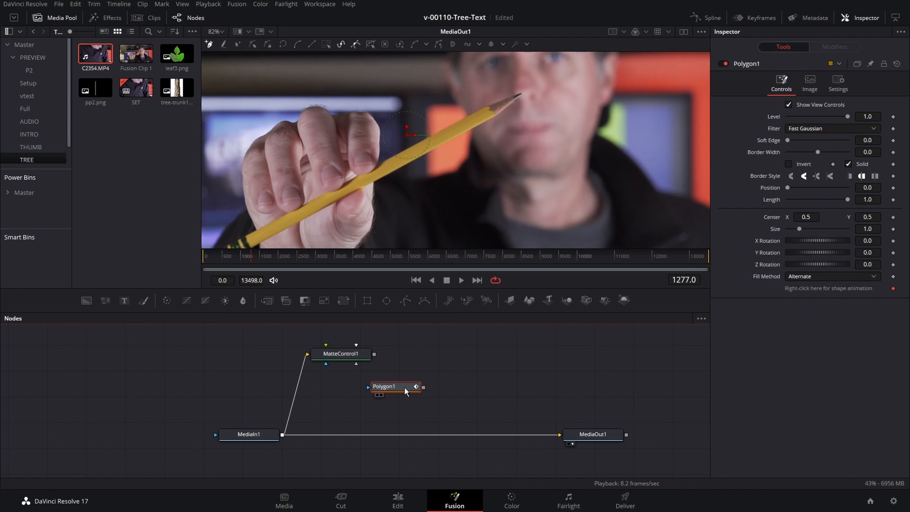
pyautogui.click(525, 94)
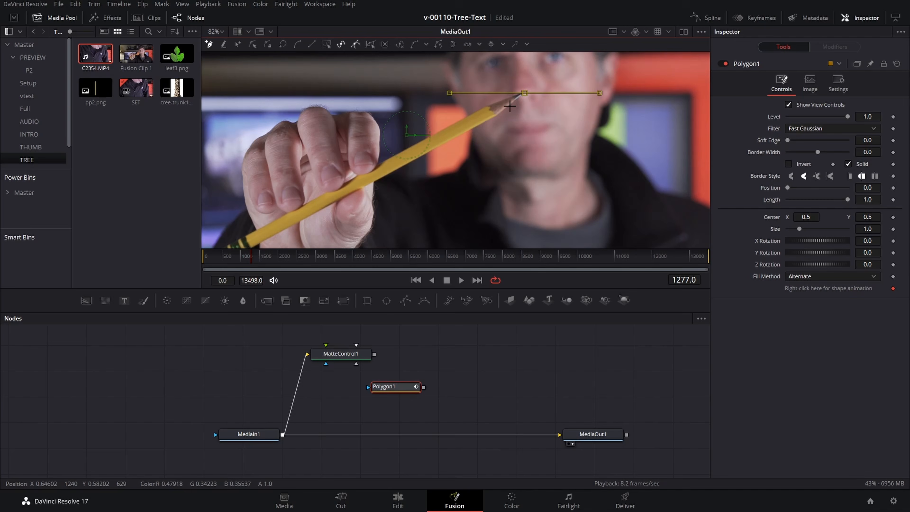
pyautogui.click(498, 114)
pyautogui.click(426, 154)
pyautogui.click(390, 173)
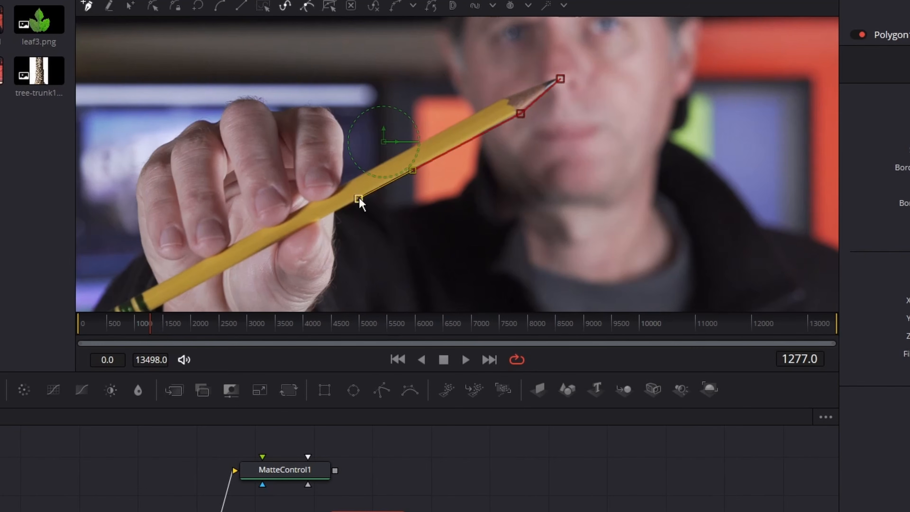
pyautogui.click(351, 180)
pyautogui.click(453, 126)
pyautogui.click(505, 98)
pyautogui.click(558, 78)
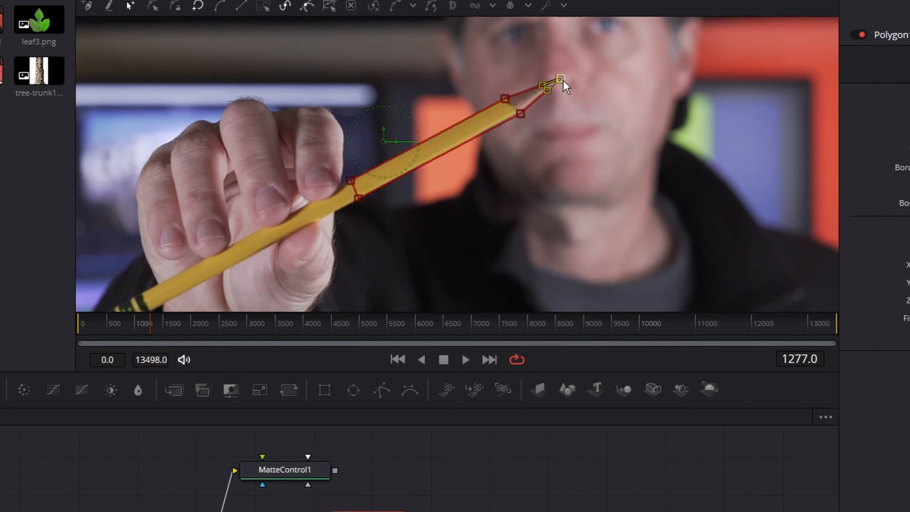
# Refine the polygon's points so the mask follows the pencil's edges from the tip down to the hand.
pyautogui.scroll(3, 561, 110)
pyautogui.moveTo(562, 111); pyautogui.dragTo(572, 134)
pyautogui.moveTo(456, 141); pyautogui.dragTo(604, 76)
pyautogui.scroll(-2, 475, 141)
pyautogui.click(319, 175)
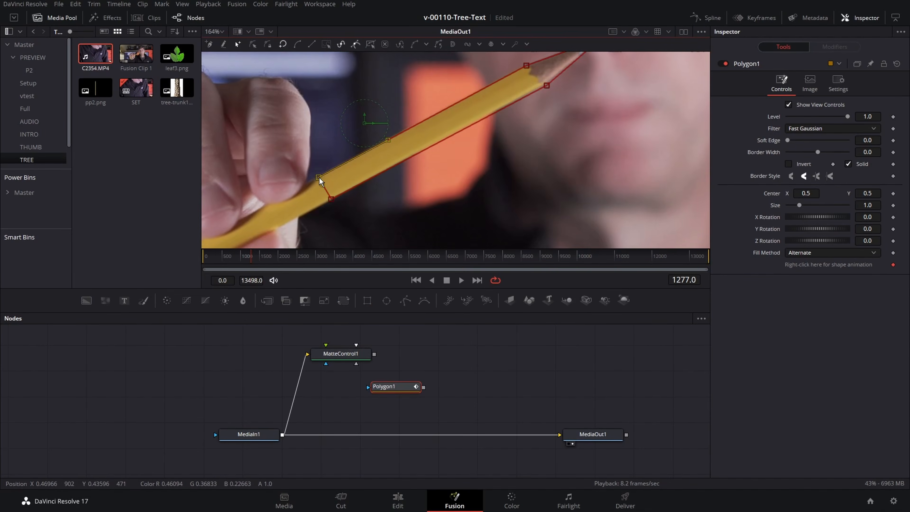
pyautogui.scroll(-2, 458, 152)
# Connect Polygon1 to MatteControl1's garbage matte input, show MatteControl1 in the viewer, and invert the polygon to isolate the pencil section.
pyautogui.moveTo(397, 387)
pyautogui.mouseDown()
pyautogui.moveTo(366, 401)
pyautogui.moveTo(401, 390)
pyautogui.mouseUp()
pyautogui.moveTo(360, 368); pyautogui.dragTo(357, 365)
pyautogui.moveTo(365, 401); pyautogui.dragTo(360, 393)
pyautogui.click(352, 357)
pyautogui.press('2')
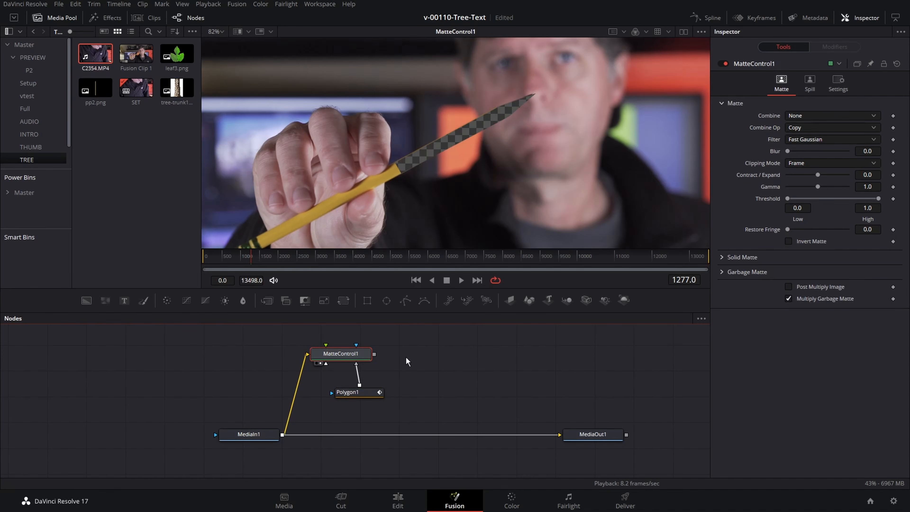
pyautogui.click(350, 392)
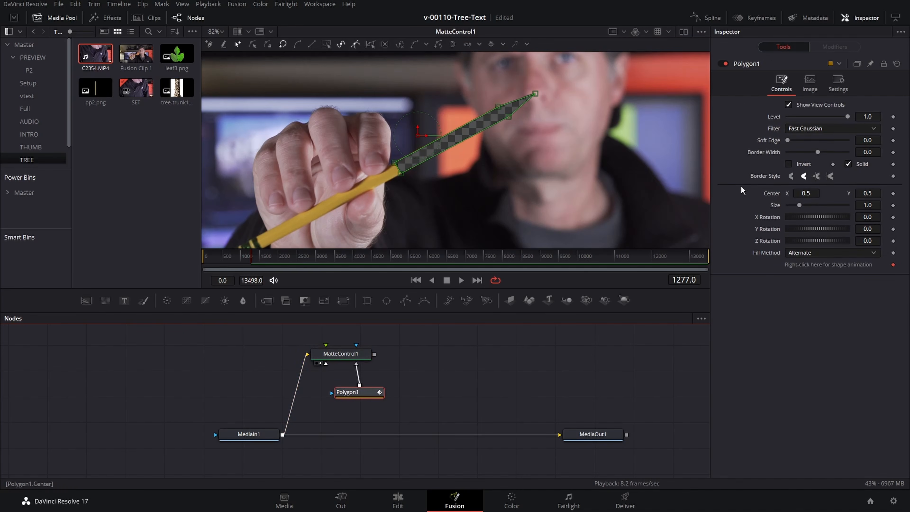
pyautogui.click(789, 164)
pyautogui.scroll(-3, 478, 178)
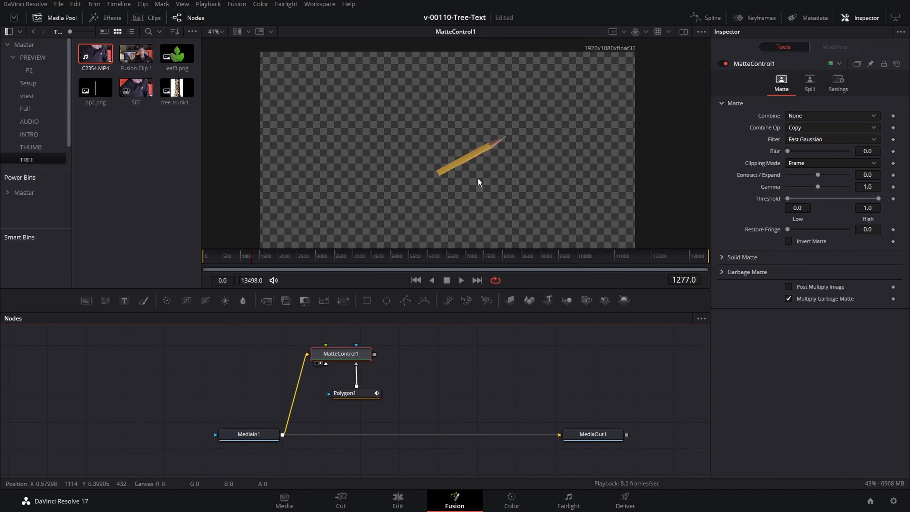
# Add a Transform node after MatteControl1, view it, and set its angle to 61.9 so the pencil stands vertical.
pyautogui.click(342, 302)
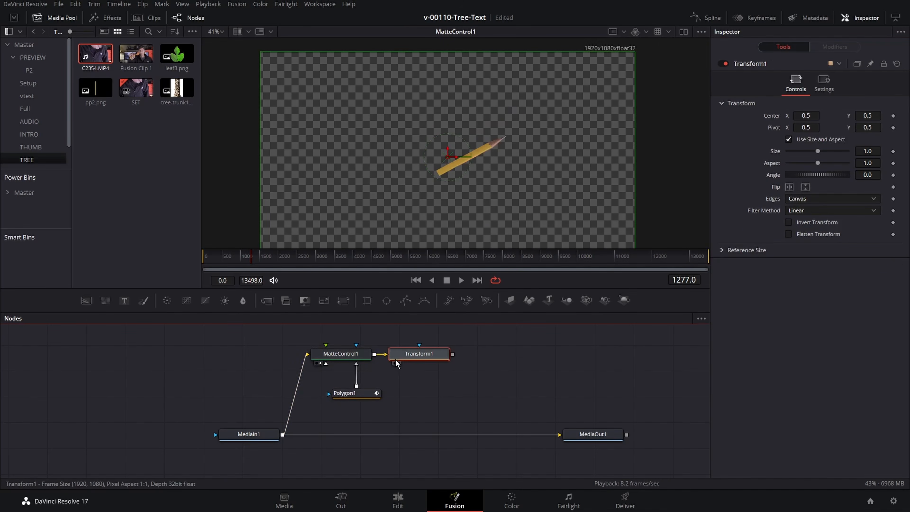
pyautogui.moveTo(401, 361); pyautogui.dragTo(421, 361)
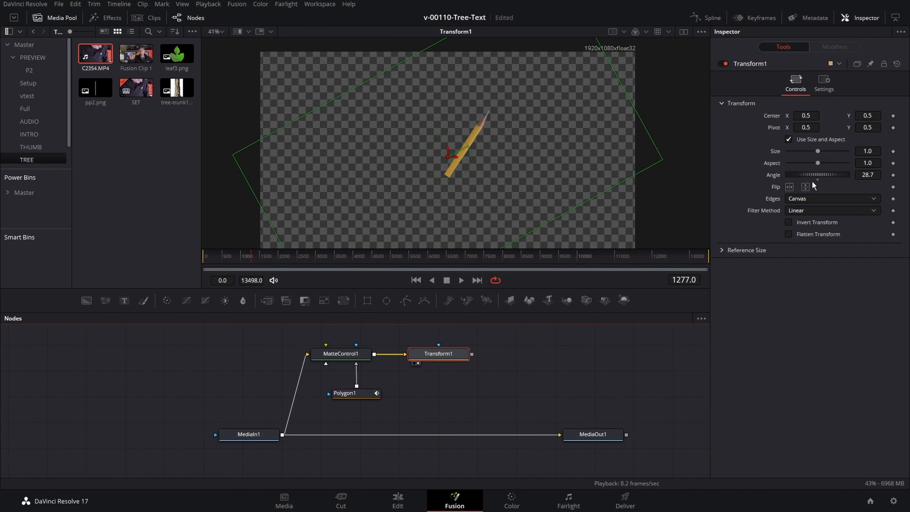
pyautogui.moveTo(813, 178); pyautogui.dragTo(811, 195)
pyautogui.scroll(4, 383, 180)
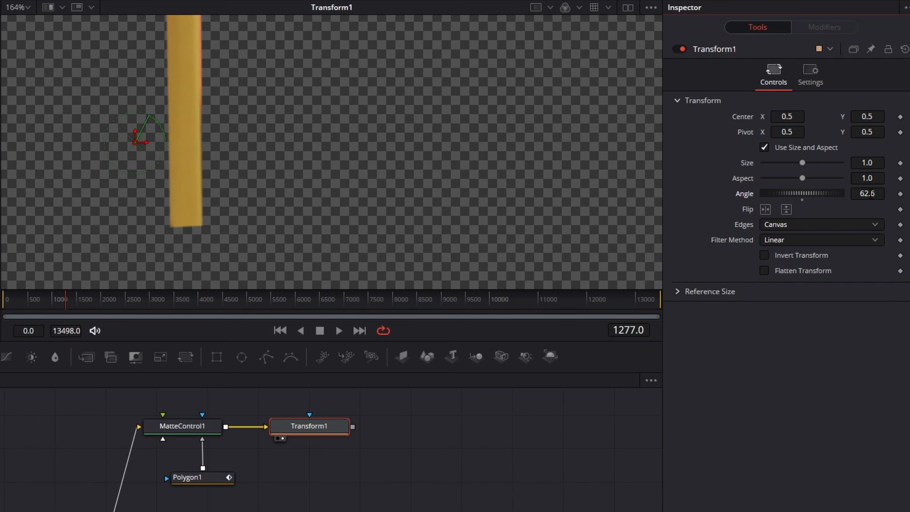
pyautogui.moveTo(871, 194); pyautogui.dragTo(869, 194)
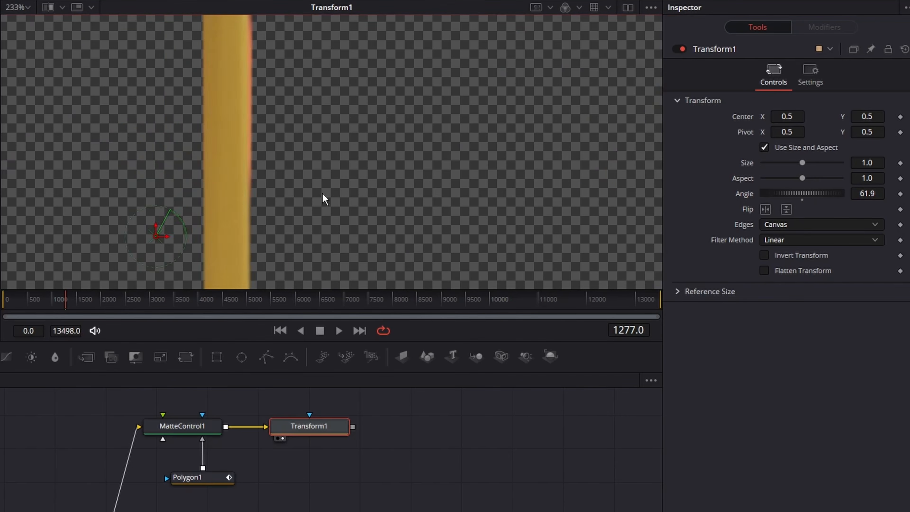
pyautogui.scroll(-3, 323, 197)
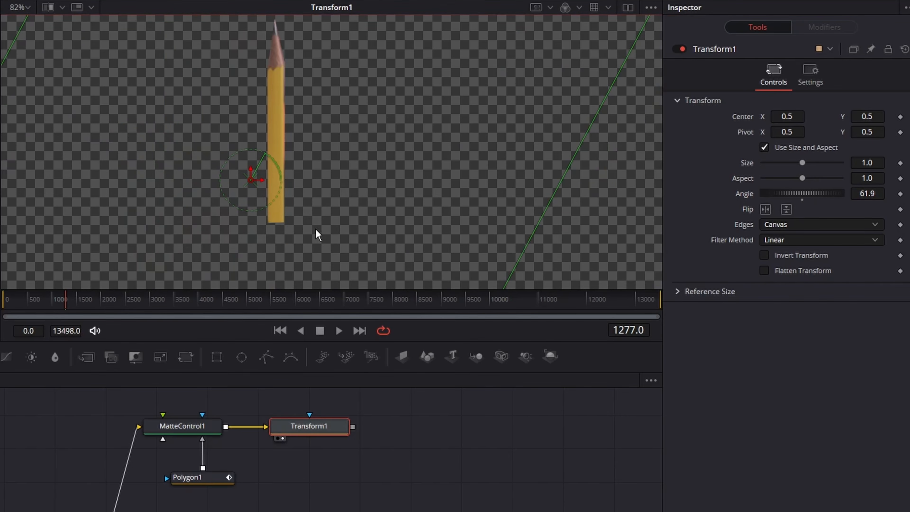
# Add a Merge node below Transform1 and connect Transform1 to both its background and foreground inputs.
pyautogui.moveTo(326, 431); pyautogui.dragTo(312, 430)
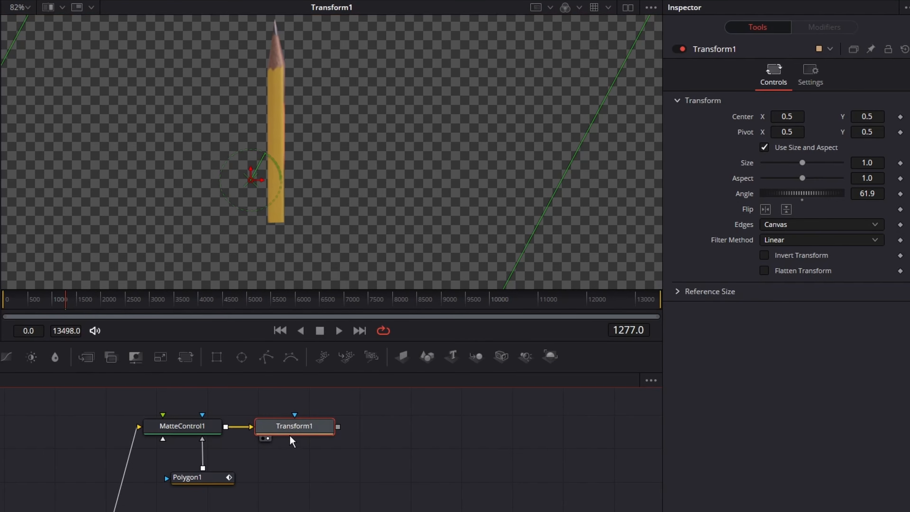
pyautogui.click(86, 357)
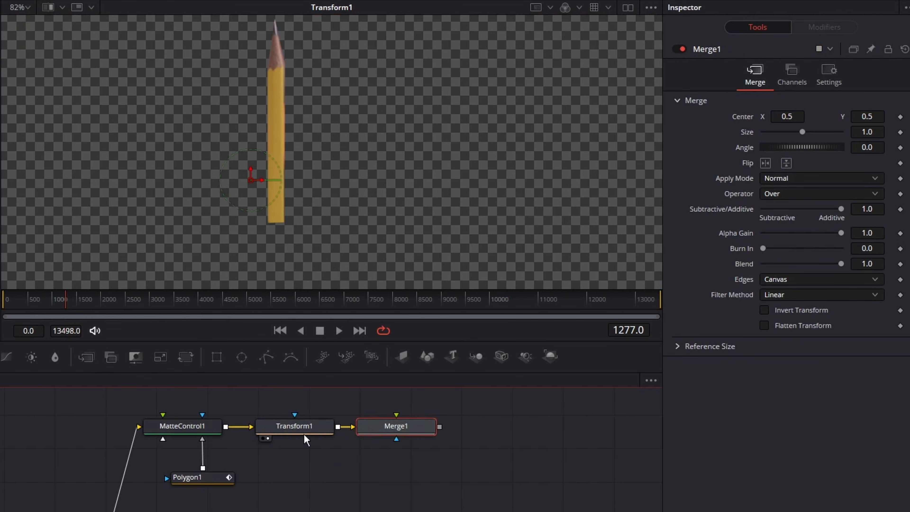
pyautogui.moveTo(396, 426); pyautogui.dragTo(294, 482)
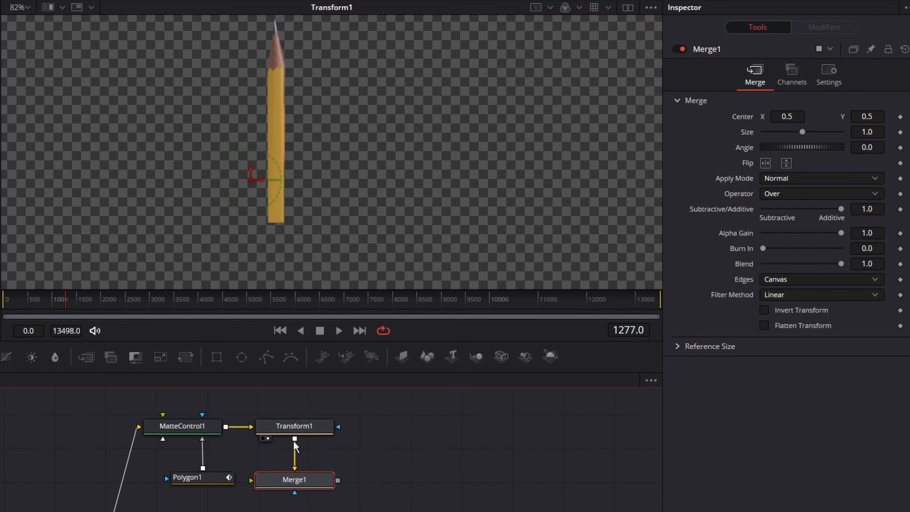
pyautogui.moveTo(294, 439); pyautogui.dragTo(251, 480)
pyautogui.scroll(-3, 322, 252)
# Lower the pencil to the frame's bottom edge by setting Transform1's Center Y to 0.069.
pyautogui.click(314, 423)
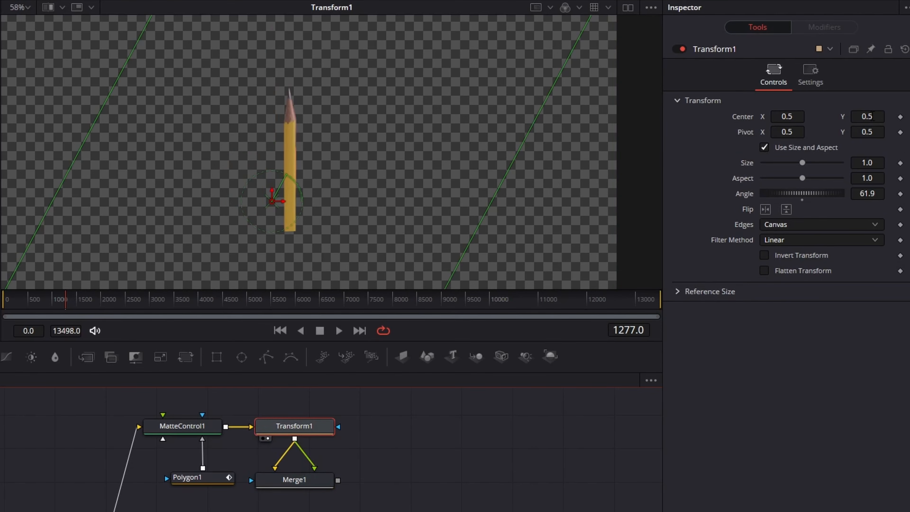
pyautogui.moveTo(873, 117); pyautogui.dragTo(631, 125)
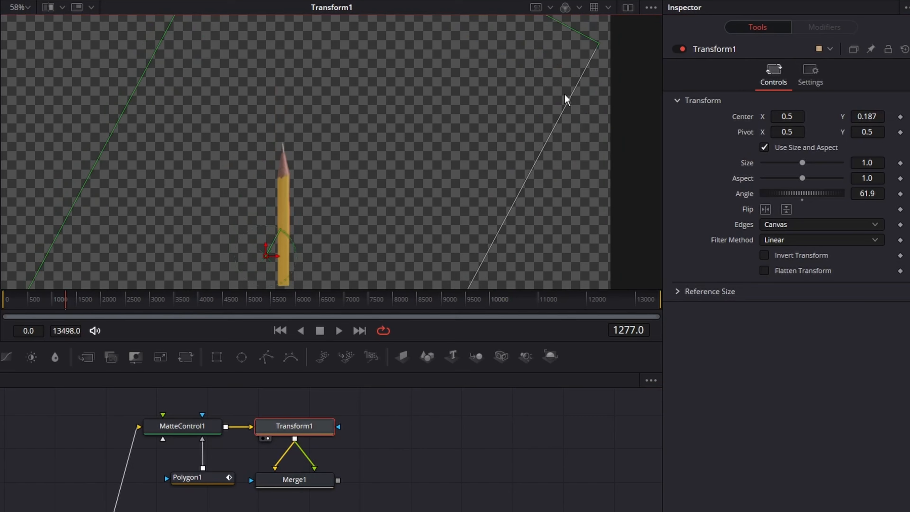
pyautogui.moveTo(866, 117); pyautogui.dragTo(775, 122)
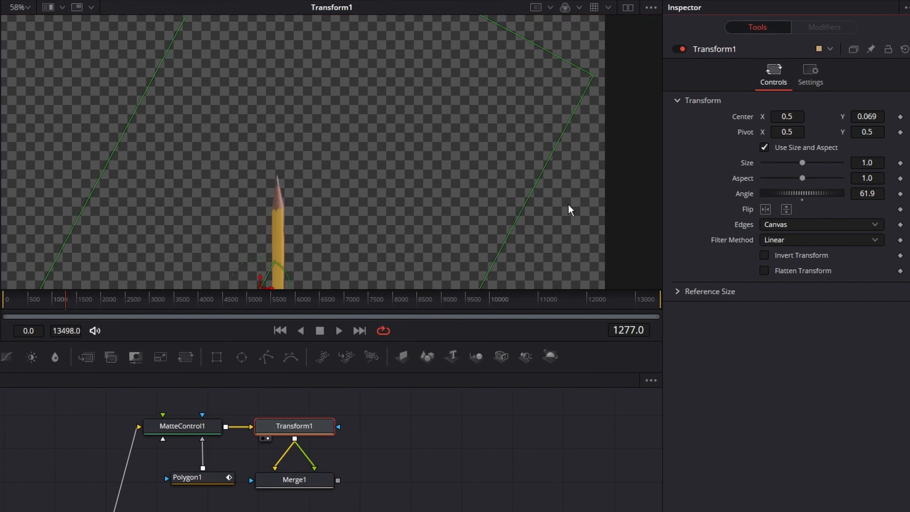
pyautogui.moveTo(567, 205); pyautogui.dragTo(579, 136)
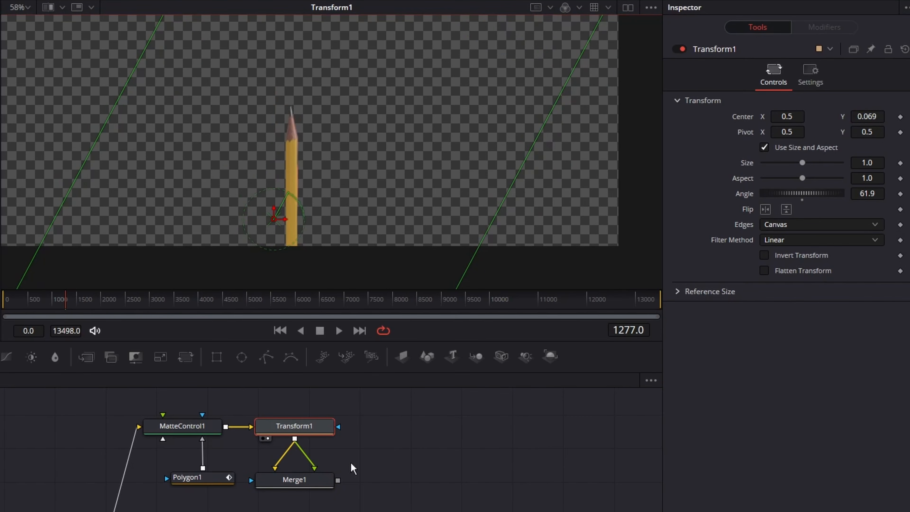
# Set Merge1's Center Y to 0.75 to extend the pencil upward, and show Merge1 in the viewer.
pyautogui.click(295, 480)
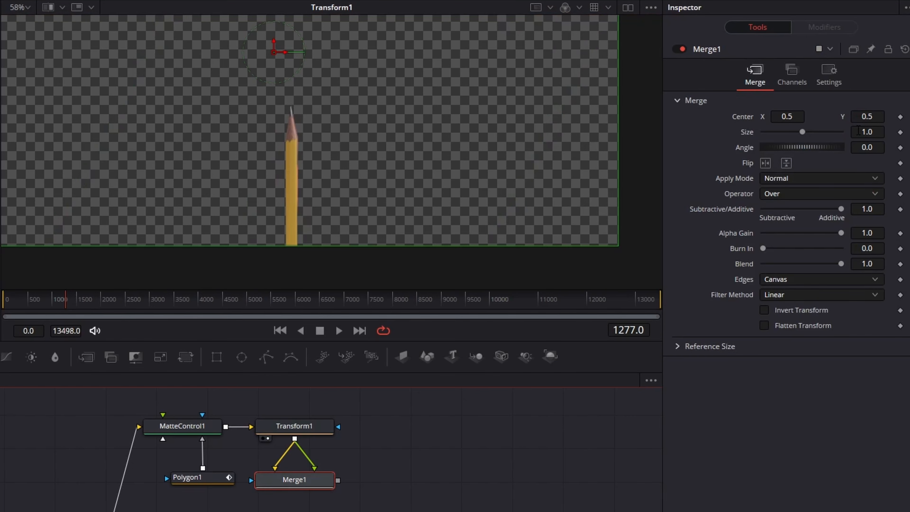
pyautogui.moveTo(861, 117)
pyautogui.mouseDown()
pyautogui.moveTo(907, 117)
pyautogui.moveTo(894, 117)
pyautogui.mouseUp()
pyautogui.click(290, 484)
pyautogui.press('1')
pyautogui.scroll(-2, 435, 137)
pyautogui.moveTo(437, 138); pyautogui.dragTo(400, 211)
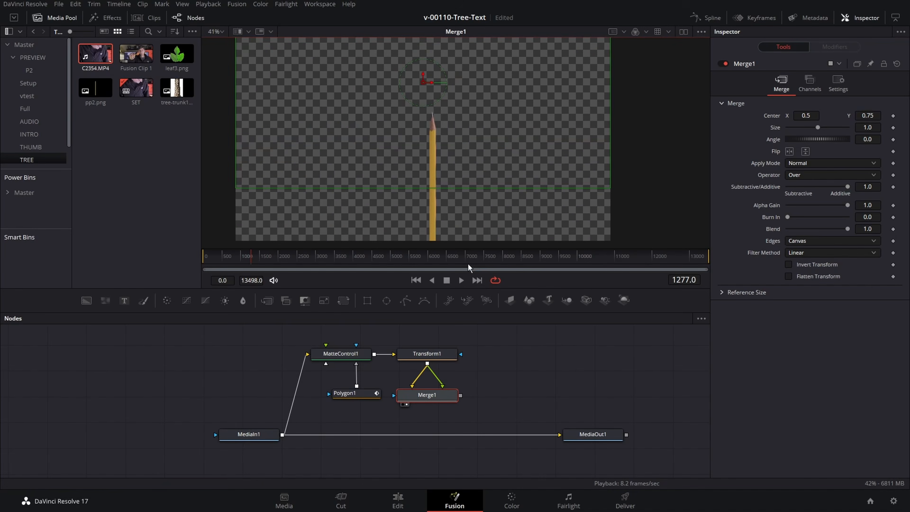
# Move the pencil nodes farther above MediaIn1 and add Merge2 below Merge1, with Merge1 feeding both its background and foreground.
pyautogui.moveTo(179, 368); pyautogui.dragTo(448, 472)
pyautogui.scroll(2, 473, 460)
pyautogui.moveTo(440, 436); pyautogui.dragTo(413, 387)
pyautogui.click(412, 387)
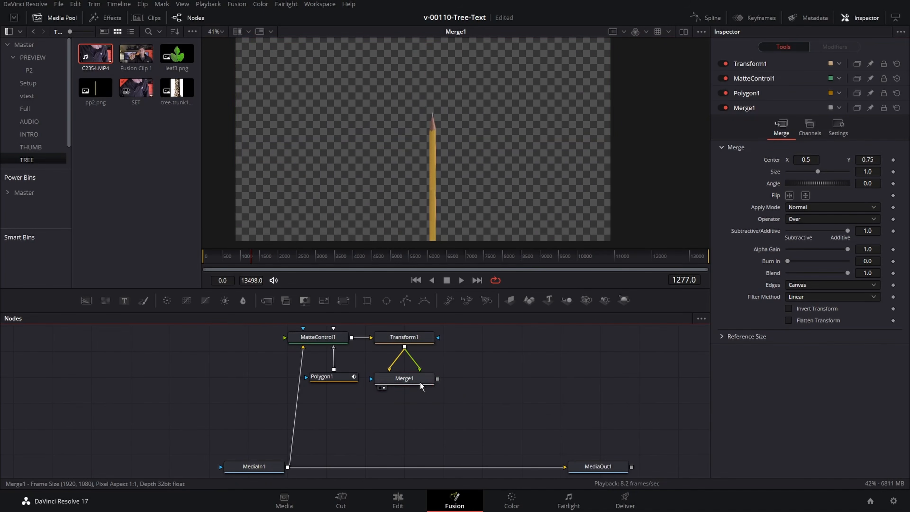
pyautogui.click(267, 303)
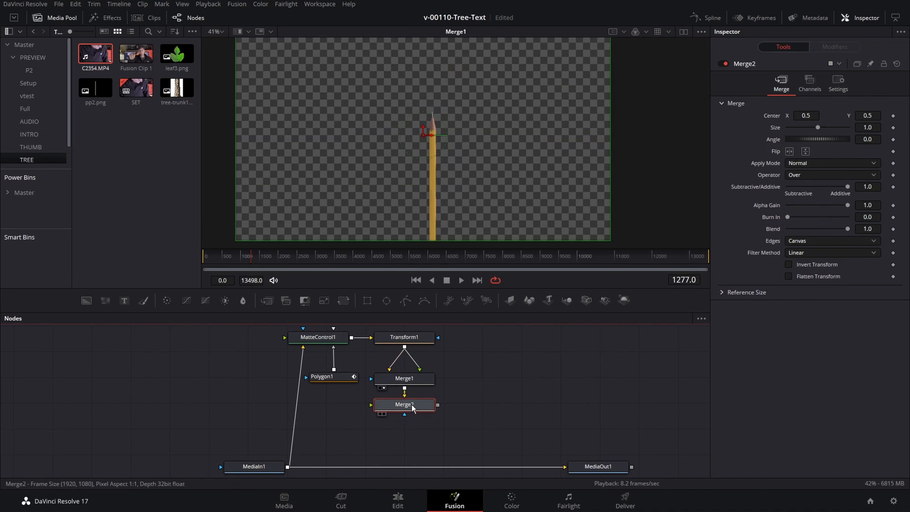
pyautogui.moveTo(413, 386); pyautogui.dragTo(372, 425)
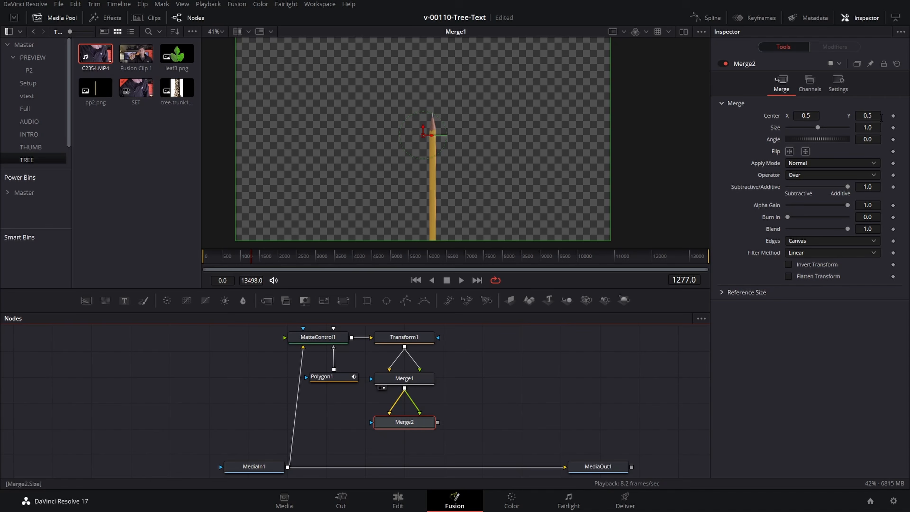
# Show Merge2 in the viewer and set its Center Y to 0.779 to lengthen the pencil further.
pyautogui.moveTo(872, 116); pyautogui.dragTo(904, 117)
pyautogui.click(413, 423)
pyautogui.press('2')
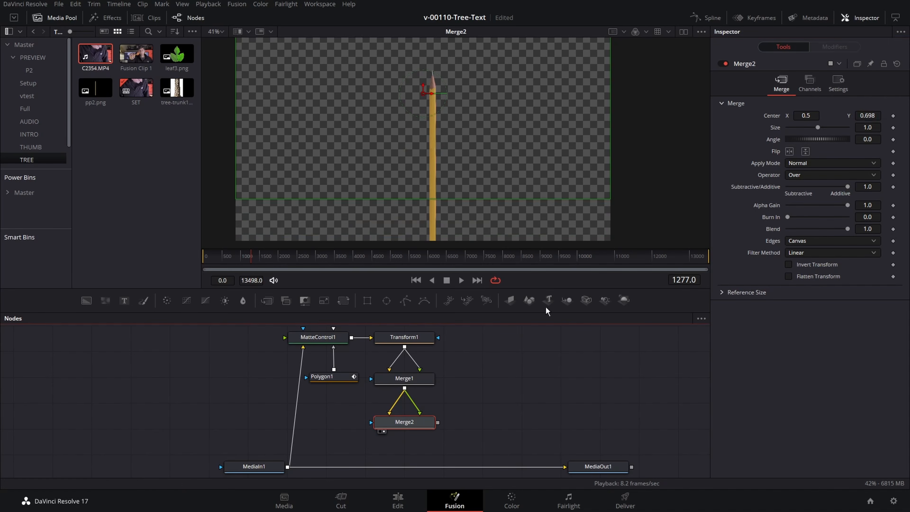
pyautogui.moveTo(424, 93); pyautogui.dragTo(431, 77)
pyautogui.scroll(-2, 516, 122)
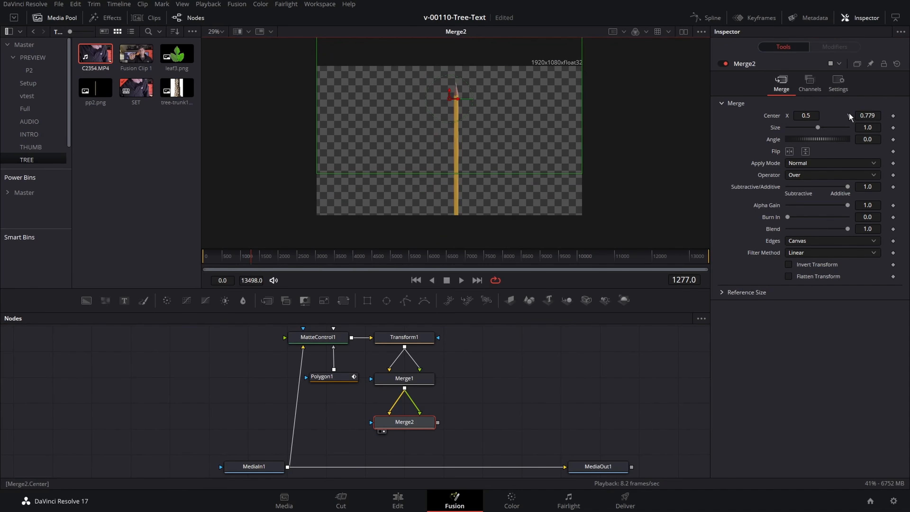
# Group the MatteControl1, Polygon1, Transform1, Merge1 and Merge2 nodes and rename the group PENCIL.
pyautogui.moveTo(465, 358); pyautogui.dragTo(475, 371)
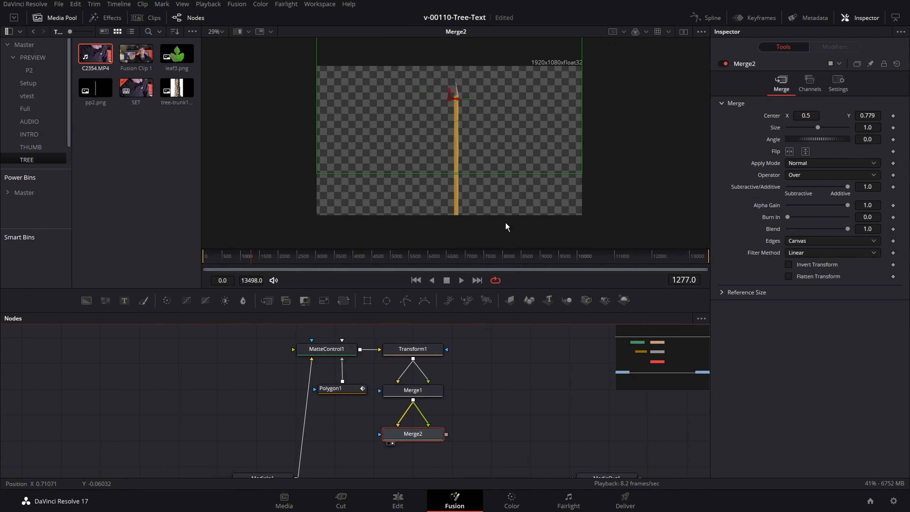
pyautogui.moveTo(271, 339); pyautogui.dragTo(458, 446)
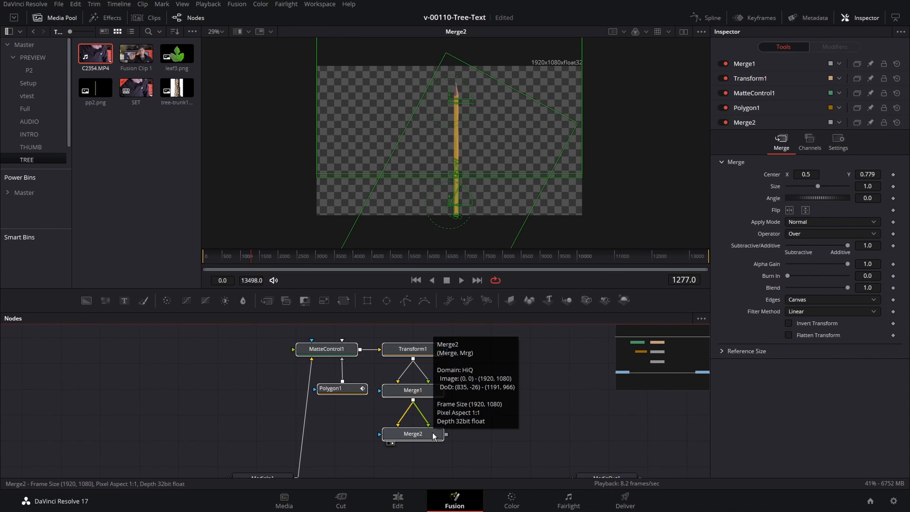
pyautogui.hotkey('ctrl', 'g')
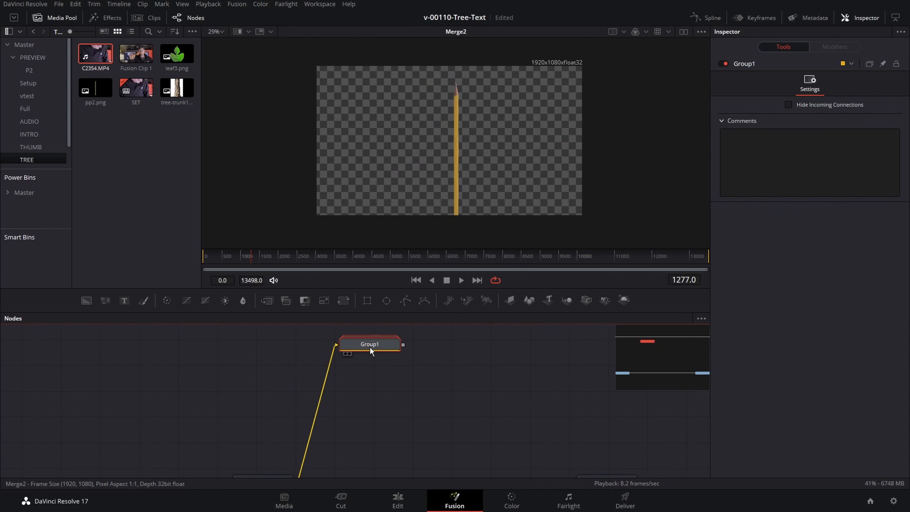
pyautogui.press('F2')
pyautogui.write('PENCIL')
pyautogui.press('Return')
# Merge the PENCIL group over MediaIn1 ahead of MediaOut1 and view the composite.
pyautogui.moveTo(370, 347)
pyautogui.mouseDown()
pyautogui.moveTo(347, 345)
pyautogui.moveTo(419, 373)
pyautogui.moveTo(302, 445)
pyautogui.mouseUp()
pyautogui.scroll(-2, 387, 375)
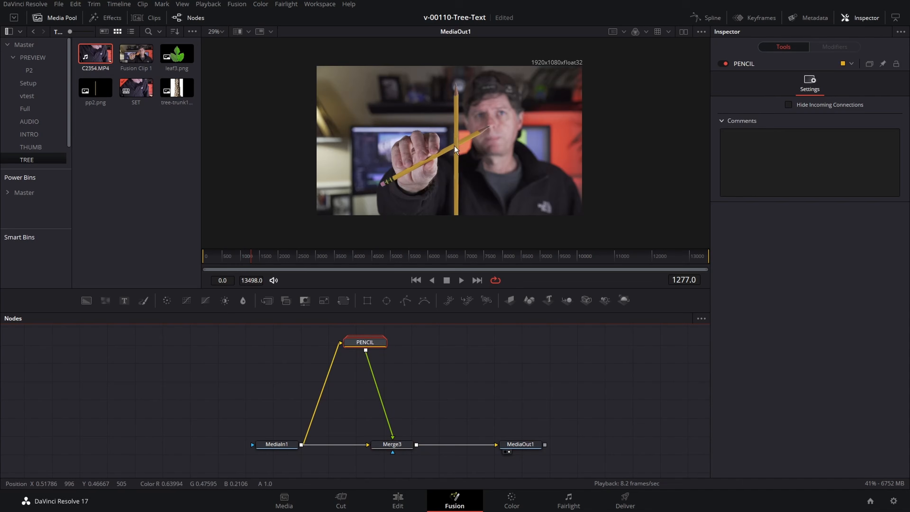
pyautogui.scroll(2, 486, 146)
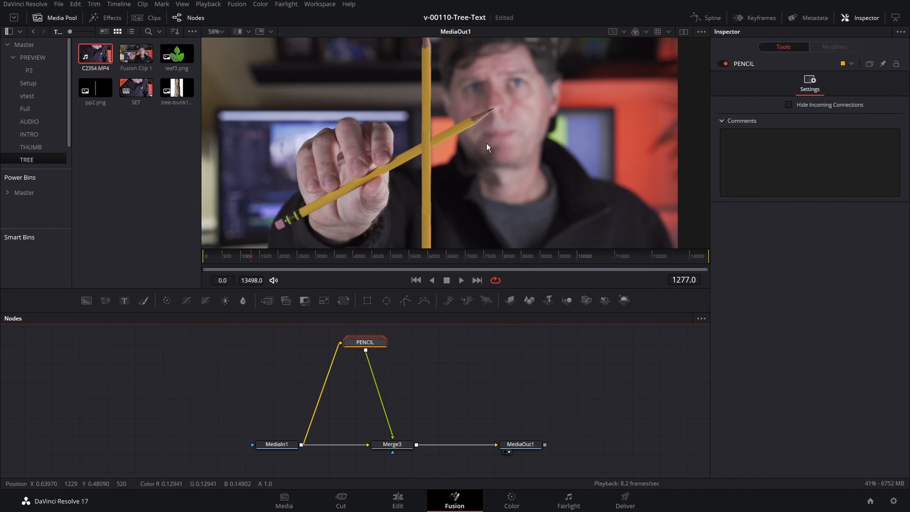
# Align the PENCIL group above Merge3 and insert two Transform nodes, Transform2 and Transform3, between them.
pyautogui.scroll(-1, 486, 146)
pyautogui.moveTo(366, 342)
pyautogui.mouseDown()
pyautogui.moveTo(401, 335)
pyautogui.moveTo(393, 339)
pyautogui.mouseUp()
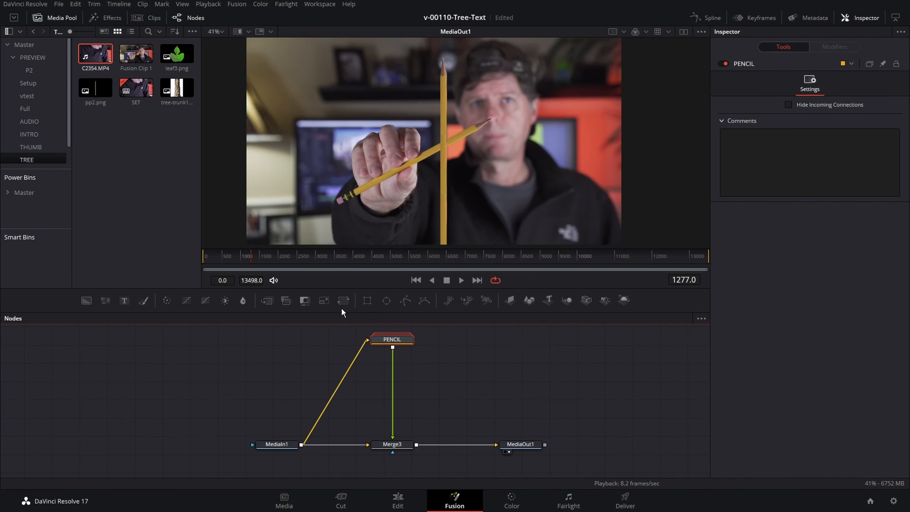
pyautogui.click(343, 300)
pyautogui.click(343, 300)
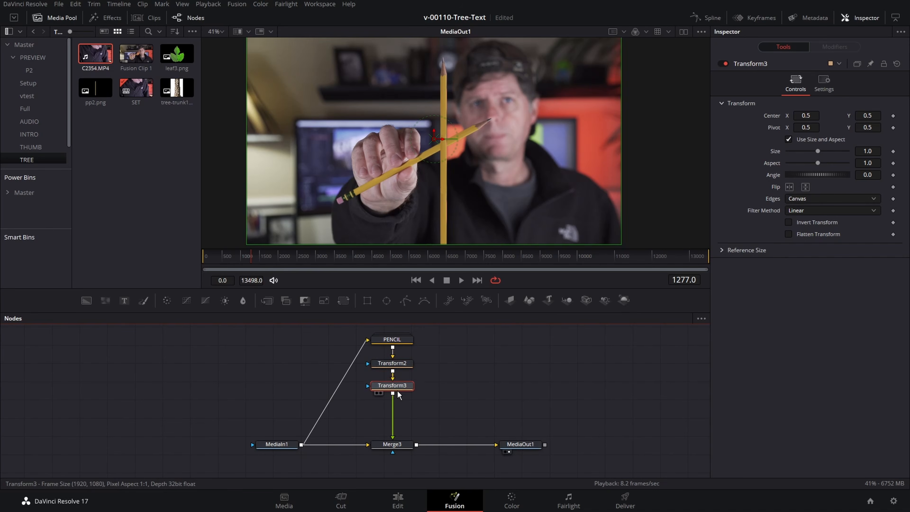
pyautogui.moveTo(398, 389); pyautogui.dragTo(398, 392)
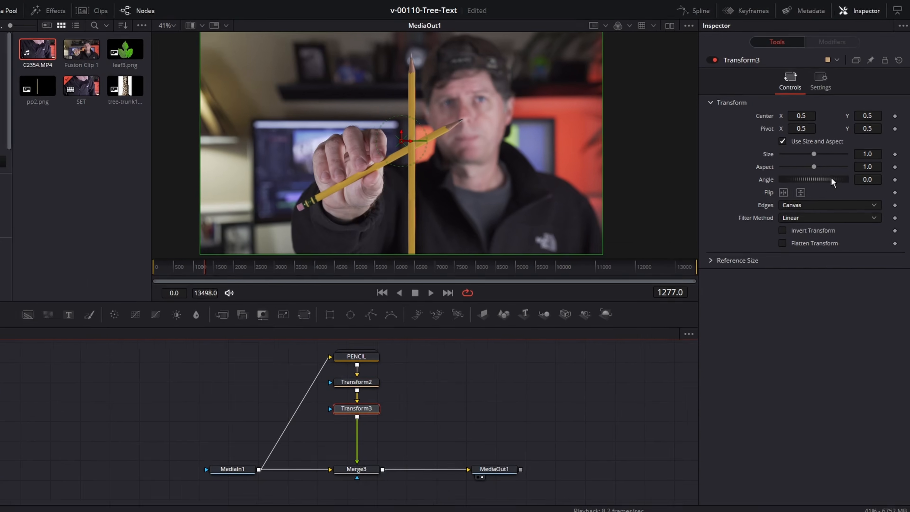
# Set Transform3's angle to -61.7 to match the held pencil's tilt, and set Transform2's Center Y to 0.752 to extend the pencil.
pyautogui.moveTo(790, 175)
pyautogui.mouseDown()
pyautogui.moveTo(823, 175)
pyautogui.moveTo(818, 195)
pyautogui.moveTo(861, 193)
pyautogui.mouseUp()
pyautogui.scroll(1, 373, 201)
pyautogui.moveTo(374, 170); pyautogui.dragTo(381, 233)
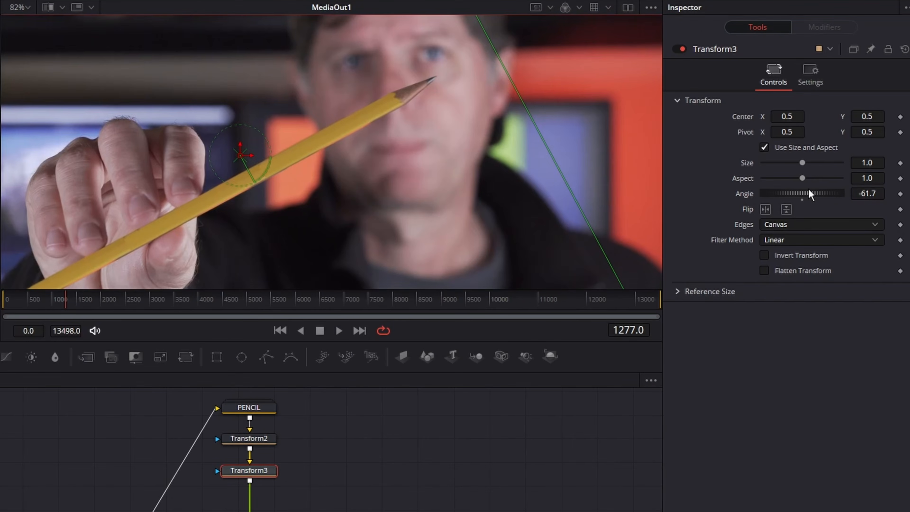
pyautogui.hotkey('ctrl', 'f')
pyautogui.click(253, 439)
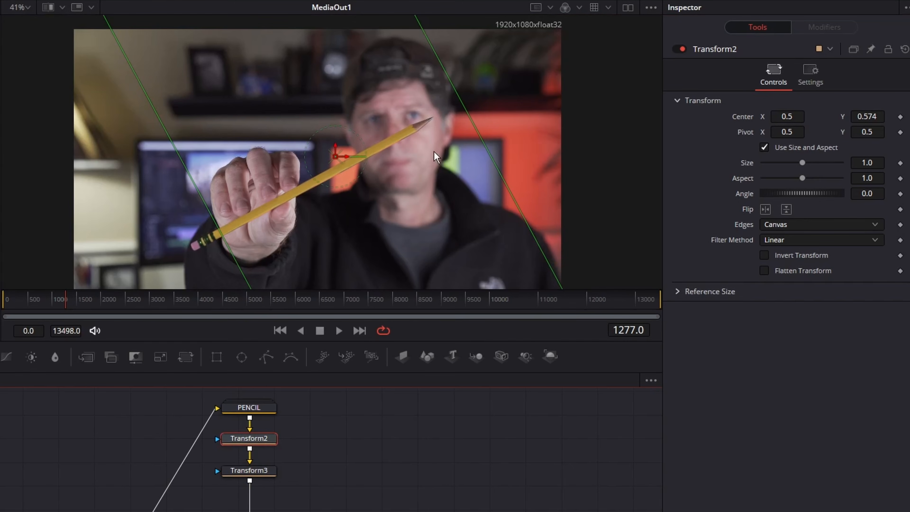
pyautogui.moveTo(867, 116)
pyautogui.mouseDown()
pyautogui.moveTo(853, 116)
pyautogui.moveTo(892, 116)
pyautogui.moveTo(868, 116)
pyautogui.mouseUp()
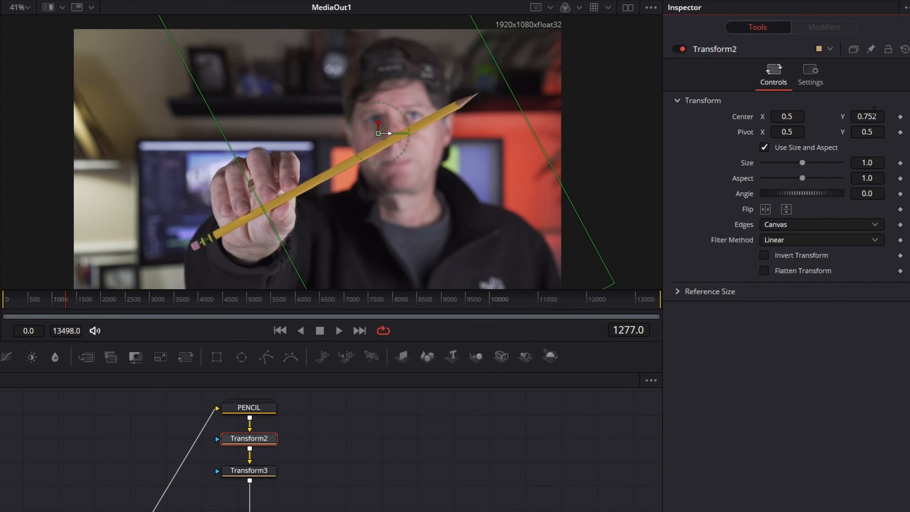
# Try shifting the pencil sideways with a Transform3 Center X of 0.667, and restore the default 0.5.
pyautogui.click(250, 470)
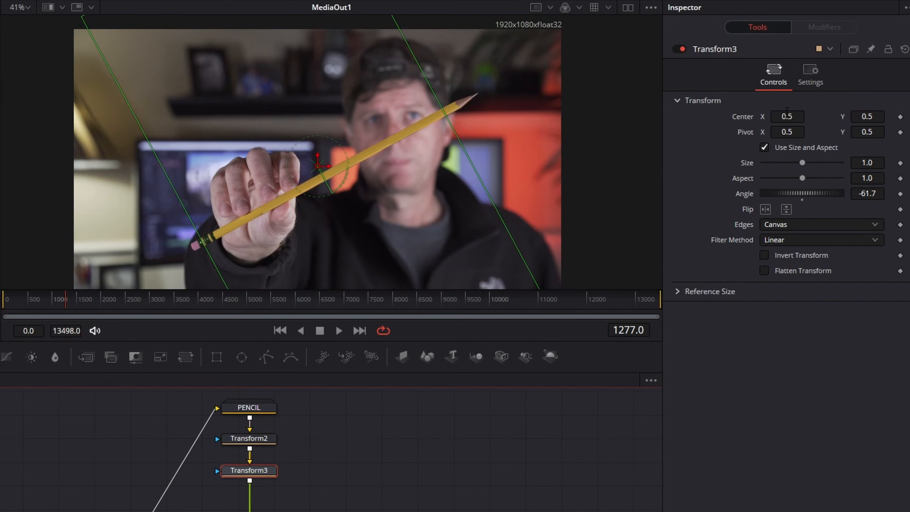
pyautogui.moveTo(787, 116)
pyautogui.mouseDown()
pyautogui.moveTo(771, 116)
pyautogui.moveTo(800, 117)
pyautogui.mouseUp()
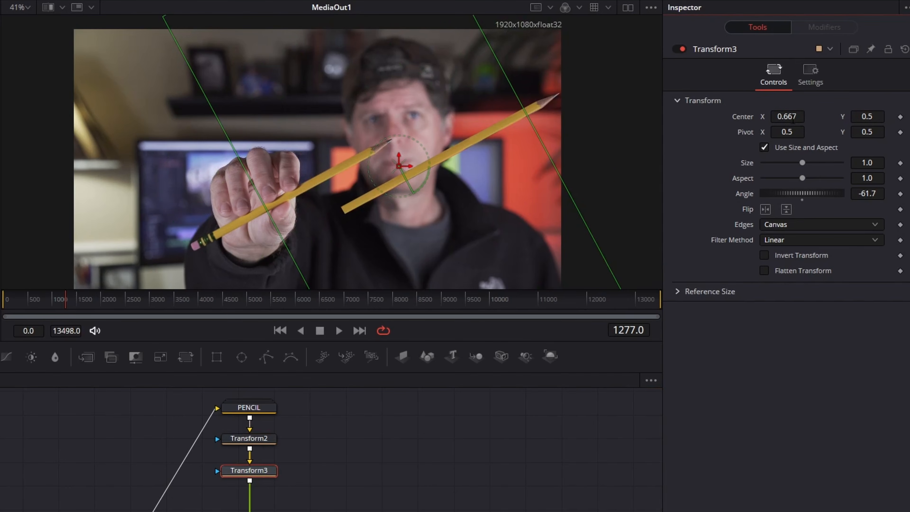
pyautogui.moveTo(790, 118); pyautogui.dragTo(778, 118)
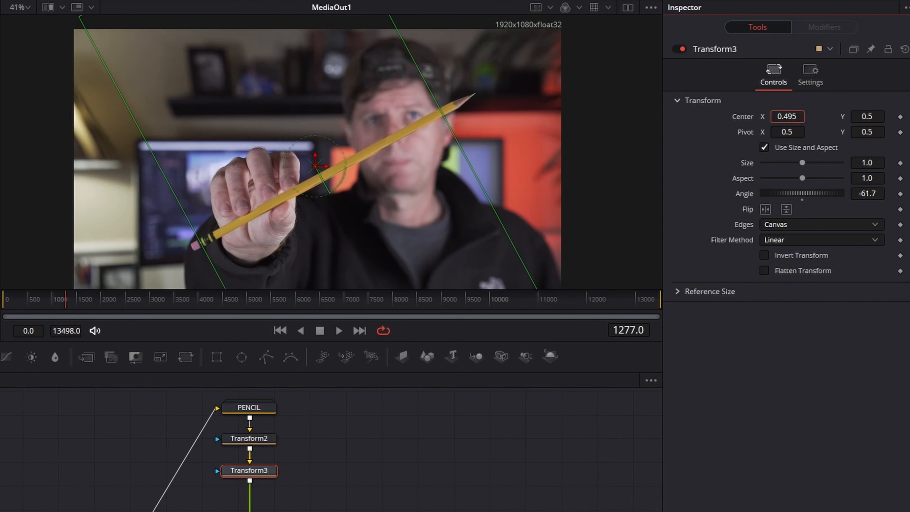
pyautogui.doubleClick(754, 120)
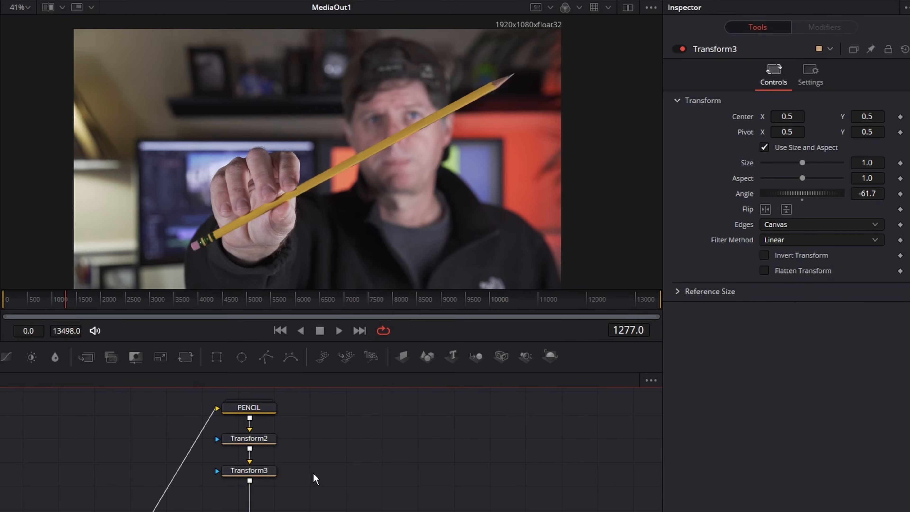
# Add a Warper node between Transform3 and Merge3.
pyautogui.click(259, 475)
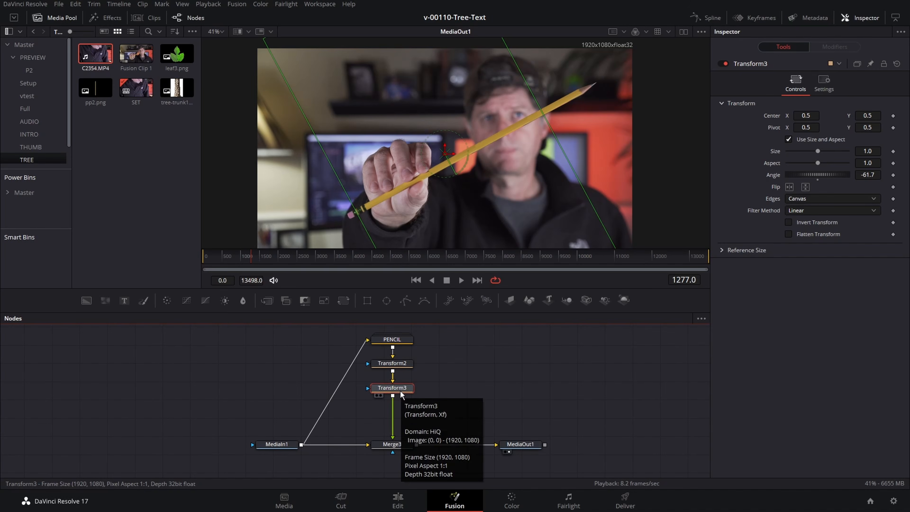
pyautogui.hotkey('shift', 'space')
pyautogui.write('warp')
pyautogui.press('Return')
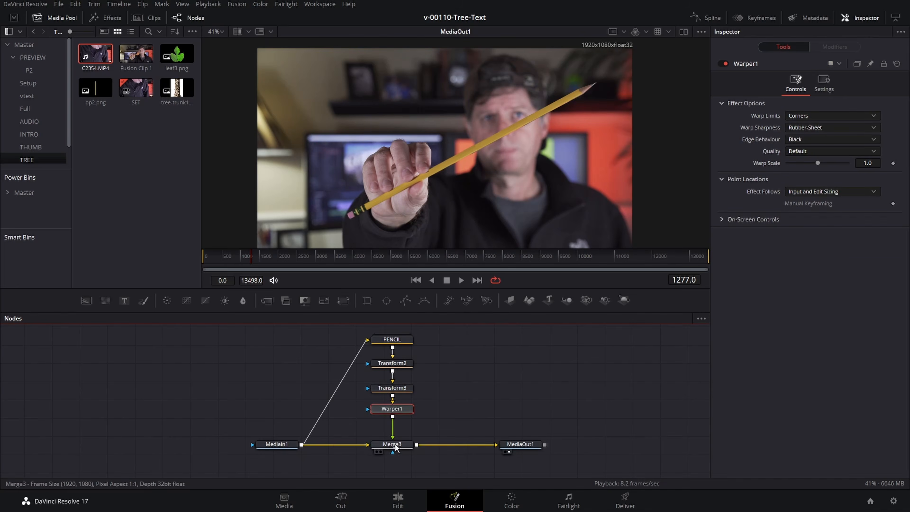
# Place warp points along the pencil to curve its middle downward while keeping the lower section aligned with the held pencil.
pyautogui.scroll(3, 463, 219)
pyautogui.scroll(-3, 463, 219)
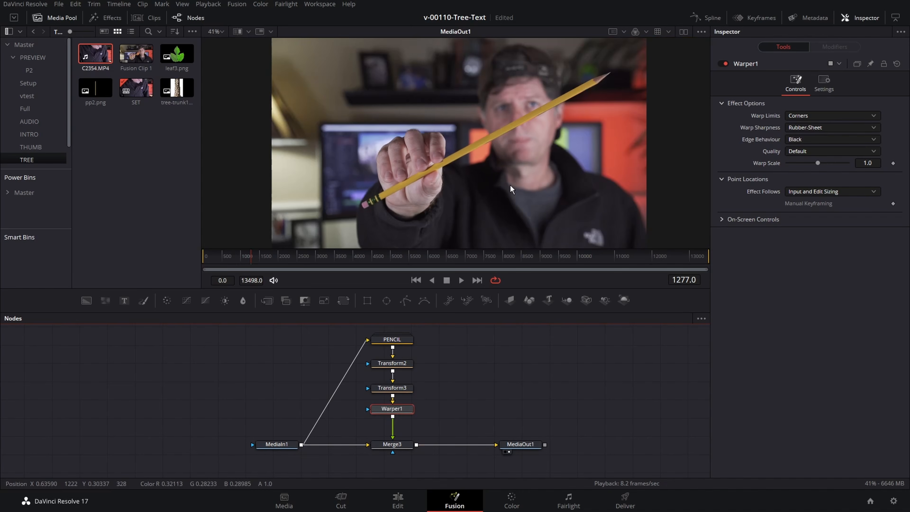
pyautogui.moveTo(511, 186); pyautogui.dragTo(454, 223)
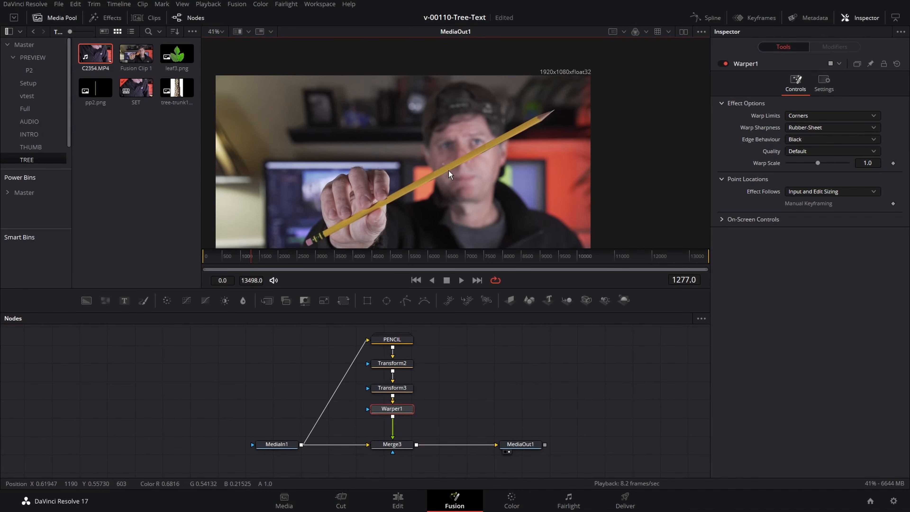
pyautogui.scroll(3, 450, 173)
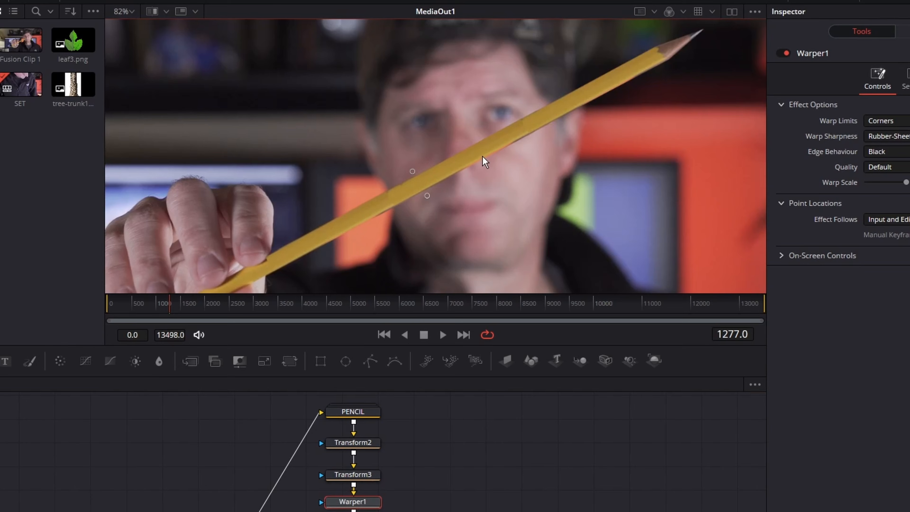
pyautogui.click(503, 152)
pyautogui.moveTo(500, 170)
pyautogui.mouseDown()
pyautogui.moveTo(510, 191)
pyautogui.moveTo(500, 168)
pyautogui.moveTo(506, 174)
pyautogui.mouseUp()
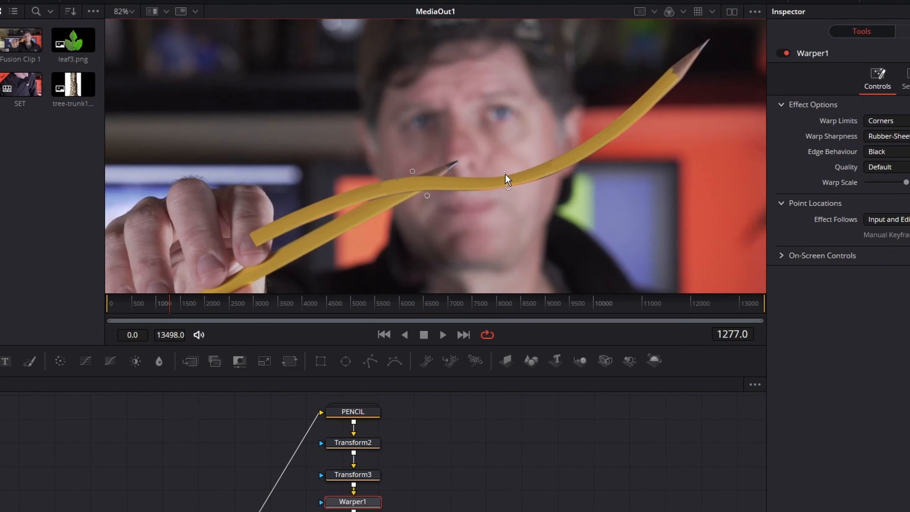
pyautogui.moveTo(344, 209); pyautogui.dragTo(341, 233)
pyautogui.moveTo(393, 206); pyautogui.dragTo(396, 203)
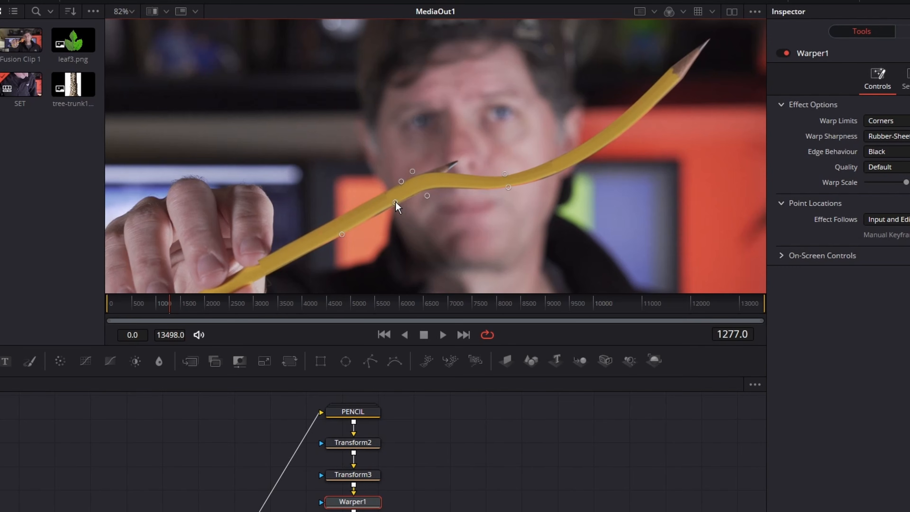
# Bend the pencil's upper section upward beside the face and level it out with a pair of warp points near the ear.
pyautogui.moveTo(553, 158)
pyautogui.mouseDown()
pyautogui.moveTo(538, 118)
pyautogui.moveTo(565, 131)
pyautogui.mouseUp()
pyautogui.scroll(2, 541, 186)
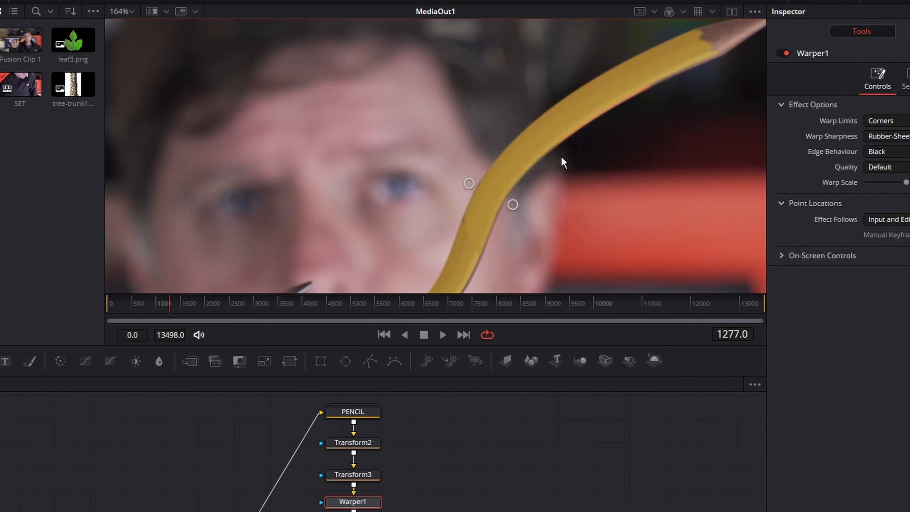
pyautogui.click(578, 202)
pyautogui.click(578, 170)
pyautogui.moveTo(513, 205); pyautogui.dragTo(518, 210)
pyautogui.moveTo(468, 184); pyautogui.dragTo(479, 183)
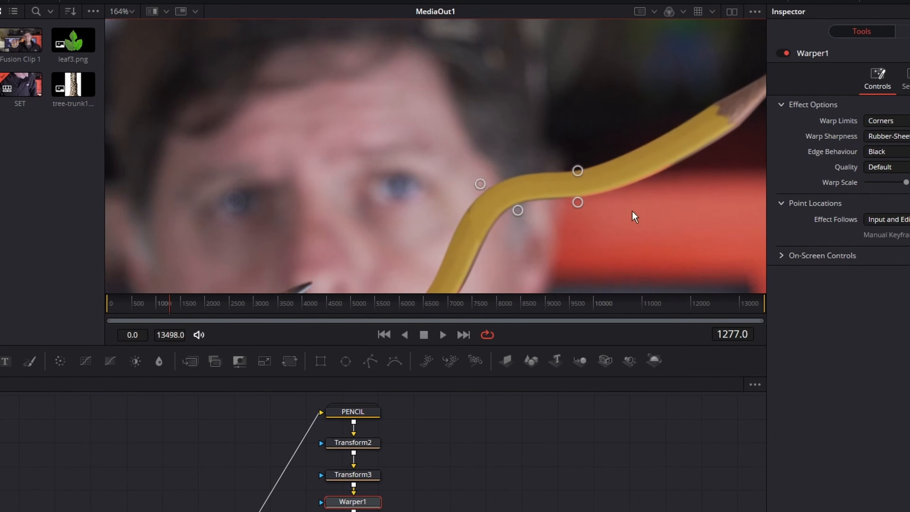
# Curve the end of the pencil upward with more warp points near the tip.
pyautogui.moveTo(634, 215); pyautogui.dragTo(547, 246)
pyautogui.click(573, 137)
pyautogui.moveTo(562, 167)
pyautogui.mouseDown()
pyautogui.moveTo(533, 124)
pyautogui.moveTo(564, 134)
pyautogui.mouseUp()
pyautogui.moveTo(636, 64)
pyautogui.mouseDown()
pyautogui.moveTo(632, 155)
pyautogui.moveTo(579, 104)
pyautogui.moveTo(484, 104)
pyautogui.mouseUp()
# Try shaping the pencil tip with three extra warp points along its edges, and remove them again.
pyautogui.moveTo(522, 155)
pyautogui.mouseDown()
pyautogui.moveTo(547, 151)
pyautogui.moveTo(536, 150)
pyautogui.mouseUp()
pyautogui.click(563, 124)
pyautogui.click(566, 153)
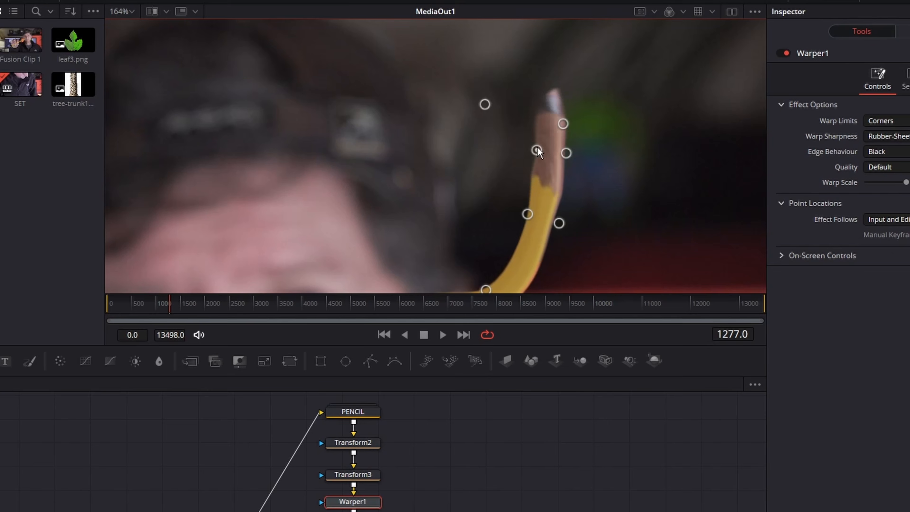
pyautogui.keyDown('alt'); pyautogui.click(537, 149); pyautogui.keyUp('alt')
pyautogui.keyDown('alt'); pyautogui.click(567, 153); pyautogui.keyUp('alt')
pyautogui.keyDown('alt'); pyautogui.click(563, 124); pyautogui.keyUp('alt')
# Move the upper warp point closer above the tip and add points along the tip's inner edge to restore its taper.
pyautogui.moveTo(486, 105)
pyautogui.mouseDown()
pyautogui.moveTo(573, 80)
pyautogui.moveTo(526, 69)
pyautogui.mouseUp()
pyautogui.click(534, 131)
pyautogui.moveTo(534, 130); pyautogui.dragTo(545, 133)
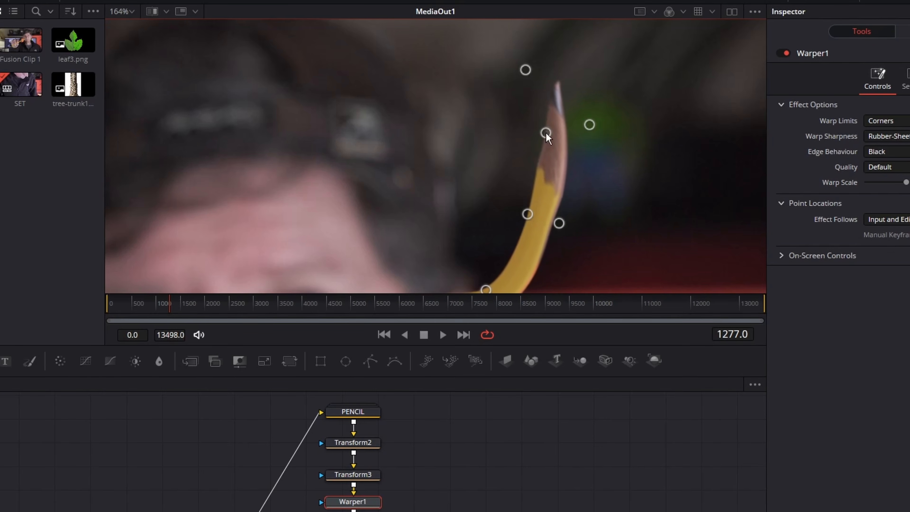
pyautogui.click(540, 172)
pyautogui.moveTo(541, 173); pyautogui.dragTo(537, 179)
pyautogui.scroll(-2, 585, 168)
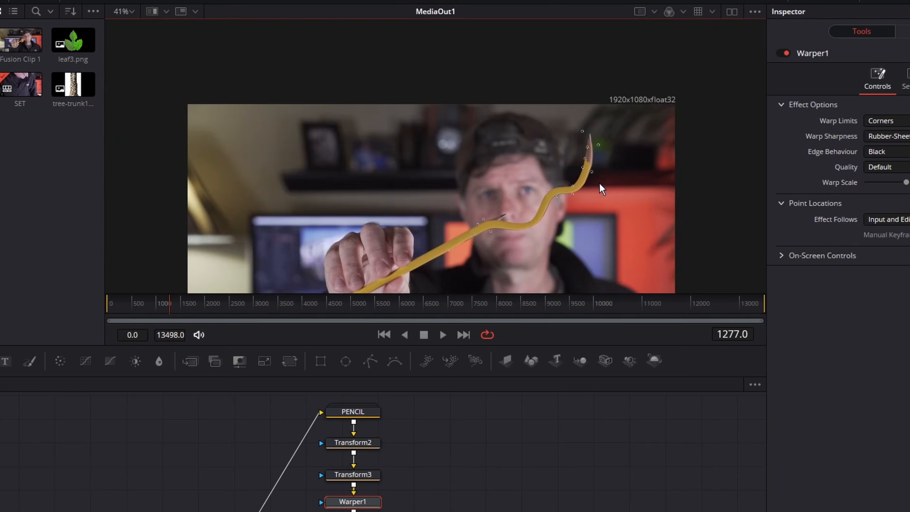
# Adjust the pencil's first hump with warp points, and set Transform2's Center Y to 1.033 to slide the pencil through the warp.
pyautogui.scroll(2, 603, 189)
pyautogui.scroll(2, 476, 165)
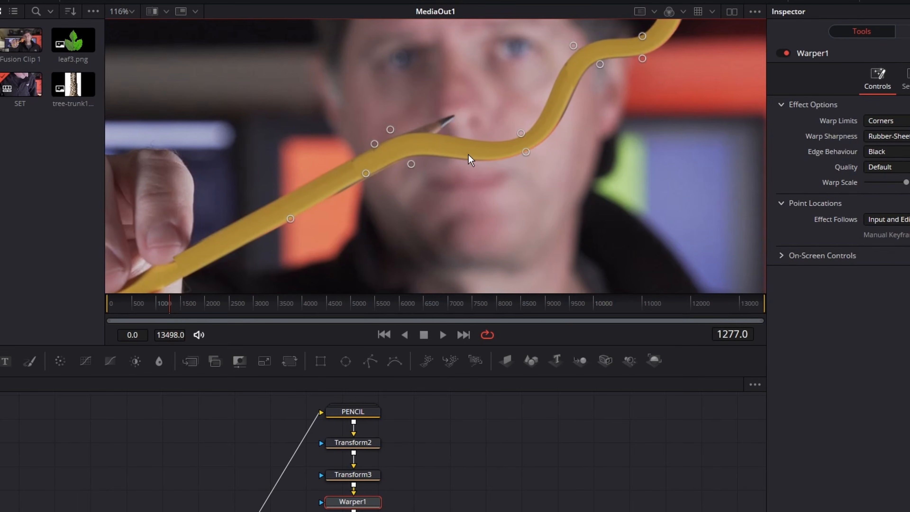
pyautogui.moveTo(455, 144)
pyautogui.mouseDown()
pyautogui.moveTo(458, 117)
pyautogui.moveTo(460, 134)
pyautogui.mouseUp()
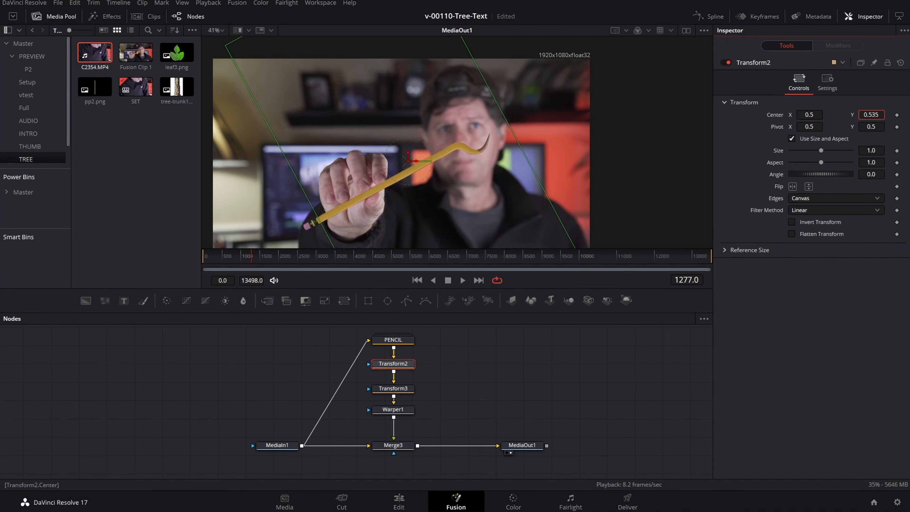
pyautogui.moveTo(871, 114); pyautogui.dragTo(849, 115)
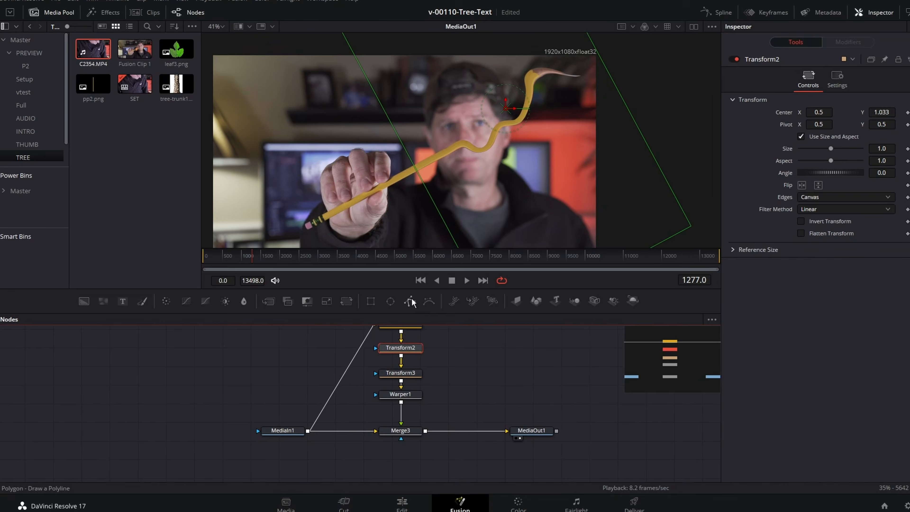
# Add a Polygon mask around the warped end of the pencil, curve its lower-left edge, and connect it to Merge3's mask input.
pyautogui.moveTo(412, 302); pyautogui.dragTo(402, 454)
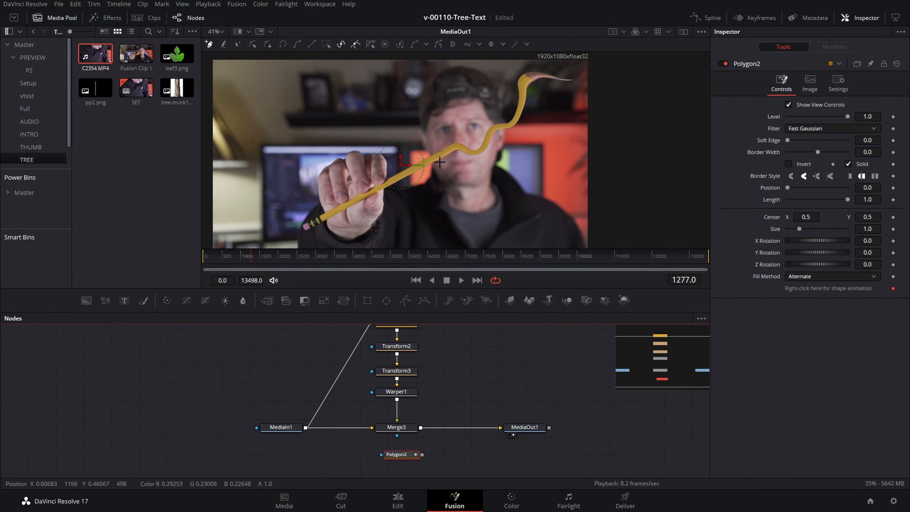
pyautogui.click(422, 125)
pyautogui.click(456, 150)
pyautogui.click(524, 200)
pyautogui.click(620, 139)
pyautogui.click(422, 166)
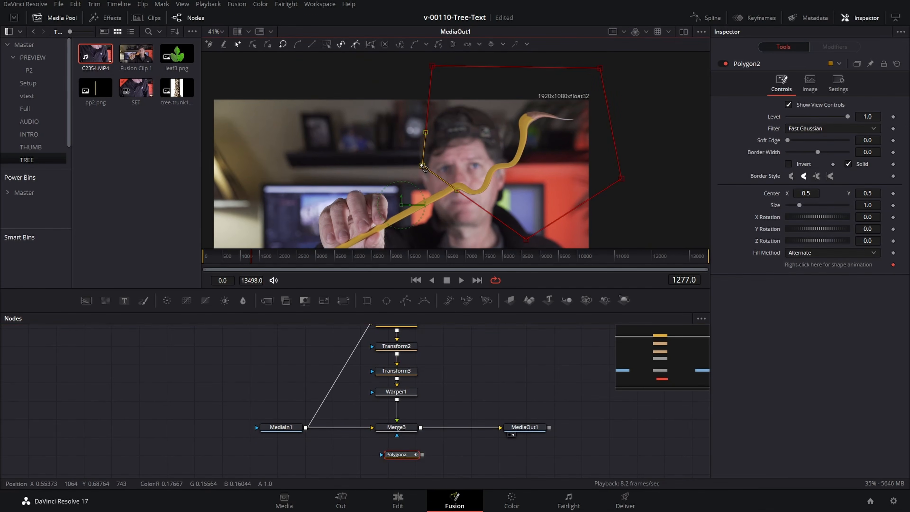
pyautogui.moveTo(455, 192); pyautogui.dragTo(443, 201)
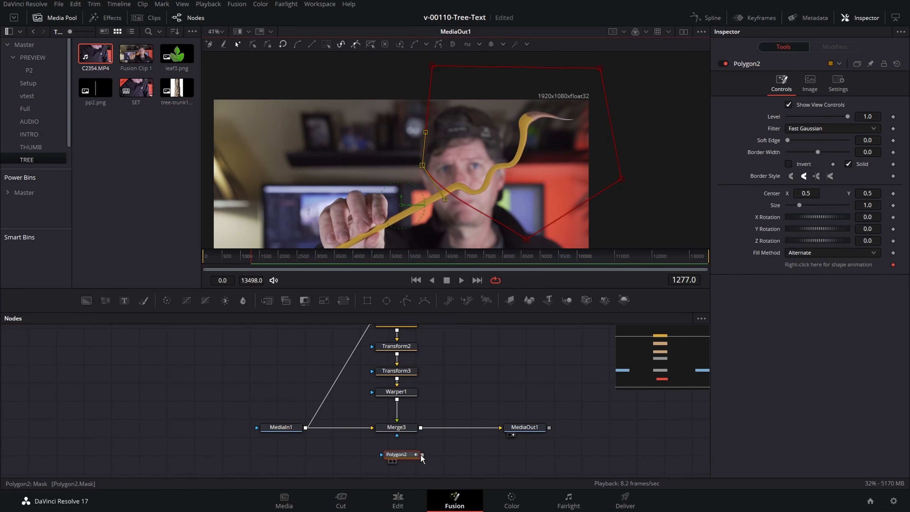
pyautogui.moveTo(423, 455); pyautogui.dragTo(395, 432)
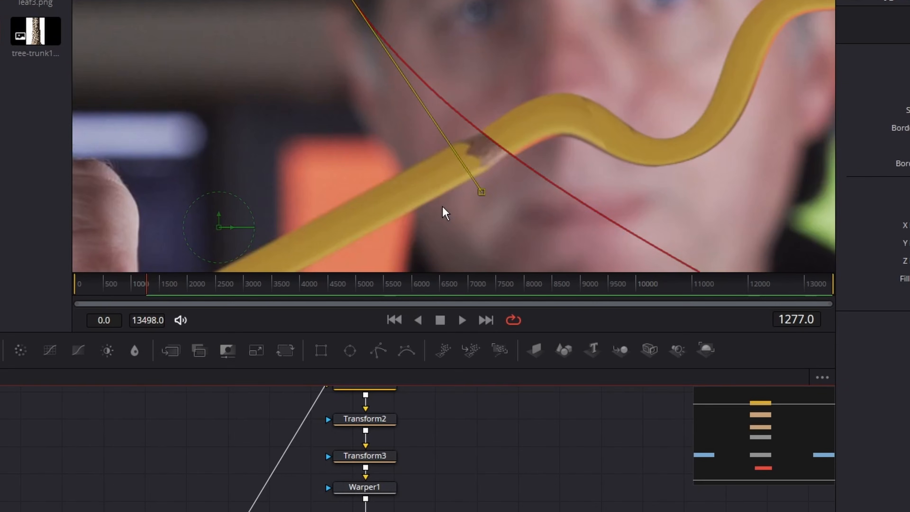
# Pull the mask edge back below the held pencil's tip and increase its soft edge to blend the two pencils.
pyautogui.moveTo(507, 166); pyautogui.dragTo(456, 195)
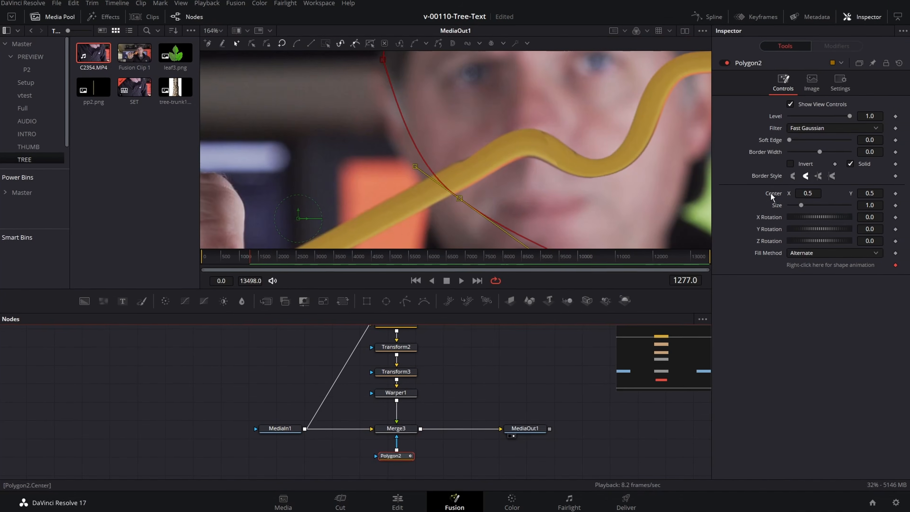
pyautogui.moveTo(790, 141); pyautogui.dragTo(799, 139)
pyautogui.click(524, 427)
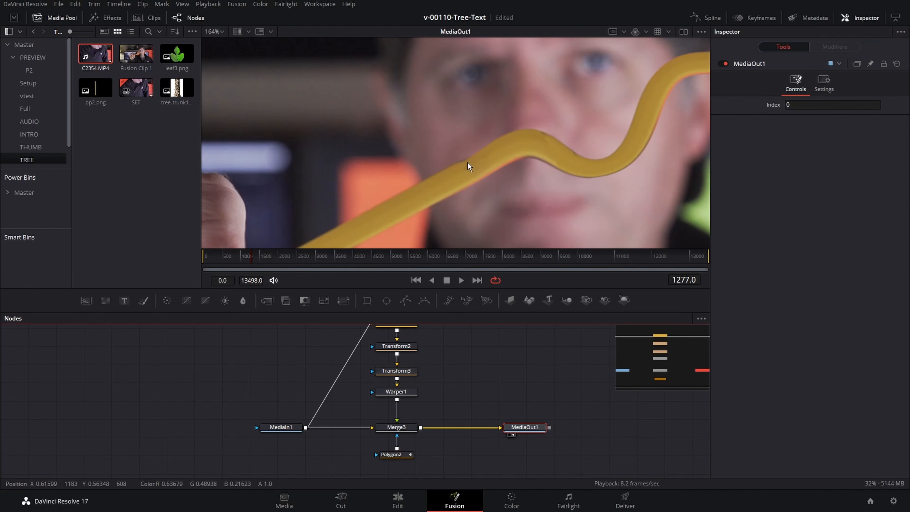
# Review the warp points on the full pencil and lower Transform2's Center Y to slide the pencil back through the warp.
pyautogui.click(397, 392)
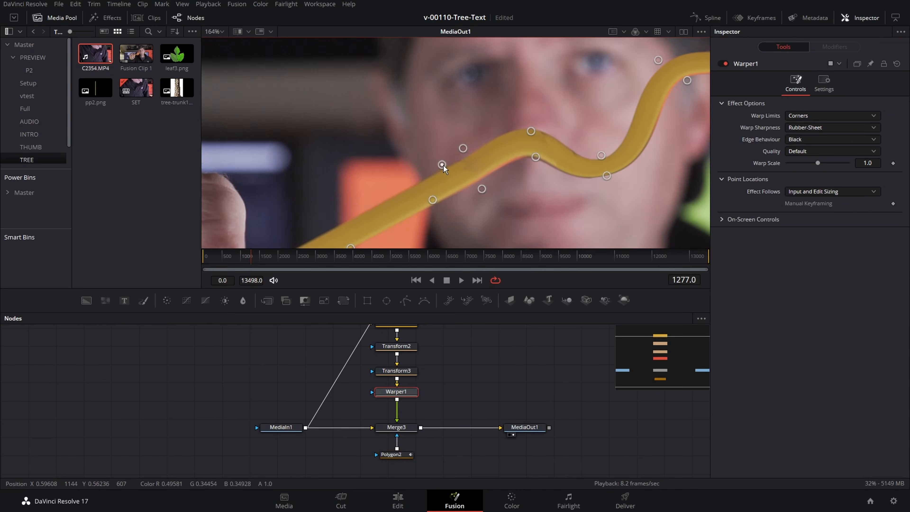
pyautogui.scroll(-4, 500, 151)
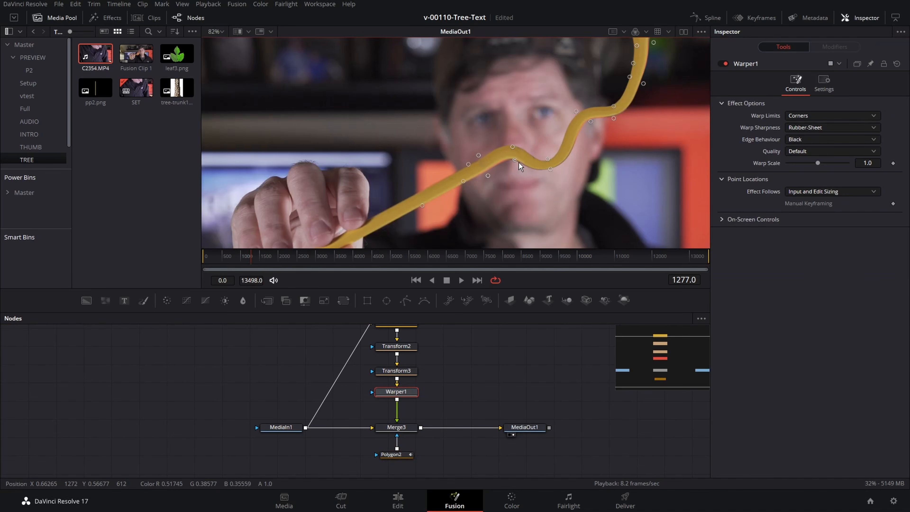
pyautogui.moveTo(521, 168); pyautogui.dragTo(490, 144)
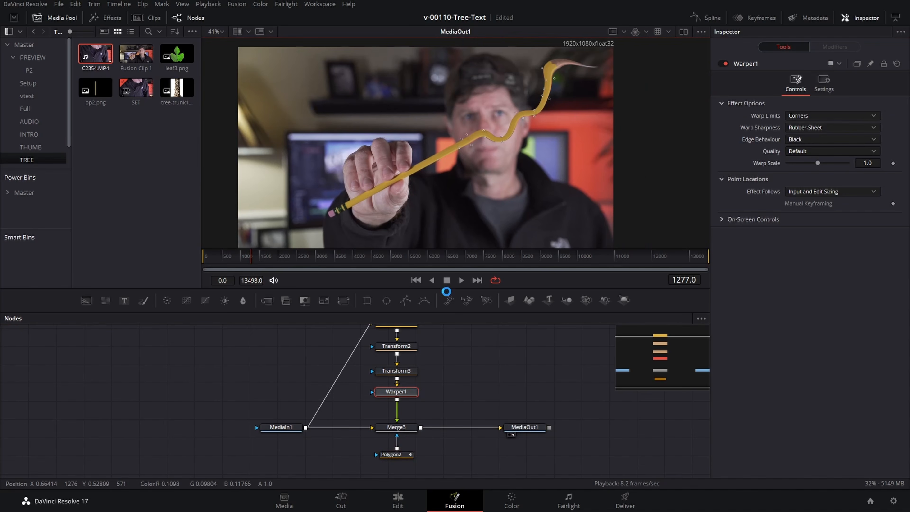
pyautogui.click(401, 349)
pyautogui.moveTo(870, 116)
pyautogui.mouseDown()
pyautogui.moveTo(446, 174)
pyautogui.moveTo(677, 129)
pyautogui.mouseUp()
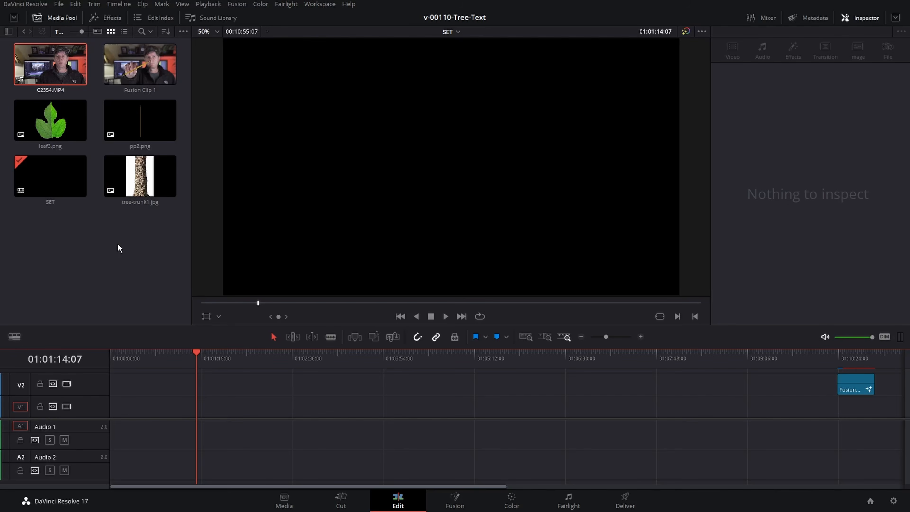
# Add a Fusion Composition to track V1, extend its end to lengthen it, and open it for compositing in Fusion.
pyautogui.click(104, 18)
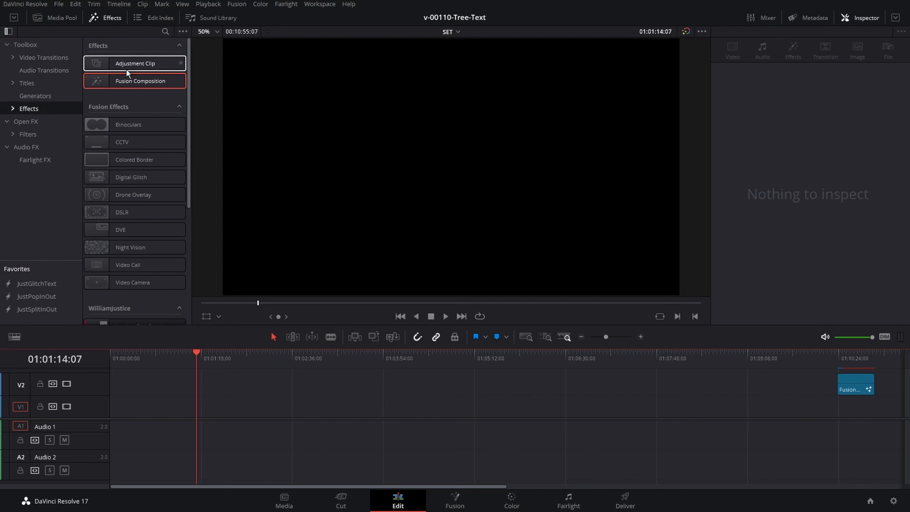
pyautogui.moveTo(127, 72); pyautogui.dragTo(239, 415)
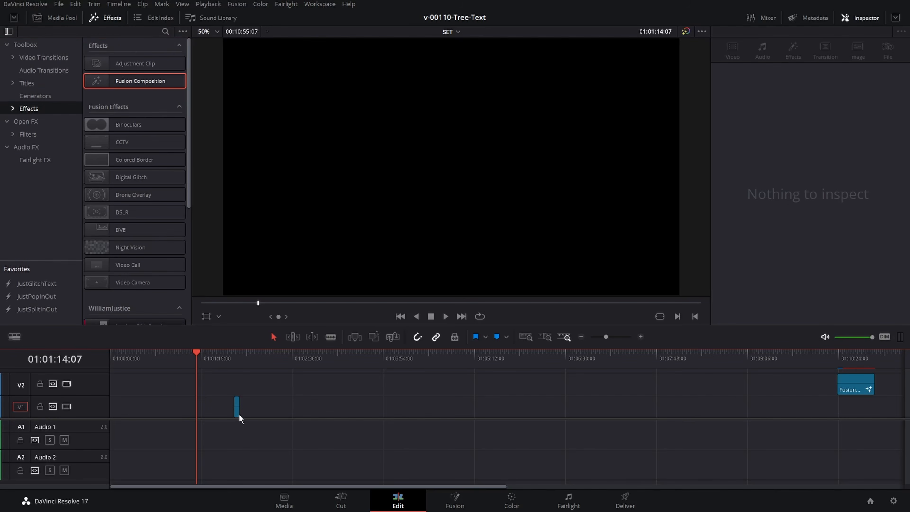
pyautogui.scroll(2, 239, 415)
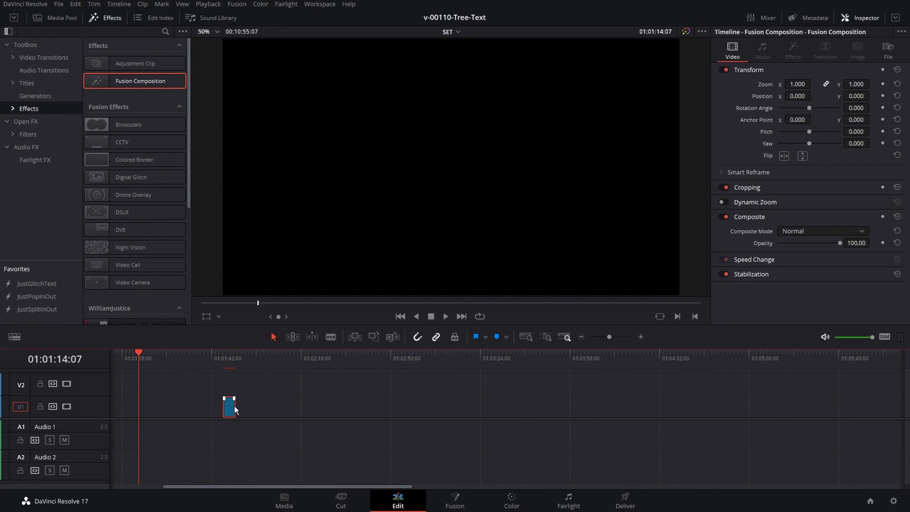
pyautogui.scroll(2, 235, 407)
pyautogui.click(303, 364)
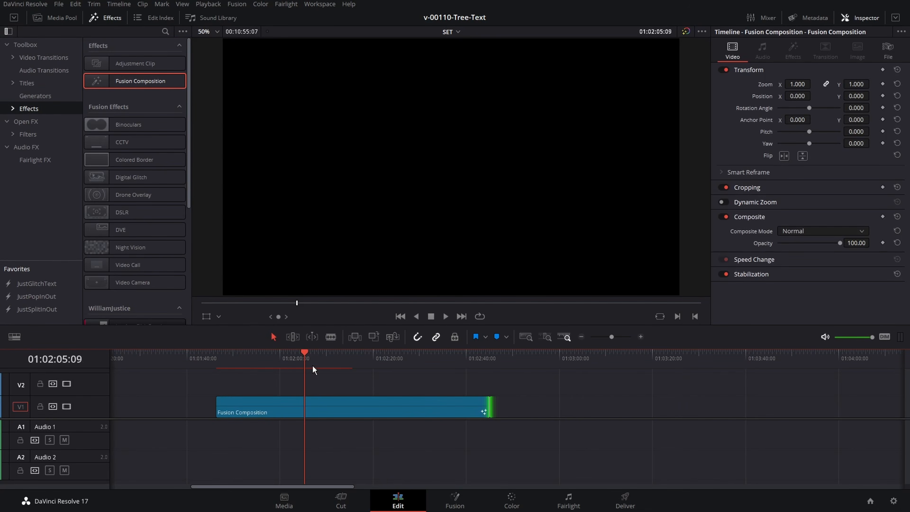
pyautogui.click(458, 504)
# Feed a solid black Background into MediaOut1, merge tree-trunk1.jpg over it, and space out the nodes.
pyautogui.moveTo(88, 303); pyautogui.dragTo(583, 412)
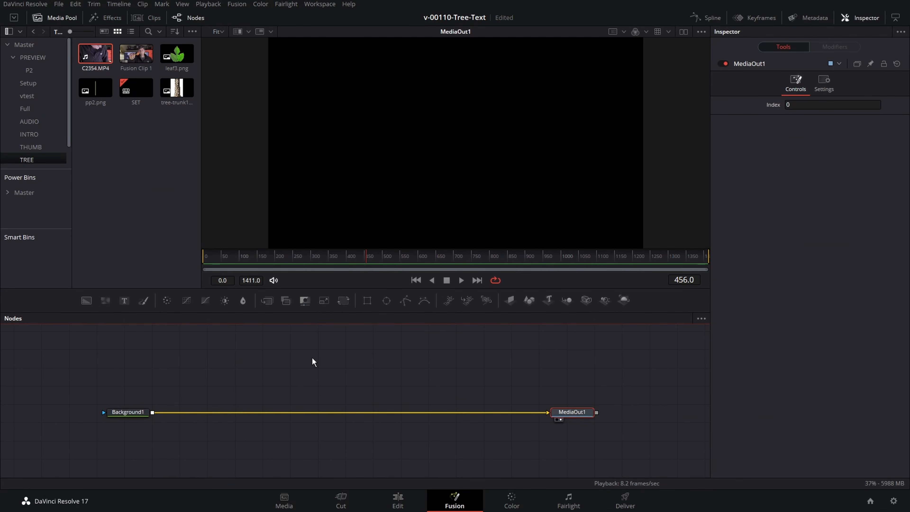
pyautogui.click(126, 413)
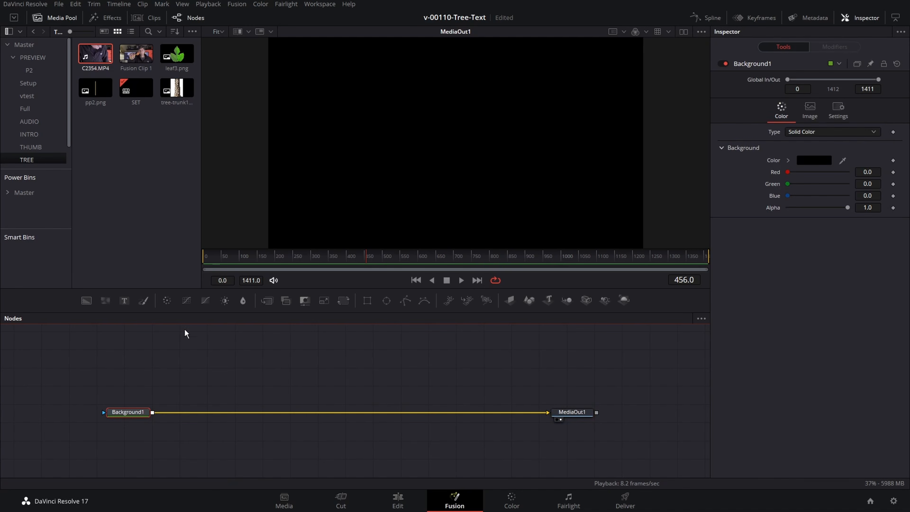
pyautogui.moveTo(174, 89); pyautogui.dragTo(224, 350)
pyautogui.moveTo(270, 390); pyautogui.dragTo(185, 446)
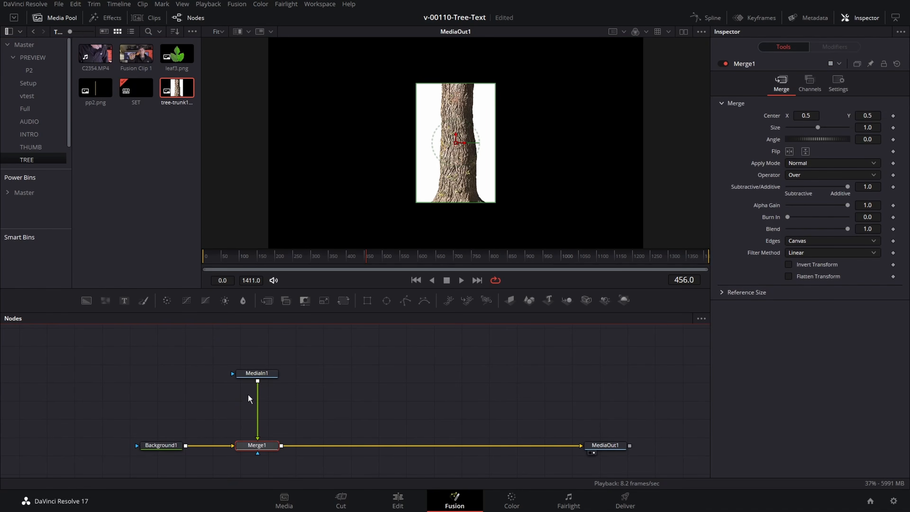
pyautogui.moveTo(256, 373); pyautogui.dragTo(257, 355)
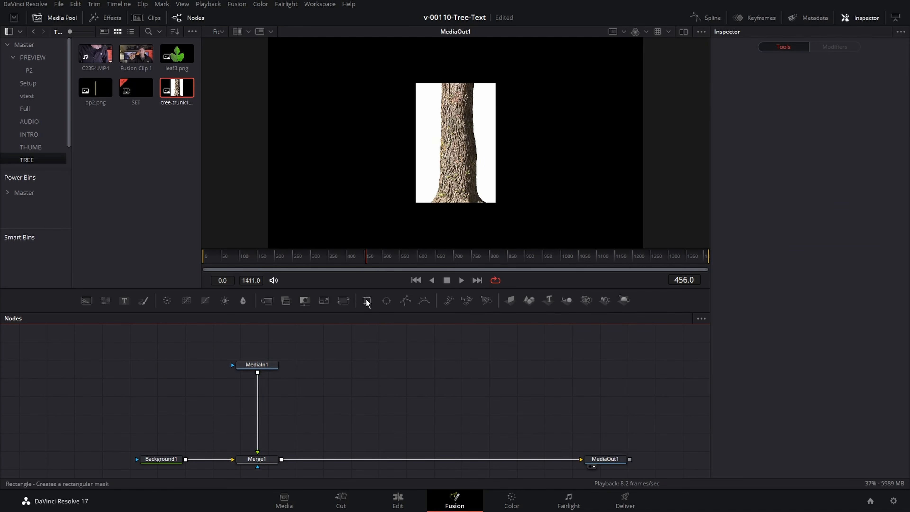
# Mask the tree trunk image with a Rectangle of about 0.37 width and 0.99 height to crop out its white sides.
pyautogui.moveTo(367, 303); pyautogui.dragTo(239, 367)
pyautogui.moveTo(177, 368); pyautogui.dragTo(185, 365)
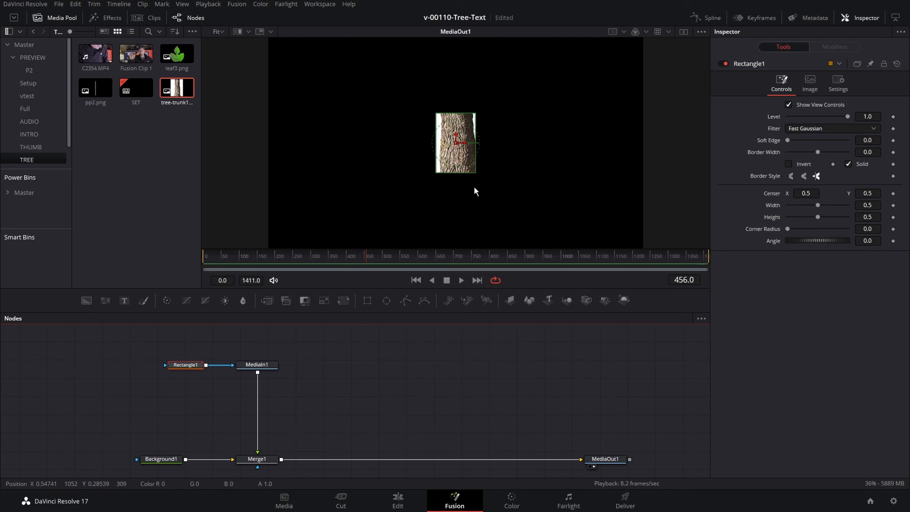
pyautogui.moveTo(455, 173); pyautogui.dragTo(457, 204)
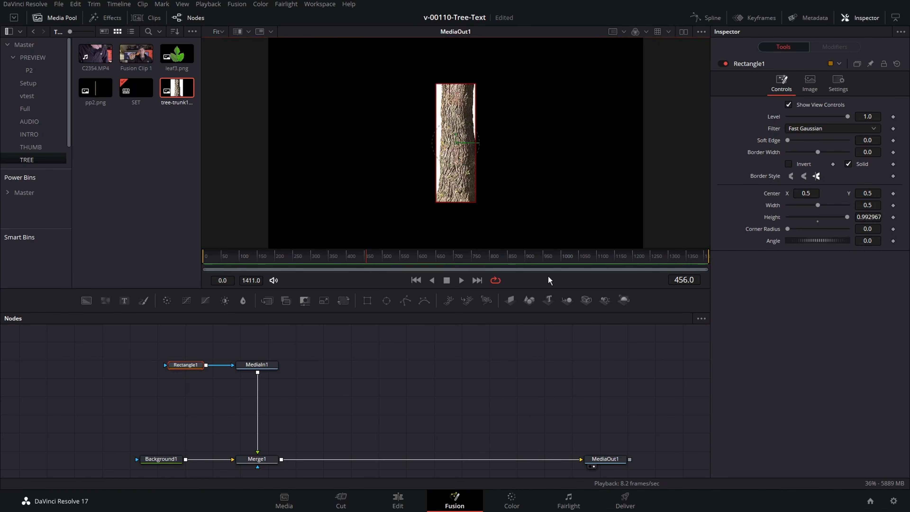
pyautogui.moveTo(476, 174); pyautogui.dragTo(471, 178)
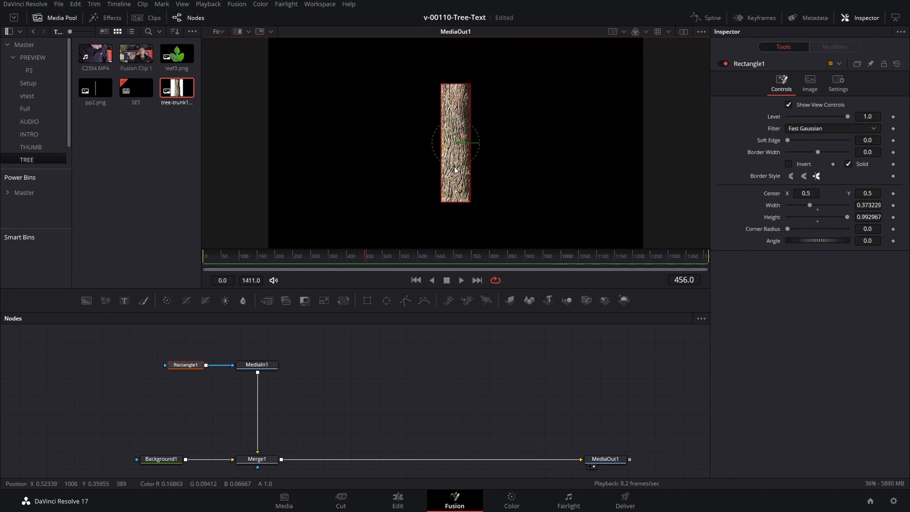
pyautogui.scroll(2, 447, 160)
pyautogui.scroll(-2, 447, 161)
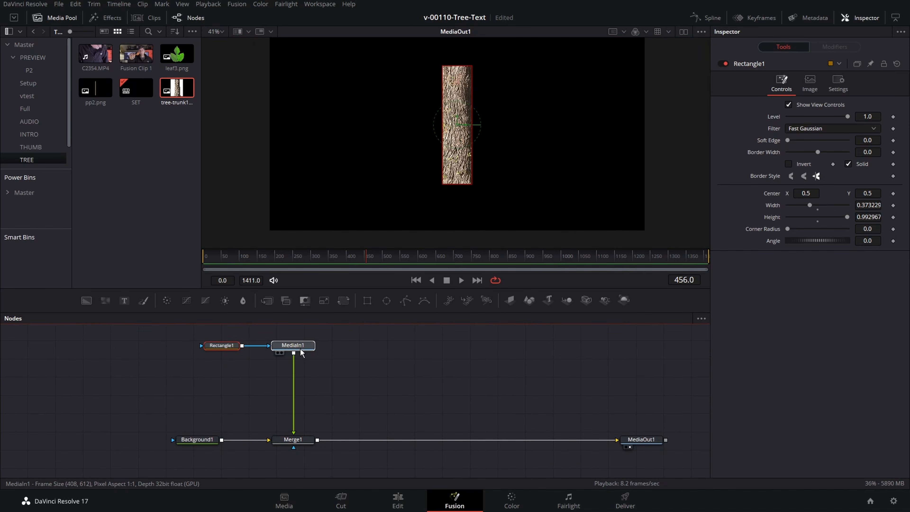
# Add a Merge node after MediaIn1 and connect the trunk image to both its background and foreground inputs.
pyautogui.click(302, 350)
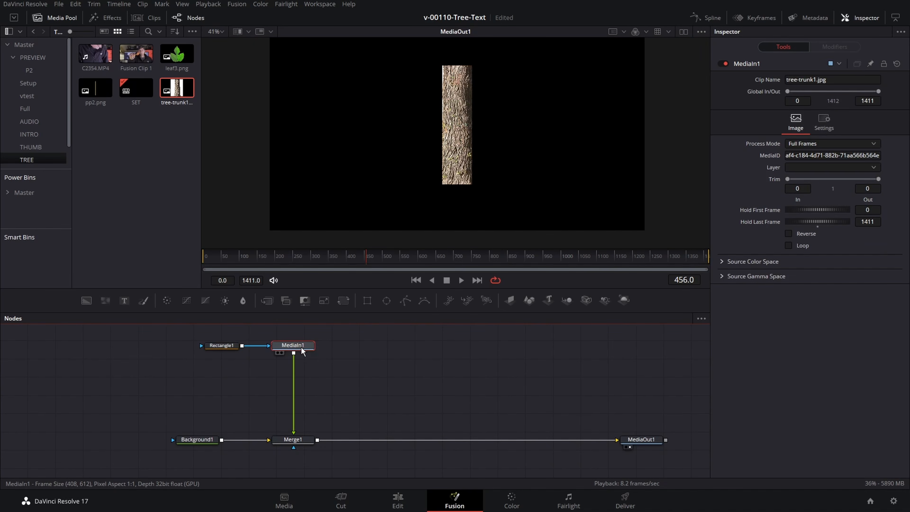
pyautogui.click(267, 301)
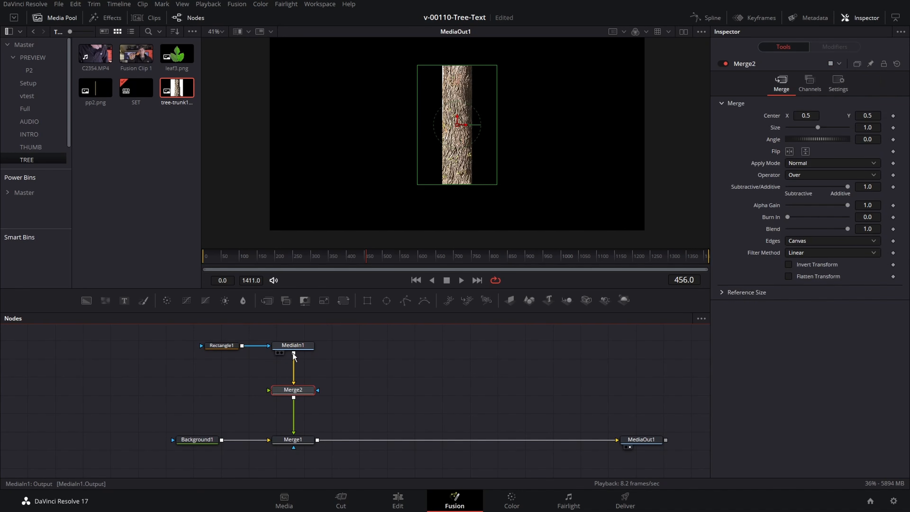
pyautogui.moveTo(293, 354); pyautogui.dragTo(276, 390)
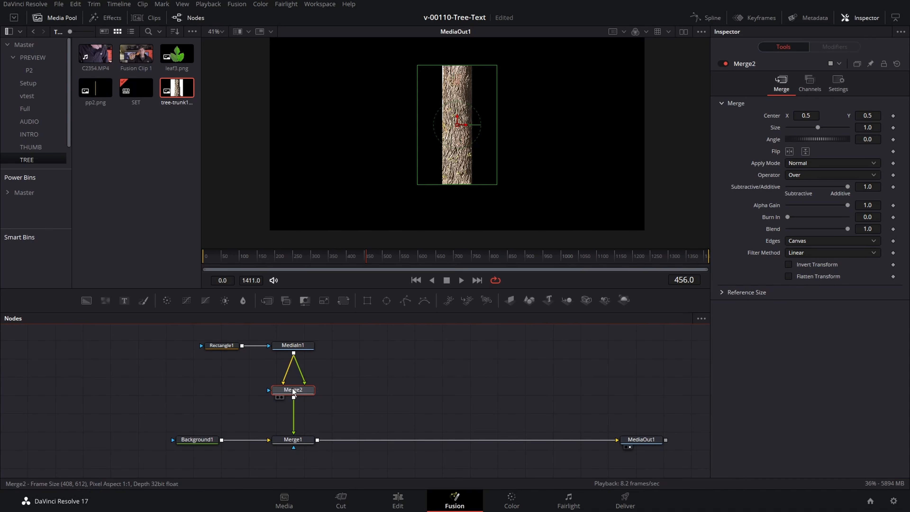
# Flip Merge2's trunk copy vertically and lower its Center Y to -0.484 so it continues seamlessly below the original trunk.
pyautogui.moveTo(867, 115); pyautogui.dragTo(432, 178)
pyautogui.scroll(5, 606, 156)
pyautogui.moveTo(598, 159); pyautogui.dragTo(755, 139)
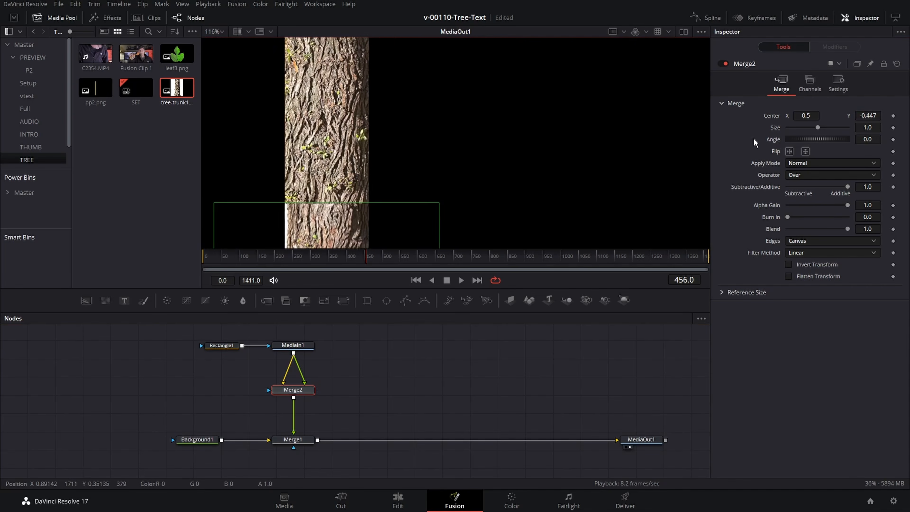
pyautogui.moveTo(868, 116)
pyautogui.mouseDown()
pyautogui.moveTo(839, 117)
pyautogui.moveTo(874, 115)
pyautogui.mouseUp()
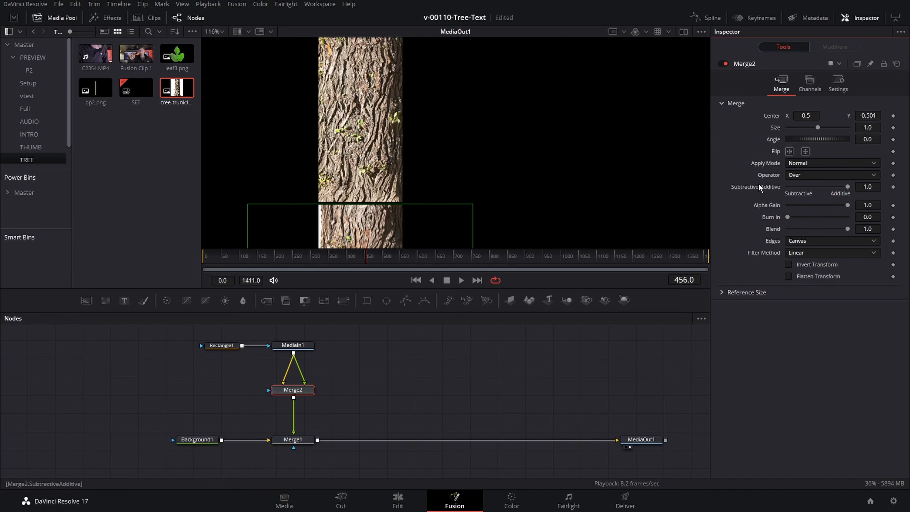
pyautogui.click(805, 152)
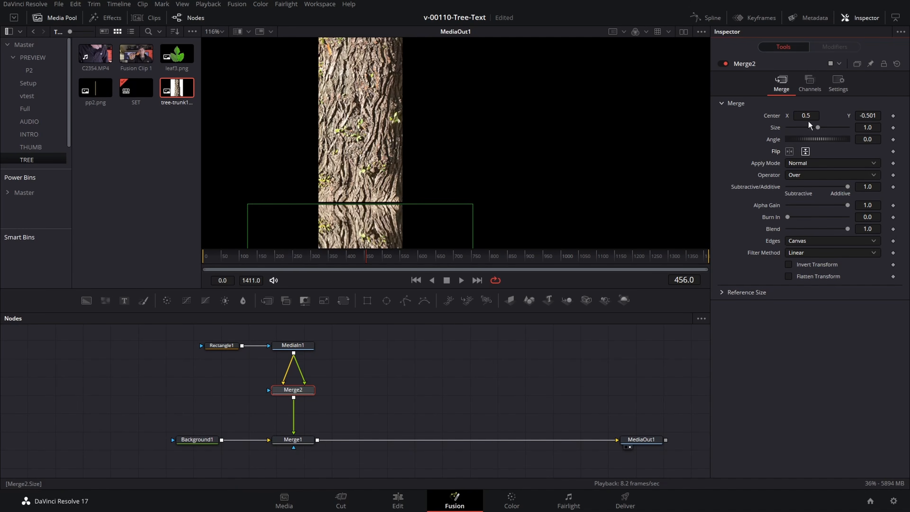
pyautogui.moveTo(367, 204); pyautogui.dragTo(367, 198)
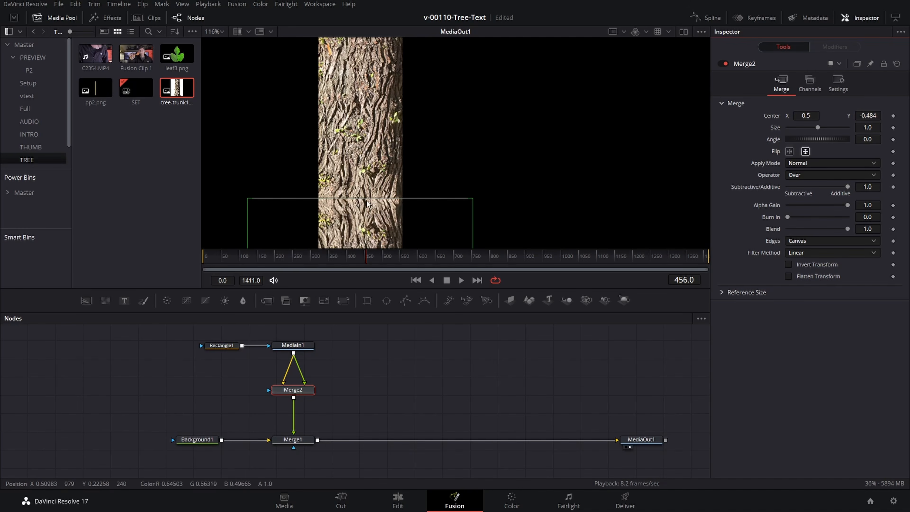
# Move the trunk nodes up, add Merge3 after Merge2, and connect MediaIn1 to its foreground input.
pyautogui.scroll(-2, 448, 395)
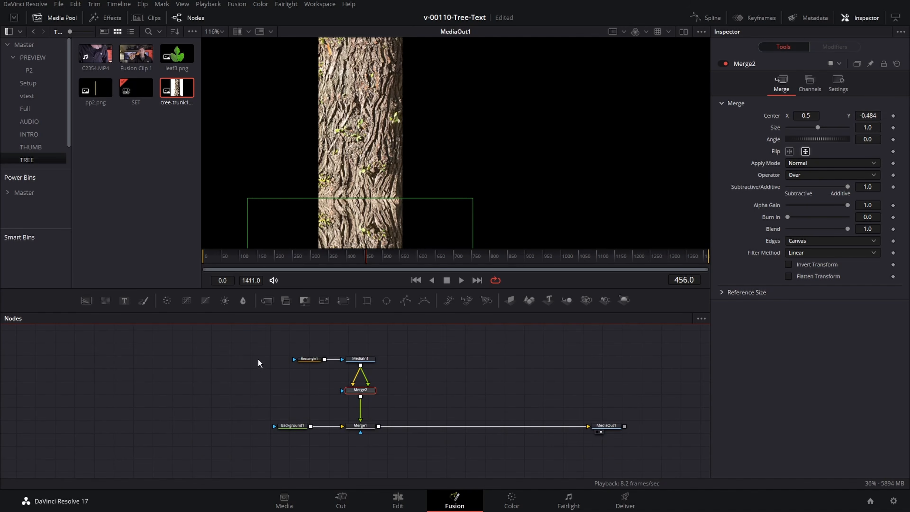
pyautogui.moveTo(255, 344); pyautogui.dragTo(370, 363)
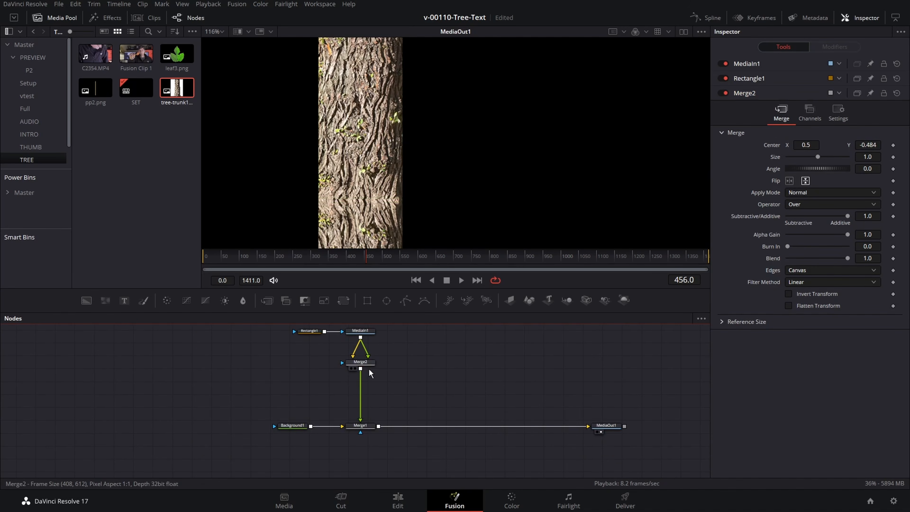
pyautogui.click(363, 364)
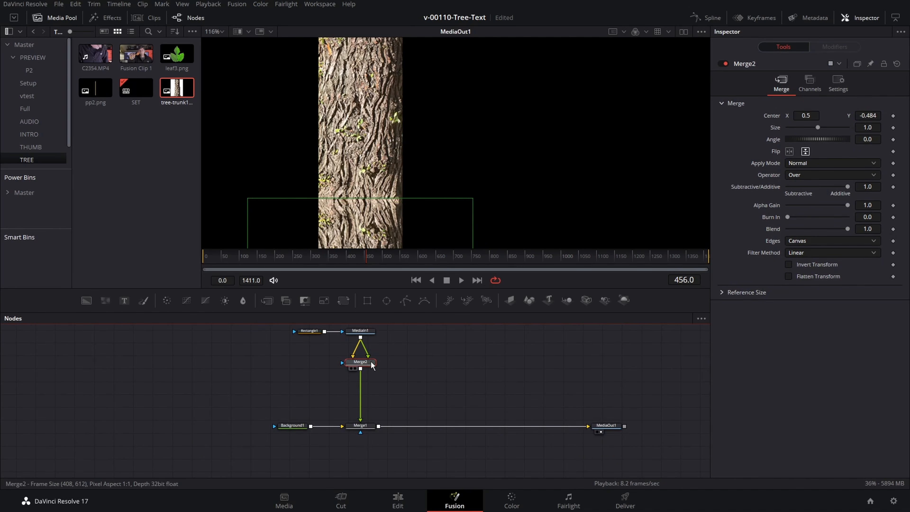
pyautogui.click(267, 301)
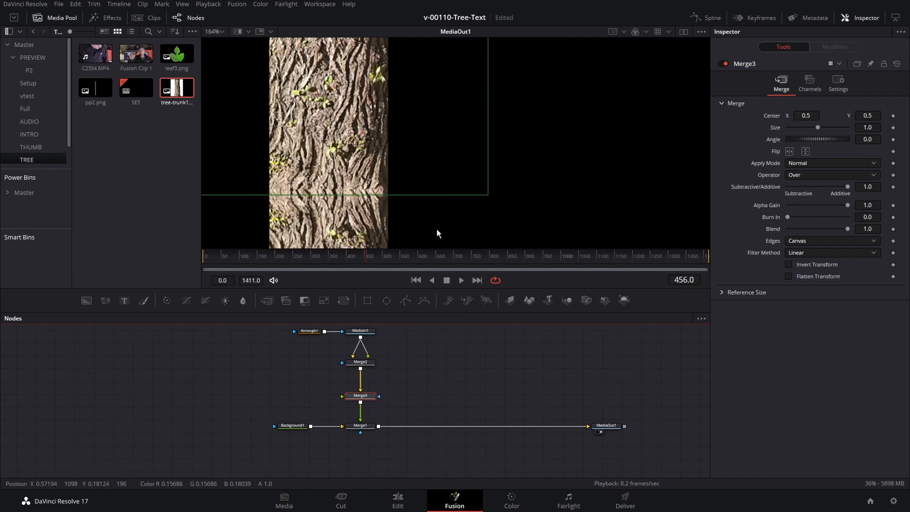
pyautogui.scroll(2, 437, 224)
pyautogui.moveTo(361, 337); pyautogui.dragTo(389, 363)
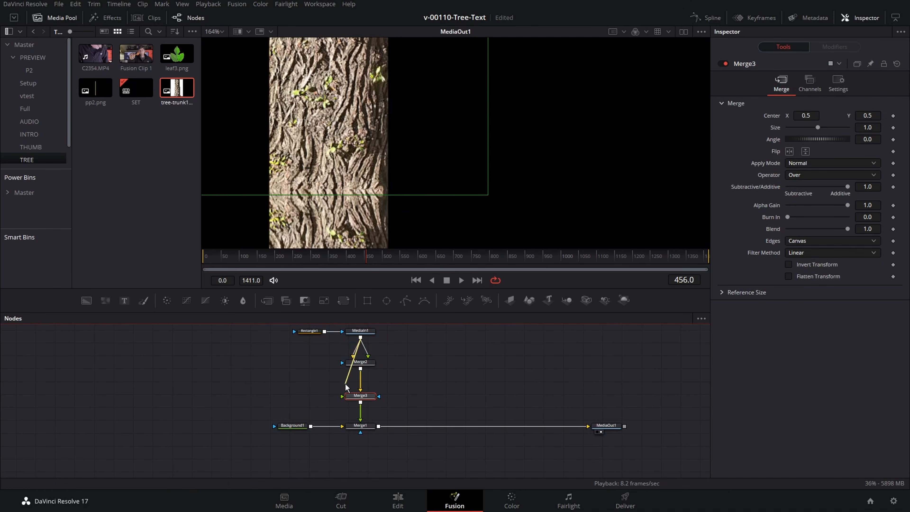
pyautogui.moveTo(346, 387); pyautogui.dragTo(343, 397)
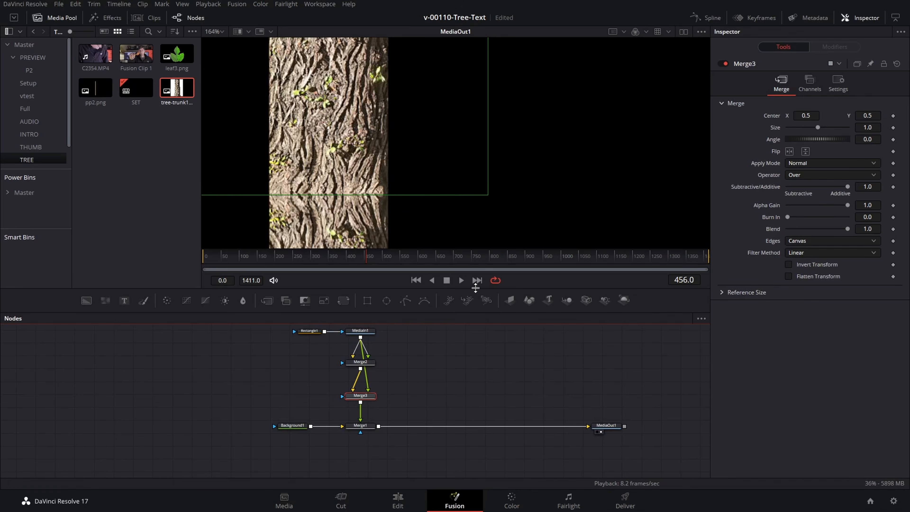
# Flip Merge3's trunk copy vertically and raise its Center Y to 1.479 to extend the trunk upward.
pyautogui.scroll(-5, 506, 187)
pyautogui.moveTo(497, 182); pyautogui.dragTo(443, 228)
pyautogui.click(364, 382)
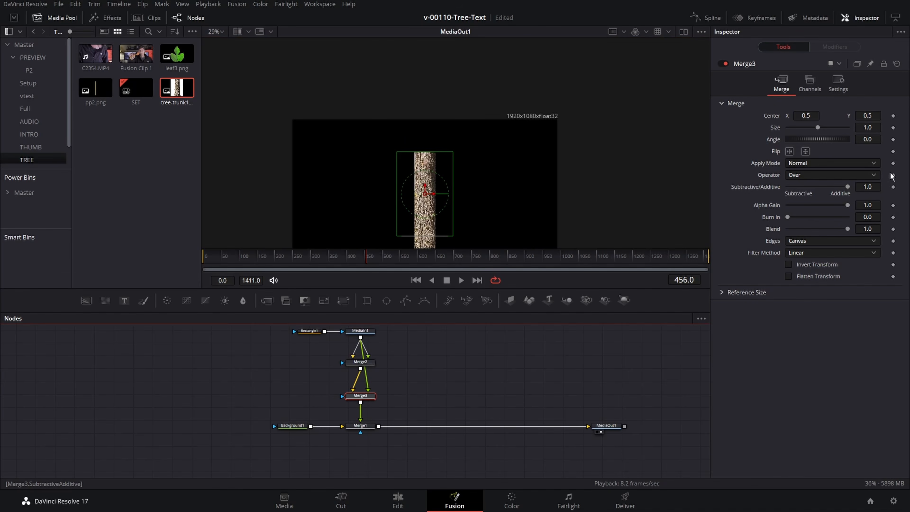
pyautogui.moveTo(866, 116); pyautogui.dragTo(909, 116)
pyautogui.moveTo(867, 115); pyautogui.dragTo(856, 115)
pyautogui.scroll(5, 484, 193)
pyautogui.moveTo(413, 105); pyautogui.dragTo(494, 177)
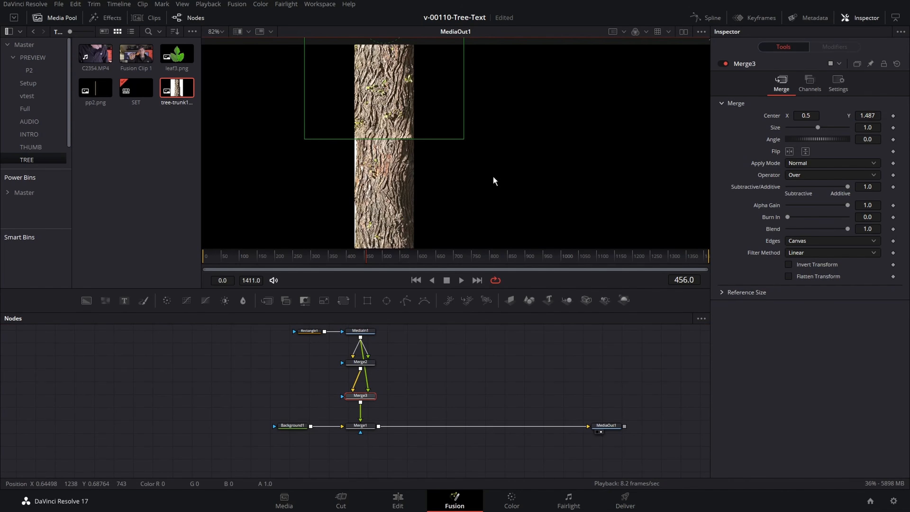
pyautogui.click(806, 152)
pyautogui.moveTo(874, 116); pyautogui.dragTo(870, 115)
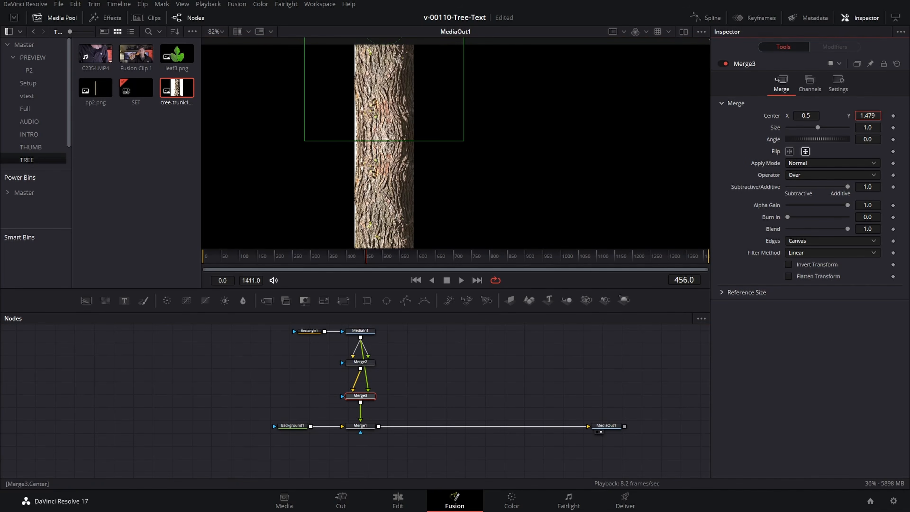
pyautogui.scroll(-4, 400, 142)
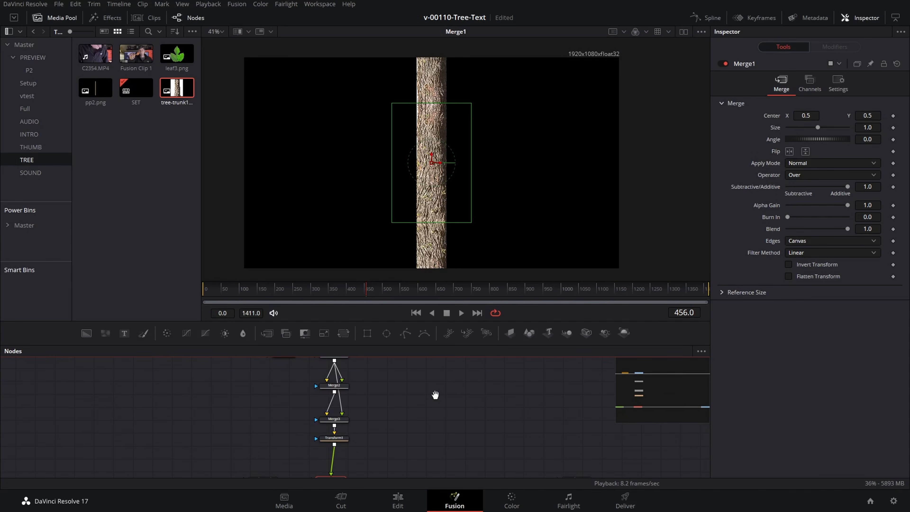
# Lower Transform1's Center Y to slide the extended trunk down until its upper end shows inside the frame.
pyautogui.scroll(2, 397, 382)
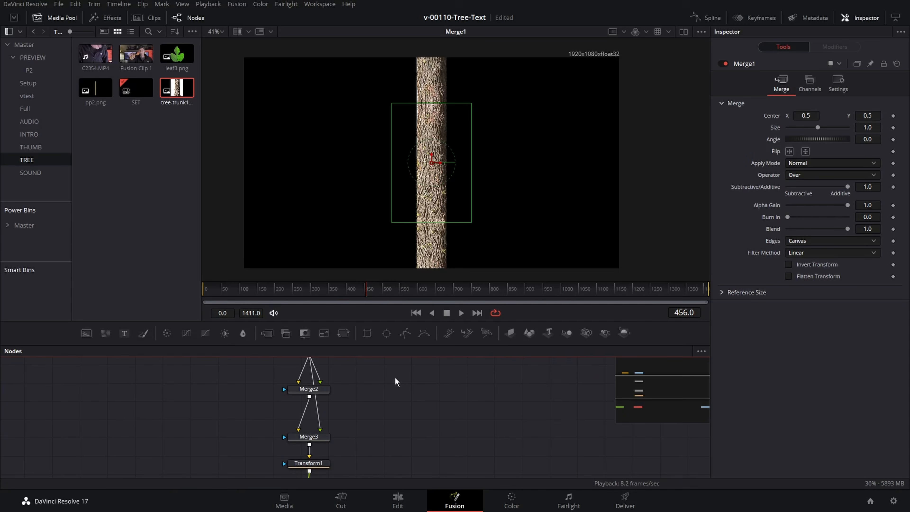
pyautogui.scroll(2, 348, 426)
pyautogui.moveTo(378, 408); pyautogui.dragTo(412, 354)
pyautogui.scroll(-2, 378, 411)
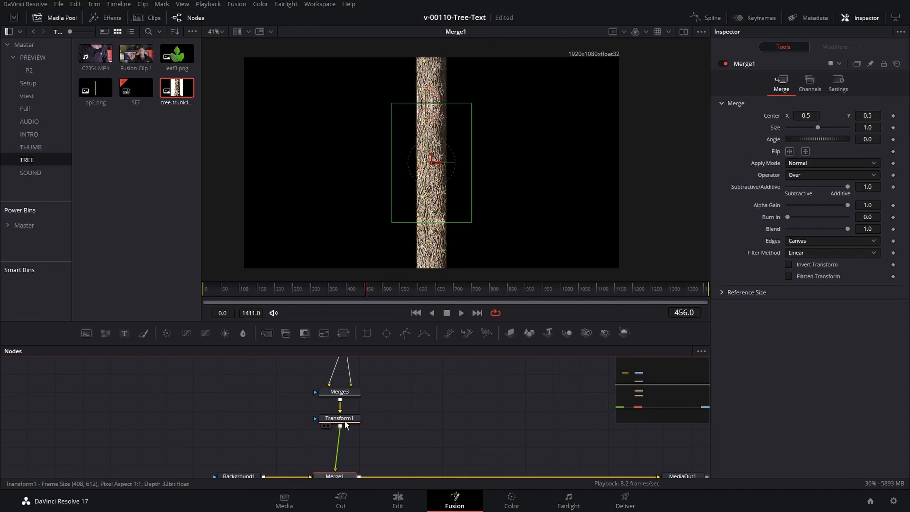
pyautogui.click(340, 419)
pyautogui.moveTo(870, 115); pyautogui.dragTo(554, 135)
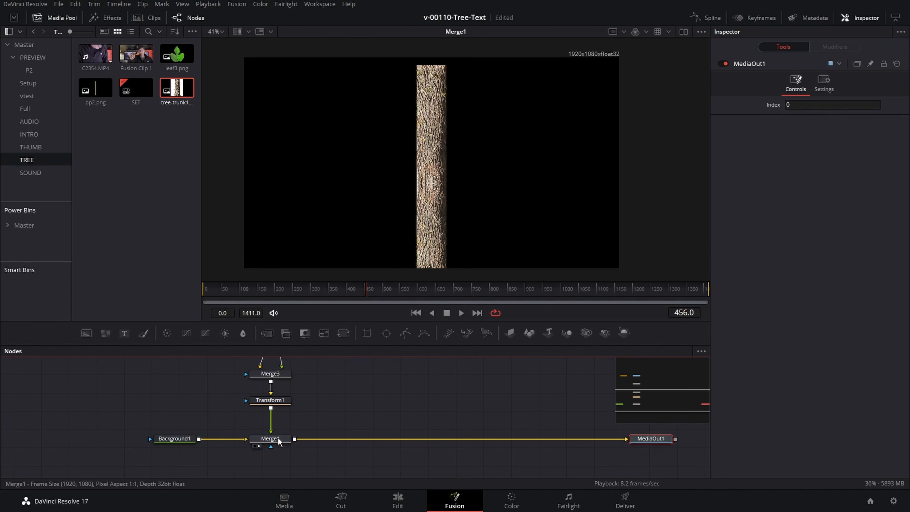
# Insert a Warper node between Merge1 and MediaOut1.
pyautogui.click(280, 439)
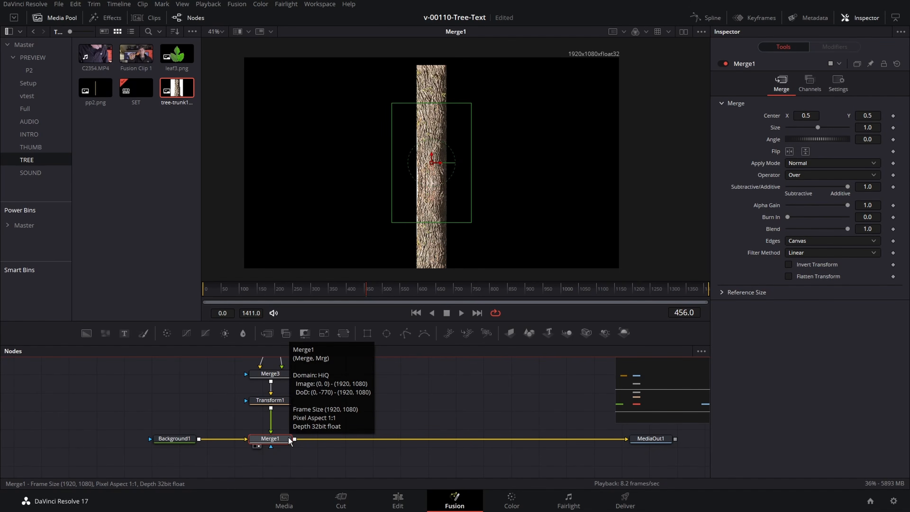
pyautogui.hotkey('shift', 'space')
pyautogui.write('warp')
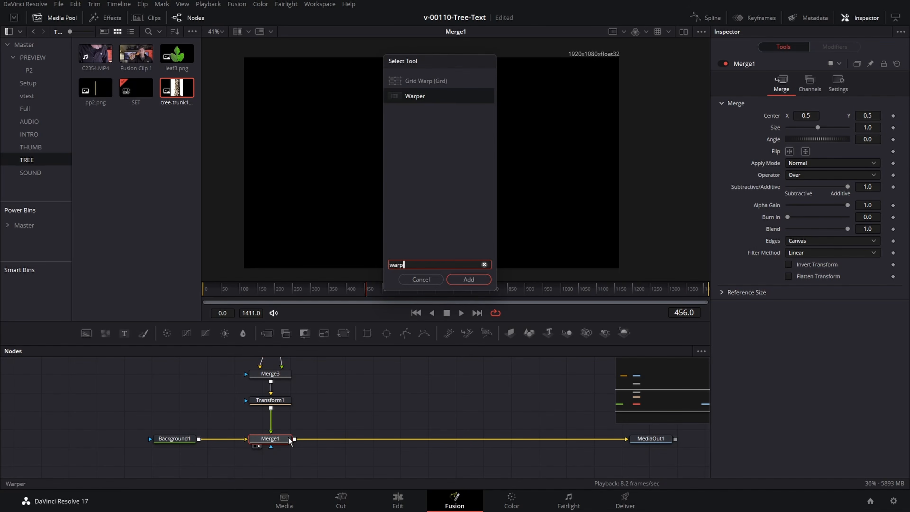
pyautogui.press('Return')
pyautogui.scroll(2, 414, 220)
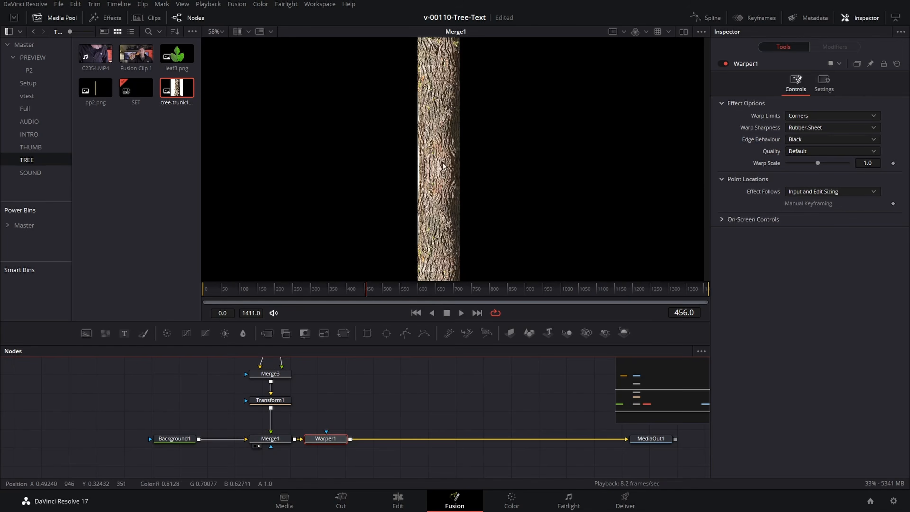
# View Warper1's output and warp the trunk's upper end inward from both sides so it tapers to a point.
pyautogui.moveTo(429, 160); pyautogui.dragTo(413, 254)
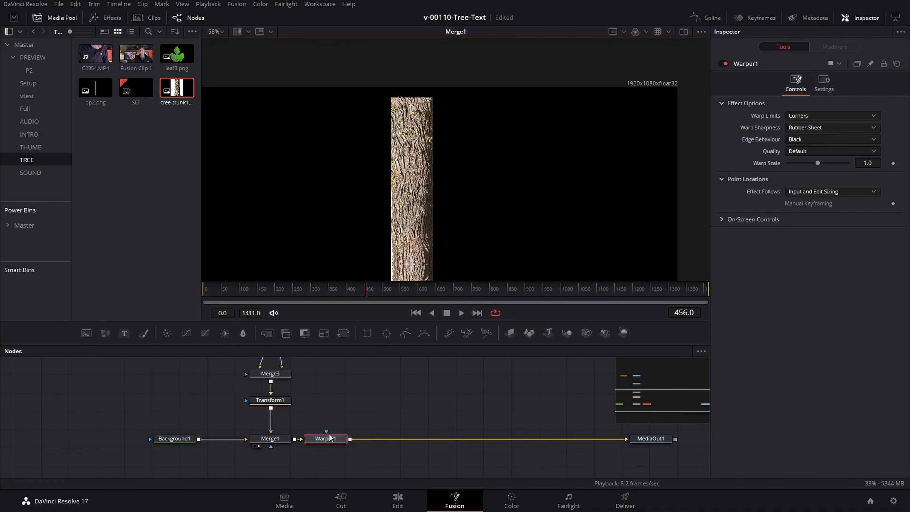
pyautogui.moveTo(330, 438); pyautogui.dragTo(399, 141)
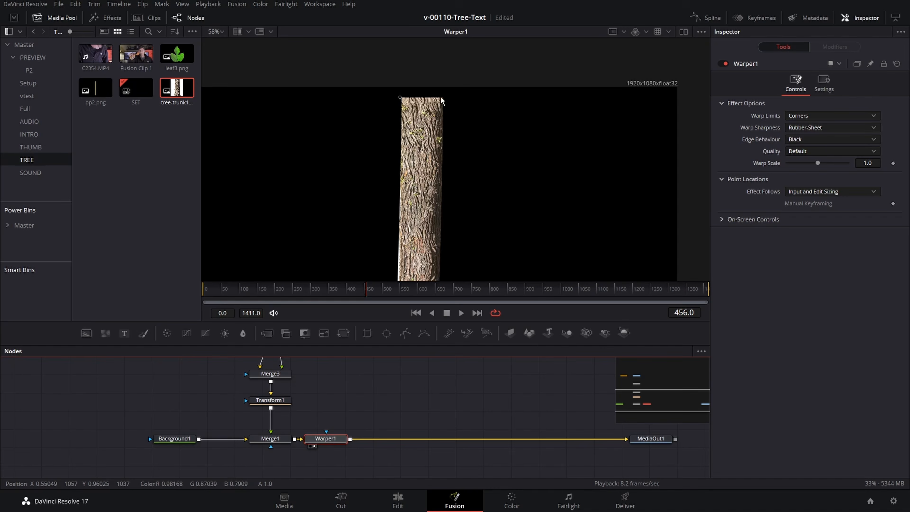
pyautogui.moveTo(441, 101); pyautogui.dragTo(406, 99)
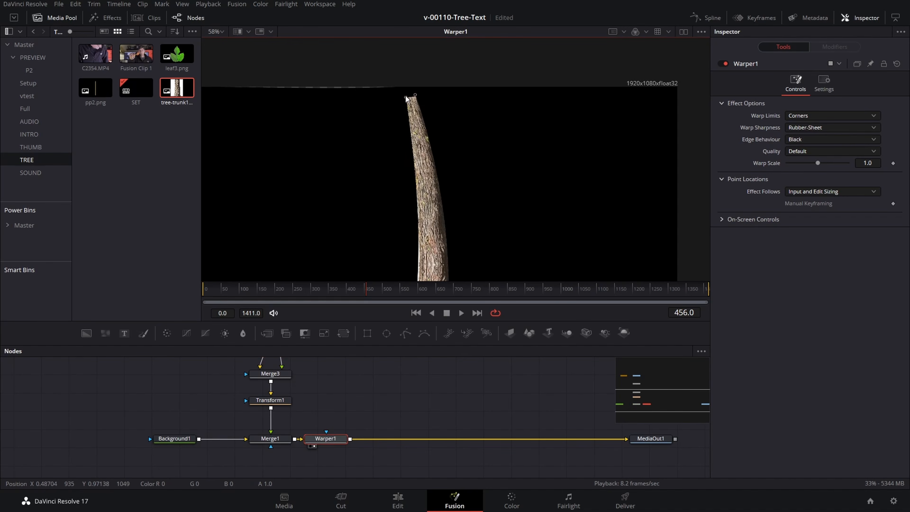
pyautogui.moveTo(410, 172); pyautogui.dragTo(397, 179)
pyautogui.click(421, 132)
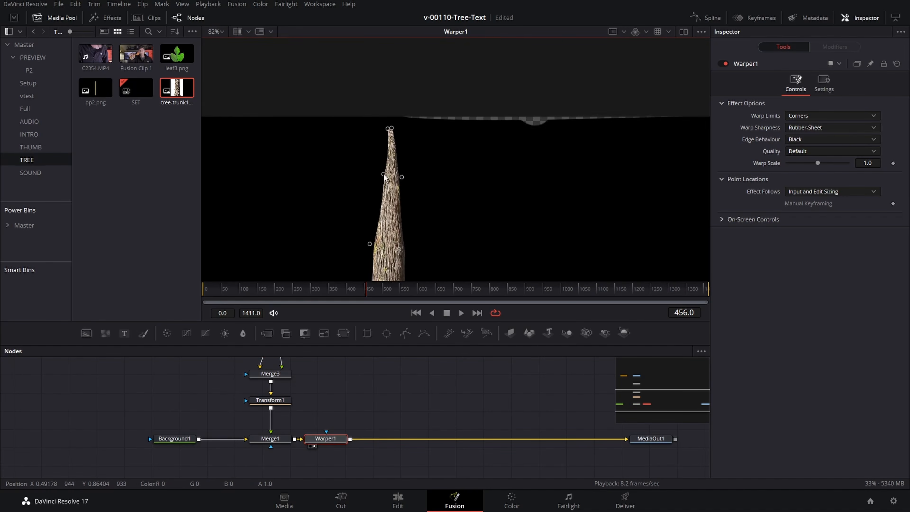
pyautogui.scroll(-2, 384, 177)
# Set Background1's Alpha to 0 so the trunk sits on a transparent background.
pyautogui.click(174, 438)
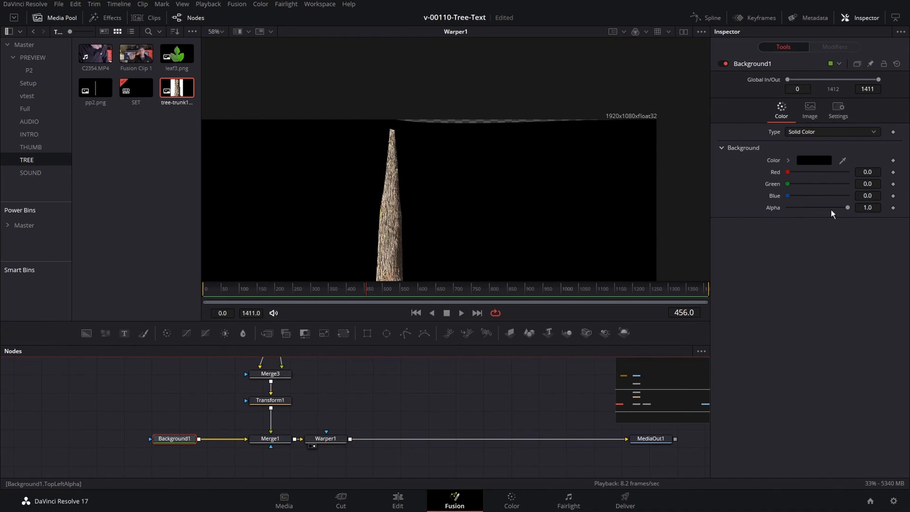
pyautogui.moveTo(848, 208); pyautogui.dragTo(787, 207)
pyautogui.scroll(2, 483, 133)
pyautogui.scroll(-3, 486, 136)
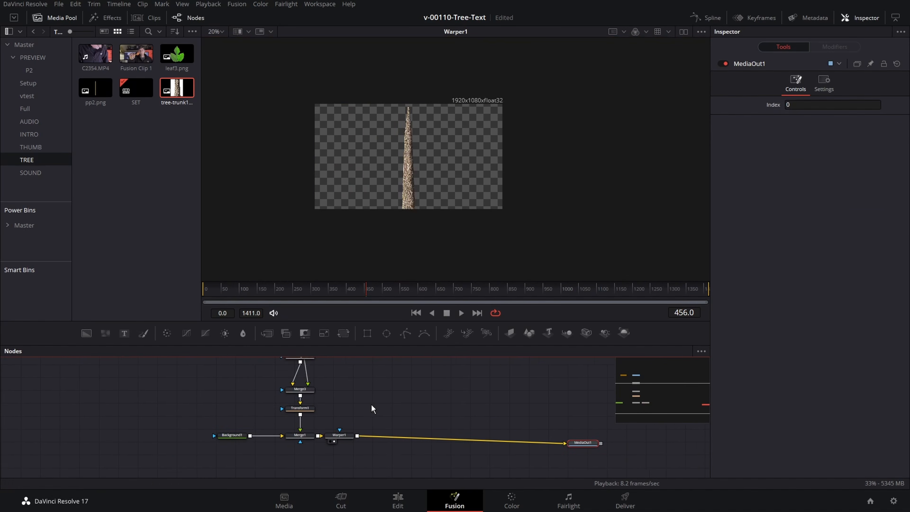
# Group all trunk nodes except MediaOut1 and rename the group BRANCH.
pyautogui.moveTo(382, 416); pyautogui.dragTo(385, 424)
pyautogui.scroll(-2, 362, 387)
pyautogui.moveTo(385, 384); pyautogui.dragTo(378, 411)
pyautogui.moveTo(256, 370); pyautogui.dragTo(357, 469)
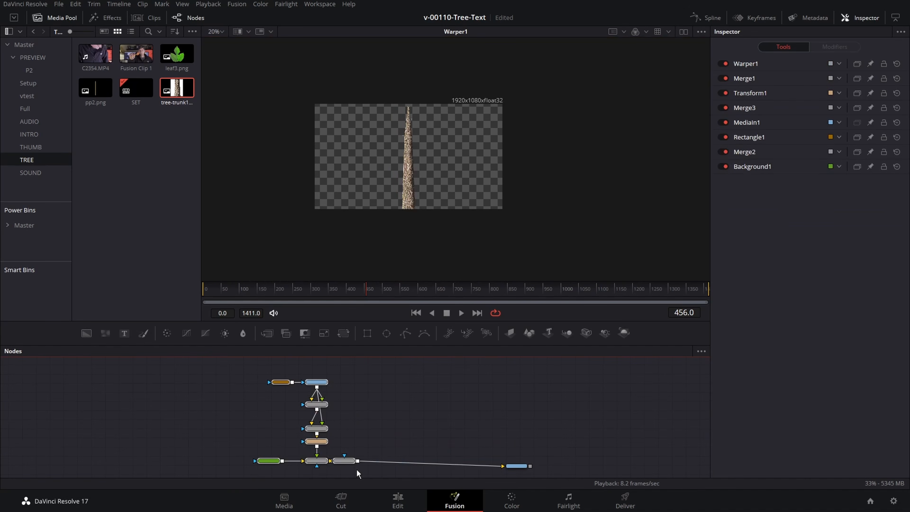
pyautogui.hotkey('ctrl', 'g')
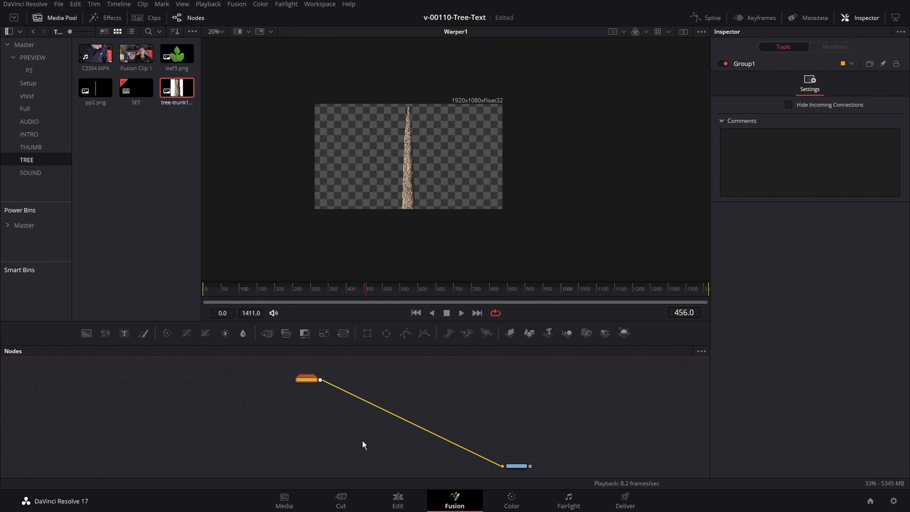
pyautogui.press('F2')
pyautogui.write('BRANCH')
pyautogui.press('Return')
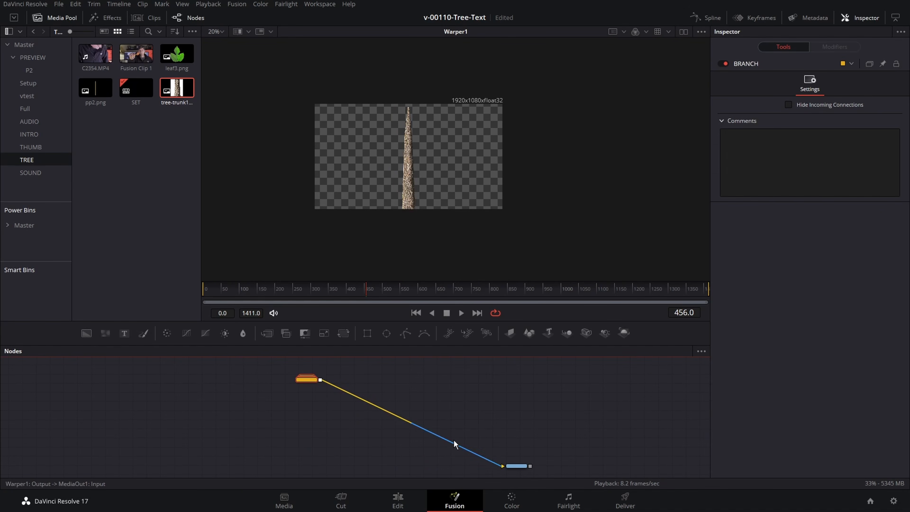
# Connect a new Background node to MediaOut1, view MediaOut1, and merge the BRANCH group over the new background.
pyautogui.moveTo(494, 466); pyautogui.dragTo(169, 359)
pyautogui.moveTo(87, 333); pyautogui.dragTo(445, 448)
pyautogui.scroll(1, 317, 420)
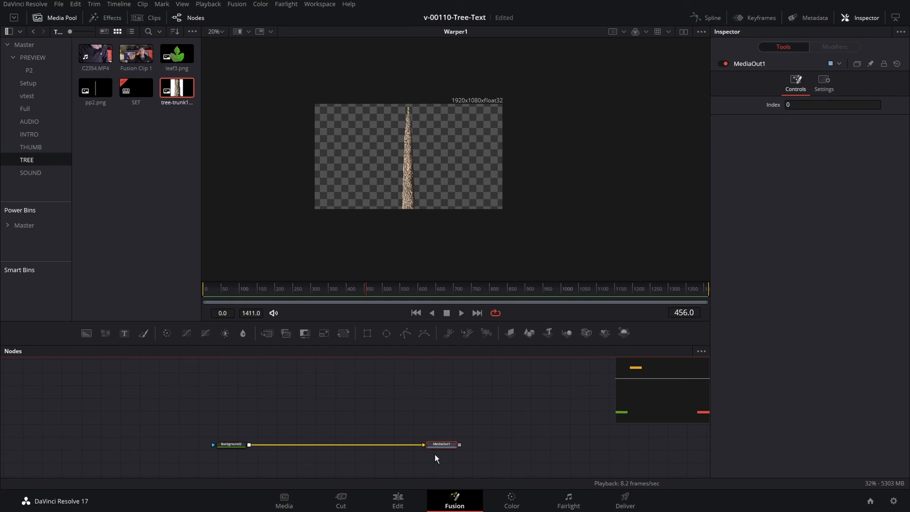
pyautogui.press('2')
pyautogui.moveTo(389, 378); pyautogui.dragTo(418, 432)
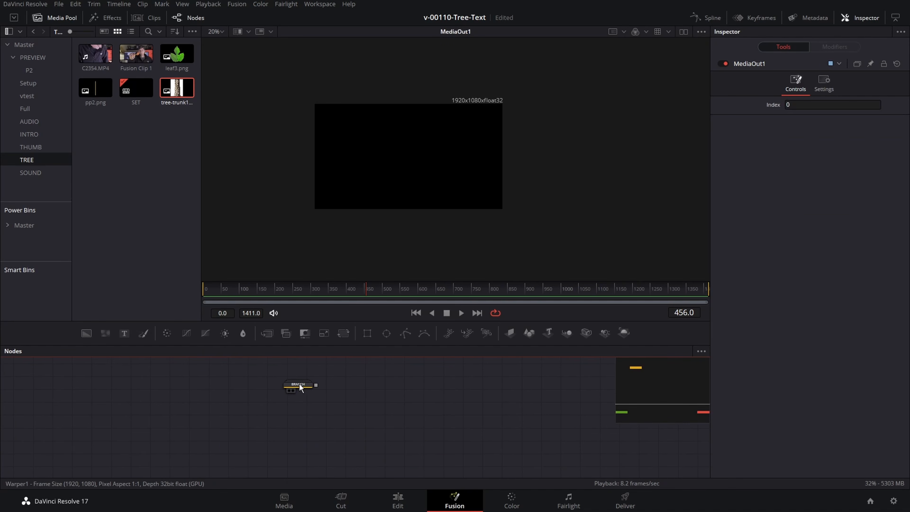
pyautogui.moveTo(301, 386); pyautogui.dragTo(302, 447)
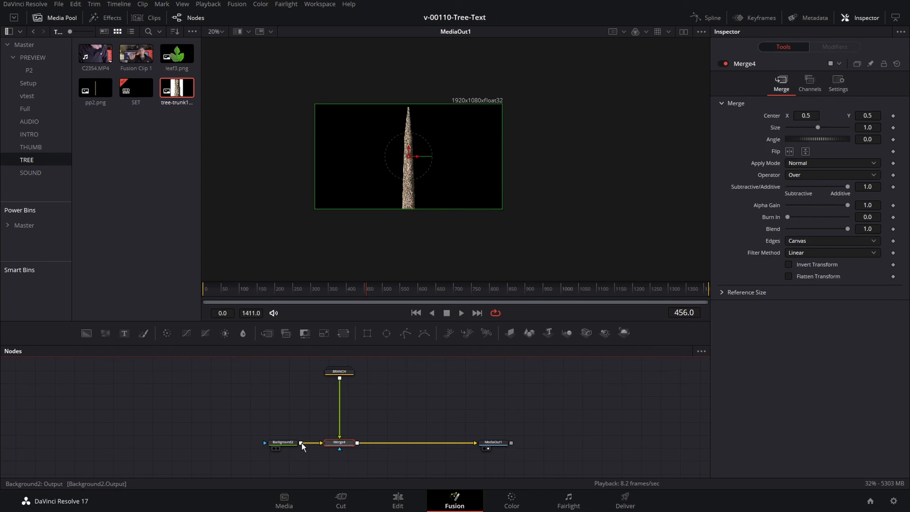
# Insert two Transform nodes and a Warper node between BRANCH and Merge4.
pyautogui.click(337, 376)
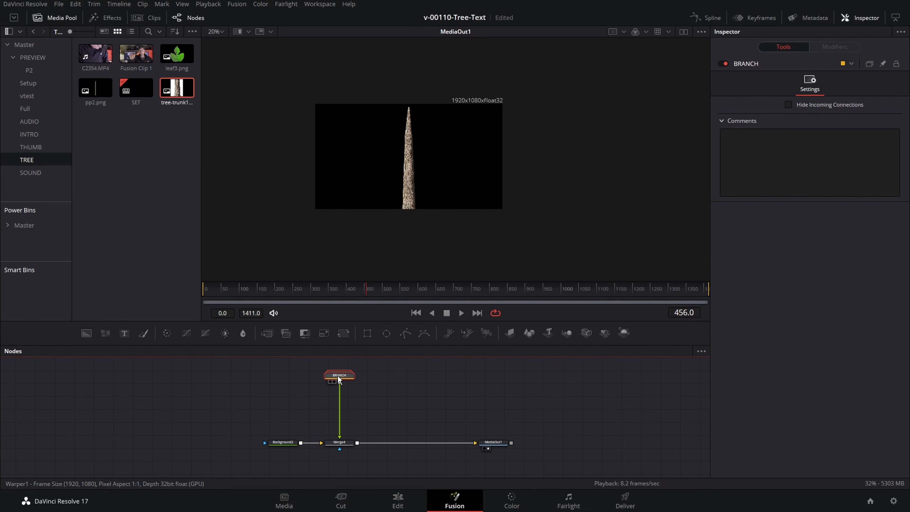
pyautogui.click(343, 333)
pyautogui.click(343, 333)
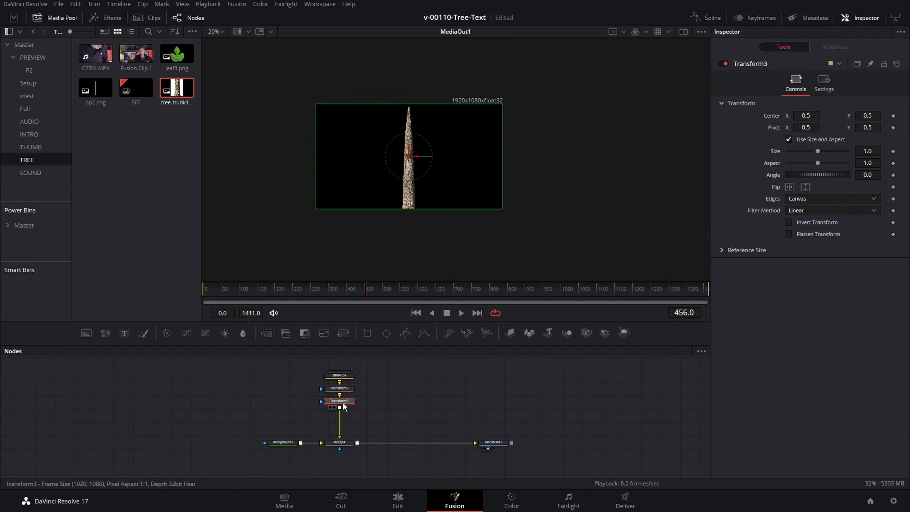
pyautogui.hotkey('shift', 'space')
pyautogui.press('Return')
pyautogui.moveTo(343, 412)
pyautogui.mouseDown()
pyautogui.moveTo(344, 421)
pyautogui.moveTo(343, 403)
pyautogui.mouseUp()
# Lower Transform2's Center Y to slide the branch slightly down.
pyautogui.scroll(2, 350, 405)
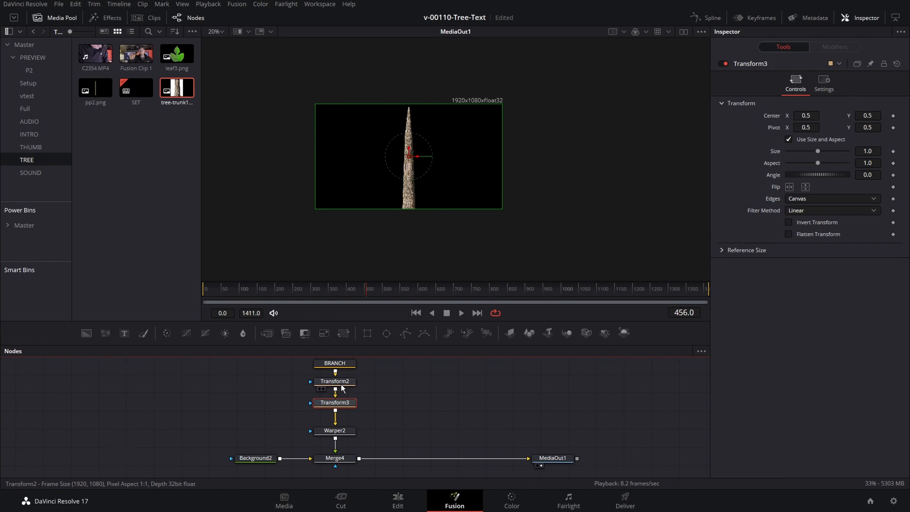
pyautogui.click(342, 383)
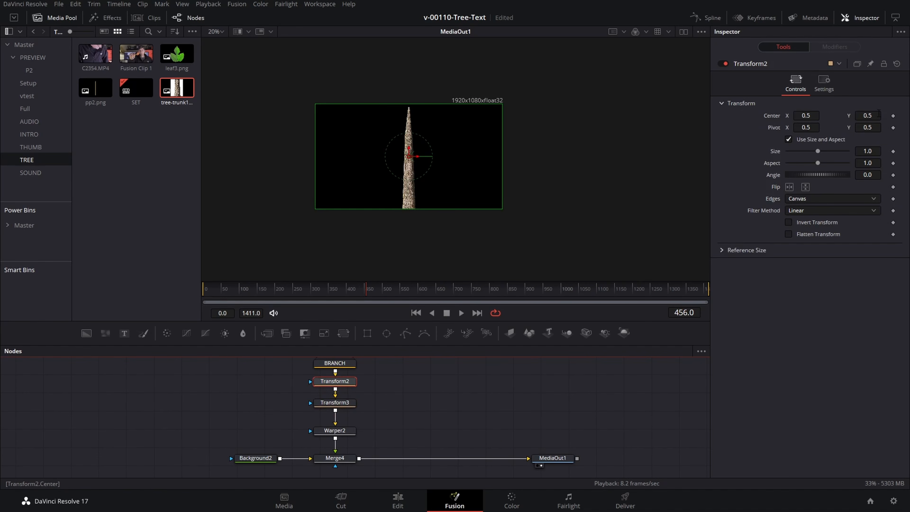
pyautogui.moveTo(880, 113); pyautogui.dragTo(583, 289)
# Set Transform3's Center to X 0.545, Y 0.48 and its Angle to -10.4 to tilt the branch.
pyautogui.click(338, 406)
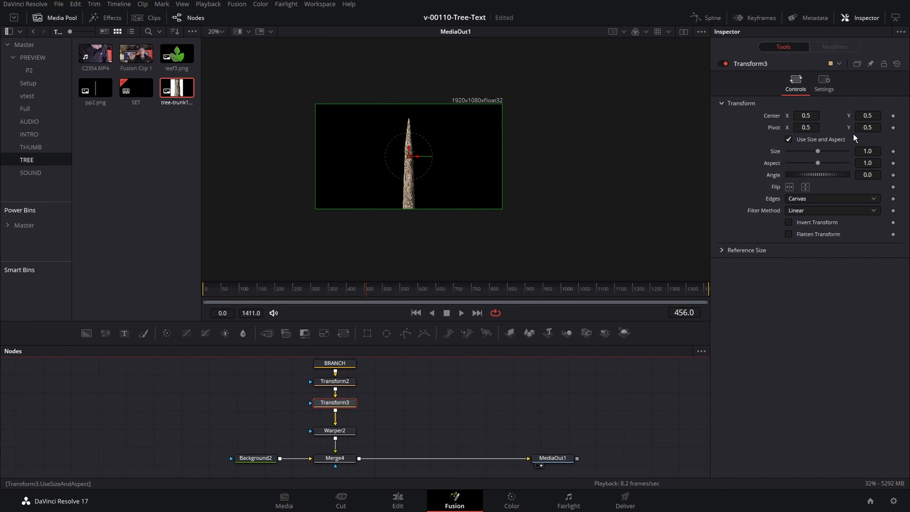
pyautogui.moveTo(814, 115); pyautogui.dragTo(771, 116)
pyautogui.moveTo(824, 181); pyautogui.dragTo(818, 176)
pyautogui.moveTo(806, 116); pyautogui.dragTo(825, 120)
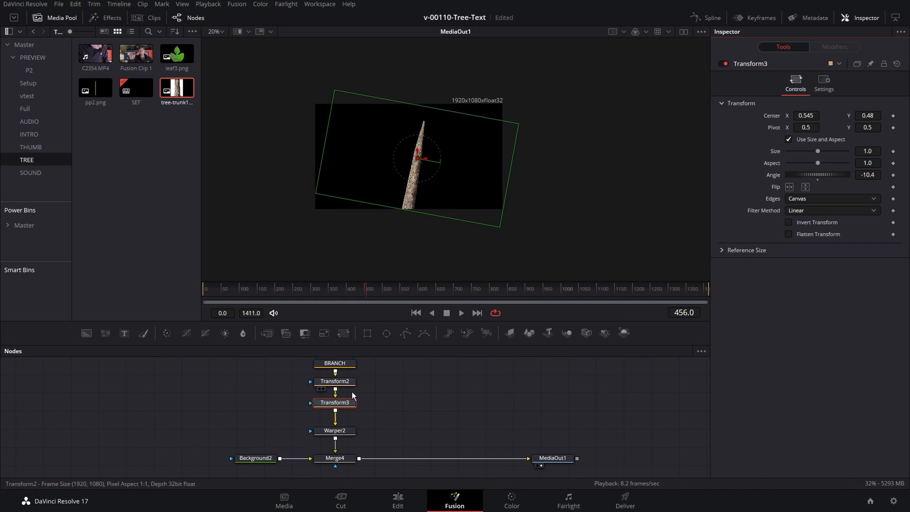
# Warp the branch with Warper2 into an S-shaped curve whose tip bends back to the left.
pyautogui.click(344, 432)
pyautogui.moveTo(404, 190)
pyautogui.mouseDown()
pyautogui.moveTo(413, 190)
pyautogui.moveTo(417, 143)
pyautogui.moveTo(406, 131)
pyautogui.mouseUp()
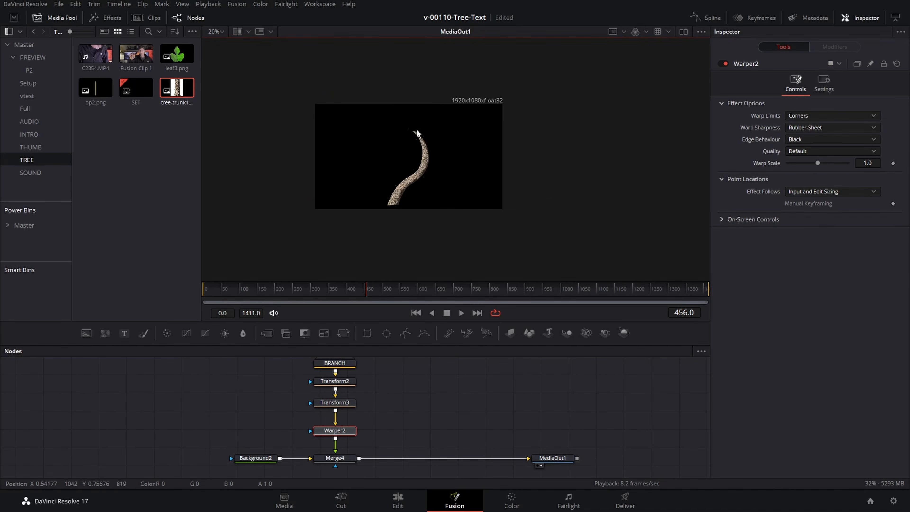
pyautogui.scroll(2, 401, 131)
pyautogui.scroll(2, 412, 425)
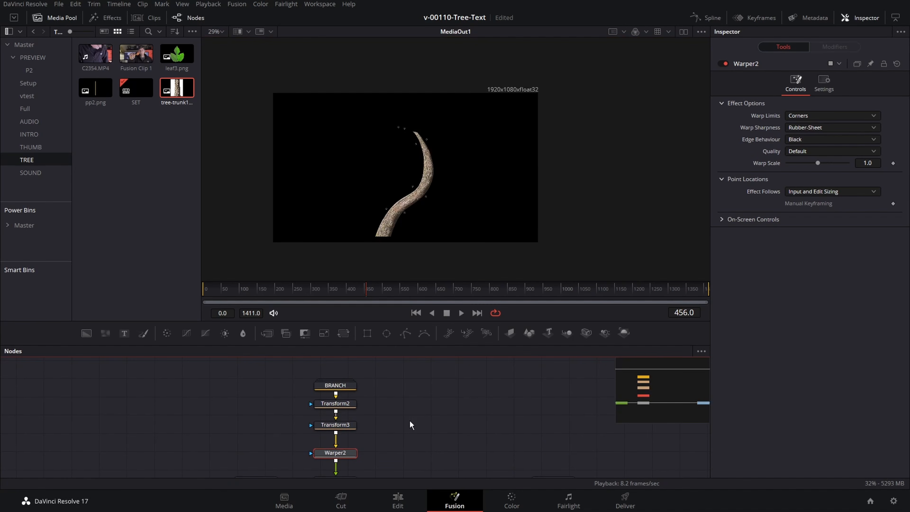
# Paste an instance of the BRANCH group and merge it over Merge4's output.
pyautogui.click(339, 387)
pyautogui.click(403, 390)
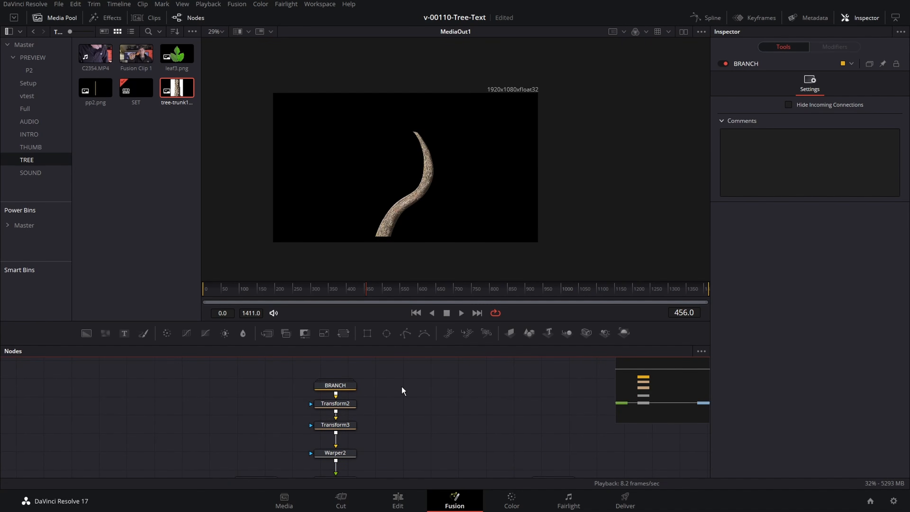
pyautogui.hotkey('ctrl', 'shift', 'v')
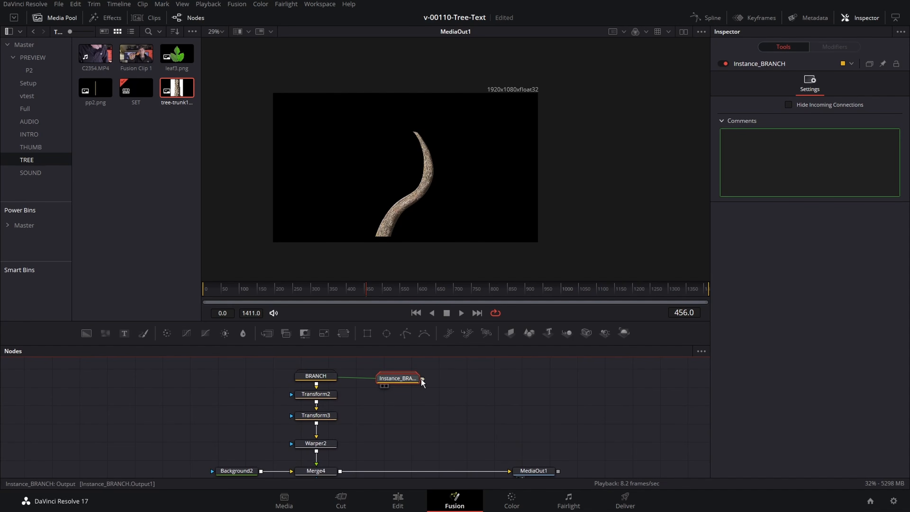
pyautogui.moveTo(422, 378); pyautogui.dragTo(398, 471)
# Insert two Transform nodes and a Warper node between the BRANCH instance and Merge5.
pyautogui.click(345, 336)
pyautogui.click(346, 336)
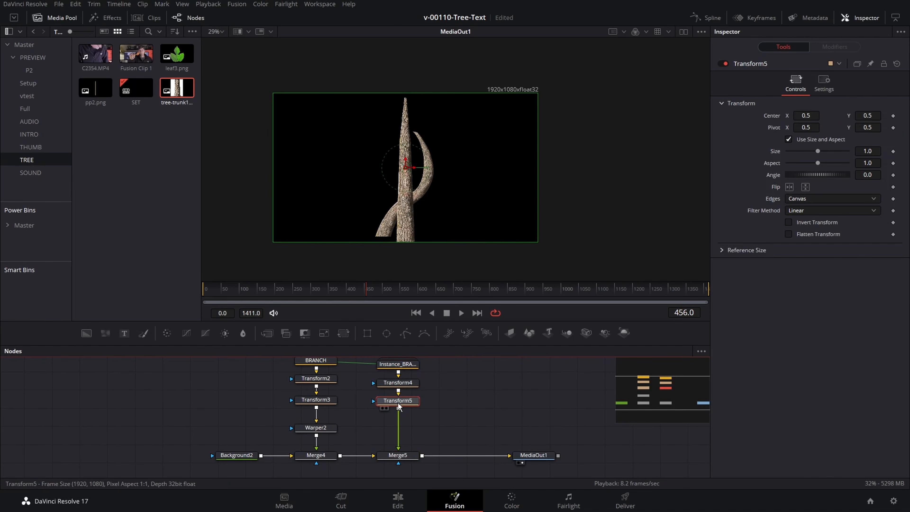
pyautogui.hotkey('shift', 'space')
pyautogui.write('war')
pyautogui.press('Return')
# Position the second branch with Transform5's Center X at 0.473 and Angle at 2.6, and Transform4's Center Y at 0.39.
pyautogui.click(406, 382)
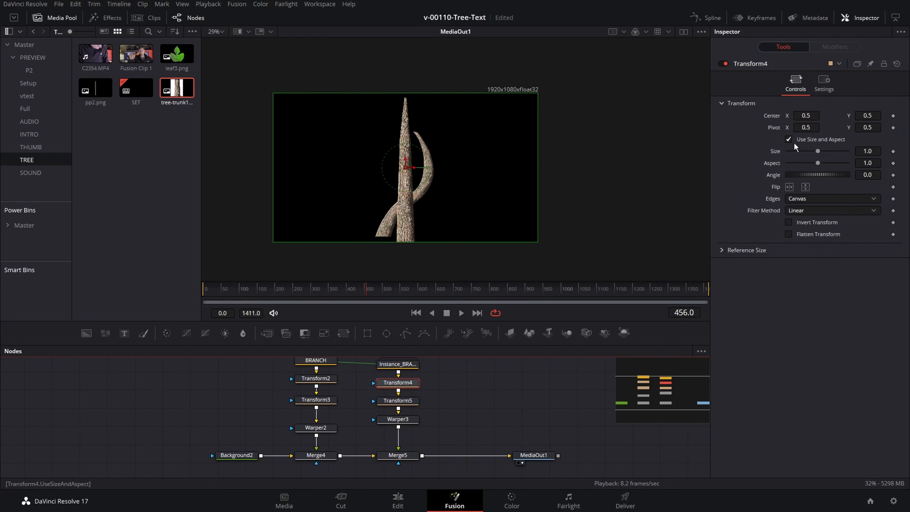
pyautogui.click(413, 401)
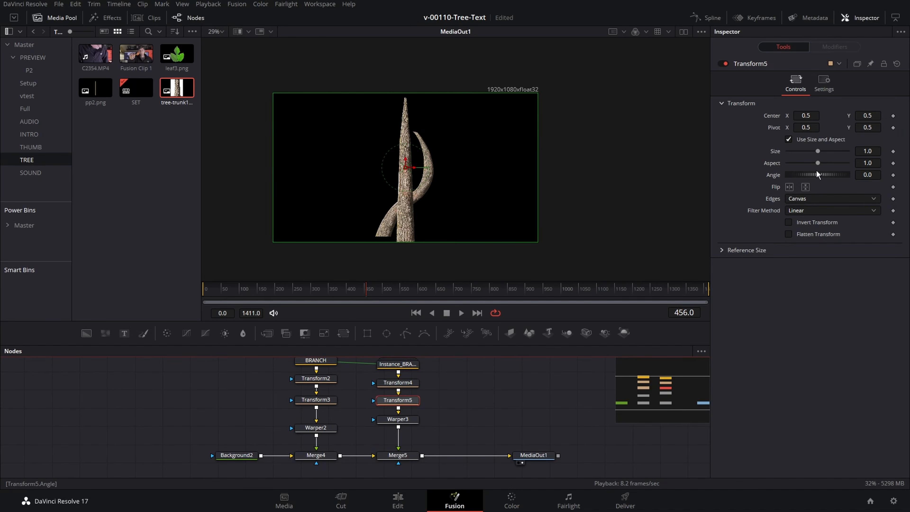
pyautogui.moveTo(820, 174); pyautogui.dragTo(819, 177)
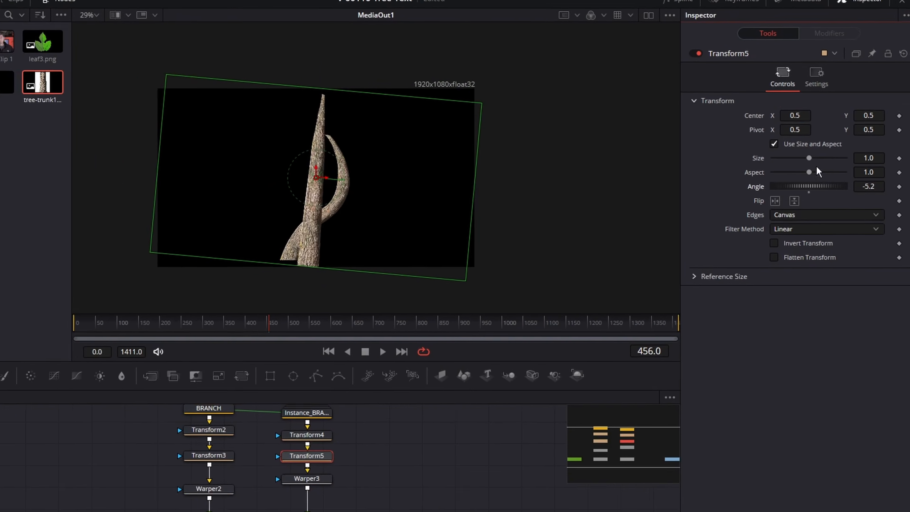
pyautogui.moveTo(792, 117)
pyautogui.mouseDown()
pyautogui.moveTo(760, 116)
pyautogui.moveTo(778, 117)
pyautogui.mouseUp()
pyautogui.moveTo(803, 192); pyautogui.dragTo(819, 191)
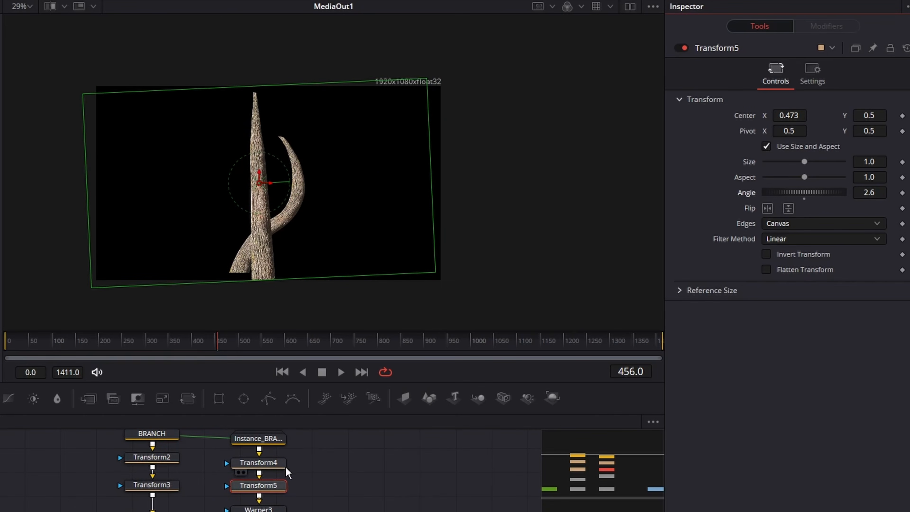
pyautogui.click(259, 462)
pyautogui.moveTo(872, 115); pyautogui.dragTo(832, 115)
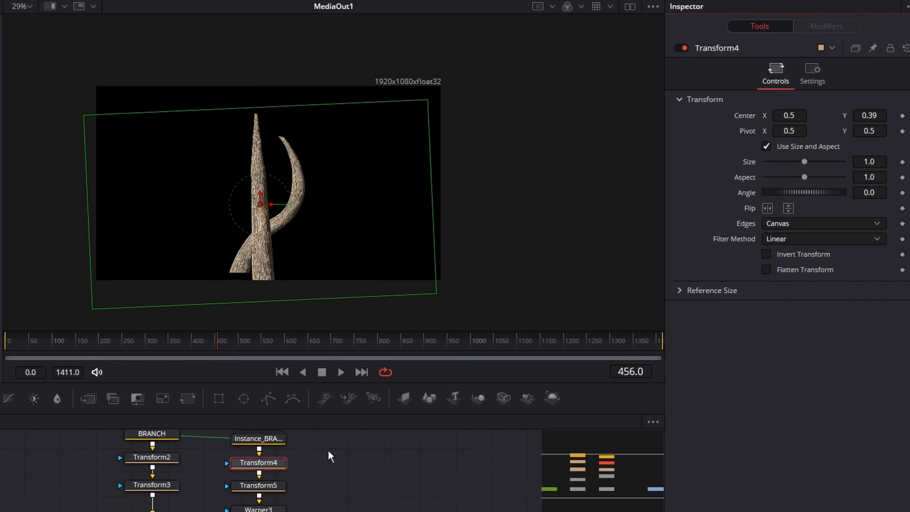
# Warp the second branch with Warper3 so its base follows the first branch, its upper part bends left, and its tip narrows.
pyautogui.click(267, 507)
pyautogui.moveTo(269, 224)
pyautogui.mouseDown()
pyautogui.moveTo(245, 250)
pyautogui.moveTo(266, 248)
pyautogui.moveTo(268, 239)
pyautogui.mouseUp()
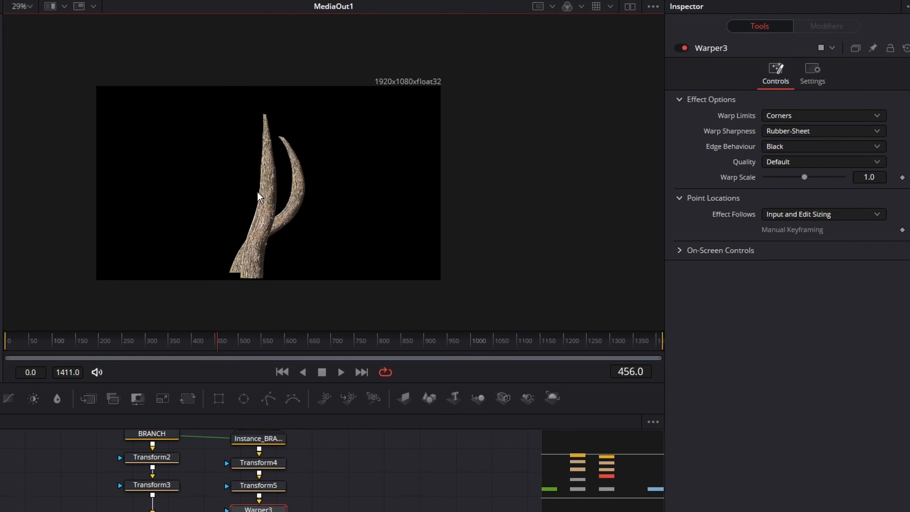
pyautogui.moveTo(259, 197); pyautogui.dragTo(226, 178)
pyautogui.scroll(5, 252, 170)
pyautogui.moveTo(145, 122); pyautogui.dragTo(168, 136)
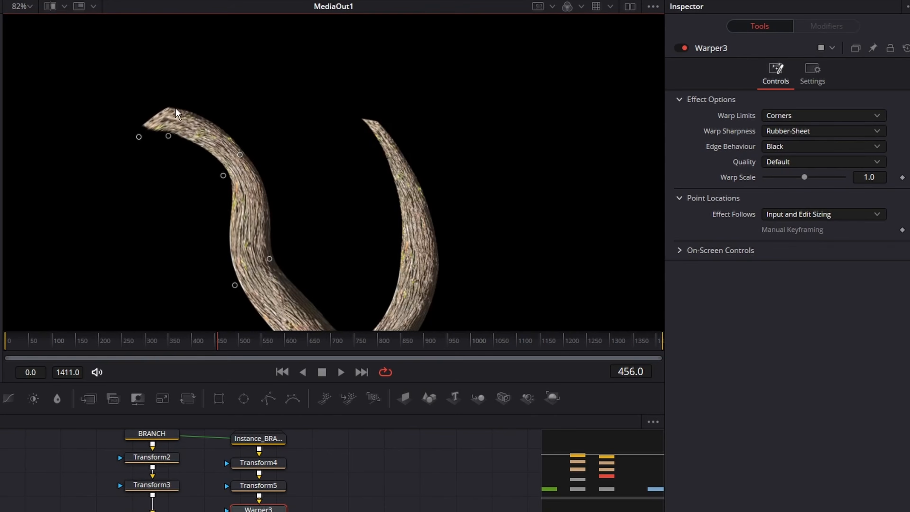
pyautogui.moveTo(172, 102); pyautogui.dragTo(166, 115)
pyautogui.scroll(-5, 312, 192)
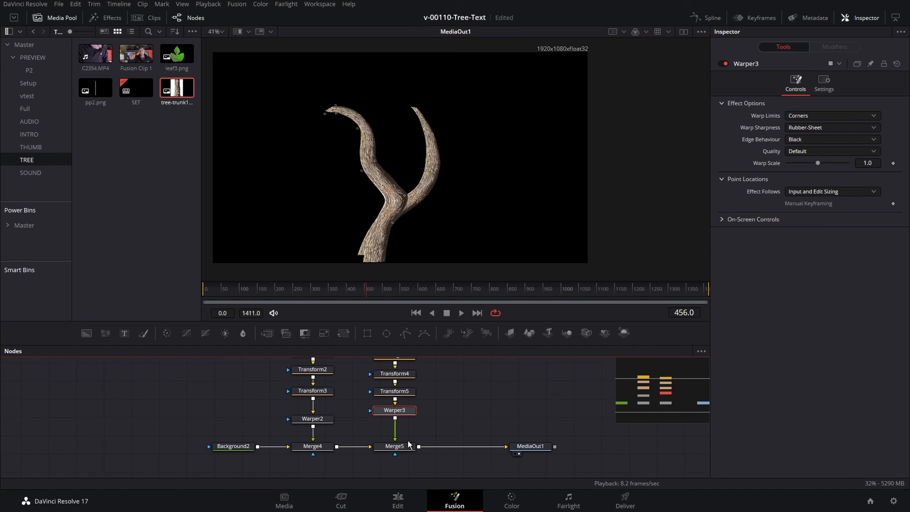
# Draw a Polygon mask around the second branch above the fork and connect it to Merge5's mask input.
pyautogui.click(400, 446)
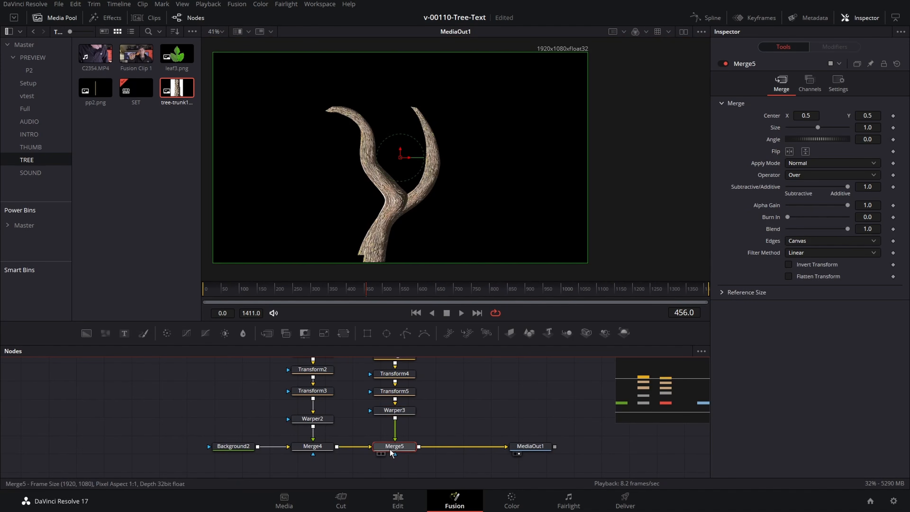
pyautogui.moveTo(405, 333); pyautogui.dragTo(400, 467)
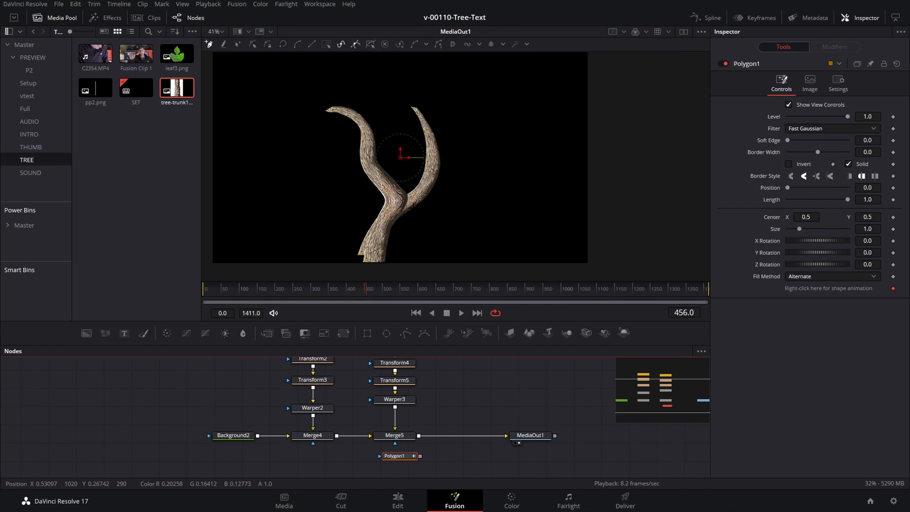
pyautogui.click(414, 215)
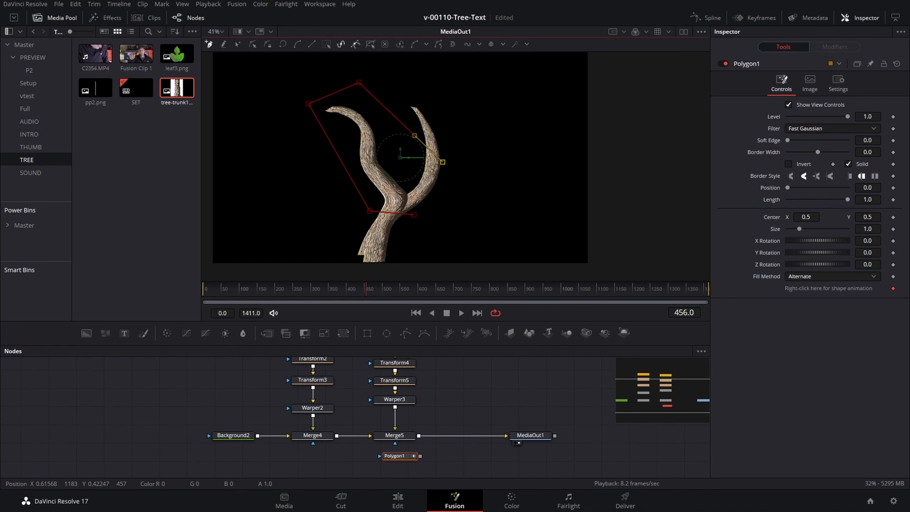
pyautogui.click(414, 214)
pyautogui.moveTo(420, 456); pyautogui.dragTo(398, 443)
pyautogui.scroll(2, 396, 214)
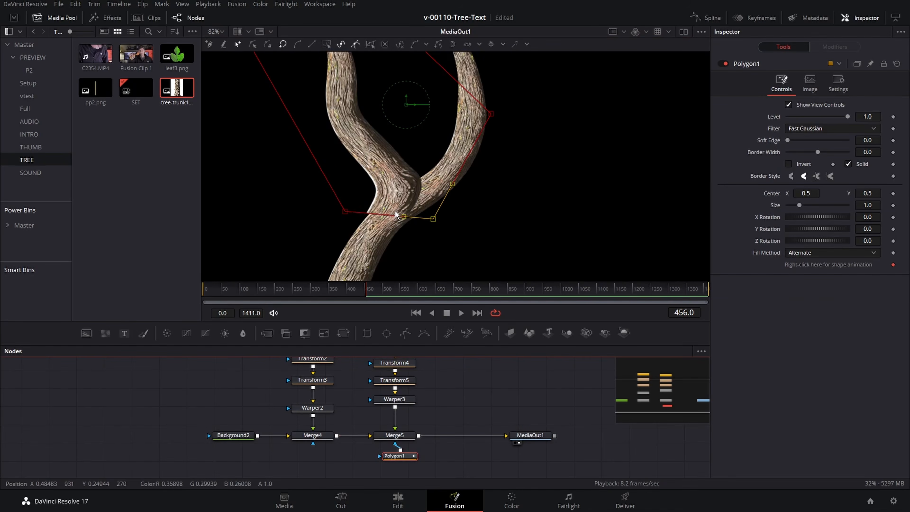
# Align the Polygon1 node beneath Merge5 and set its Soft Edge to 0.0268 to blend the fork.
pyautogui.click(399, 399)
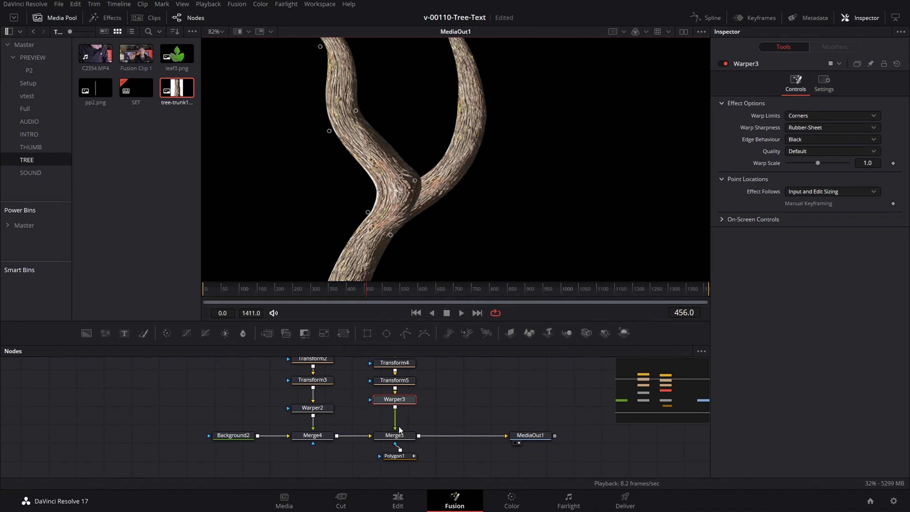
pyautogui.moveTo(398, 457); pyautogui.dragTo(393, 461)
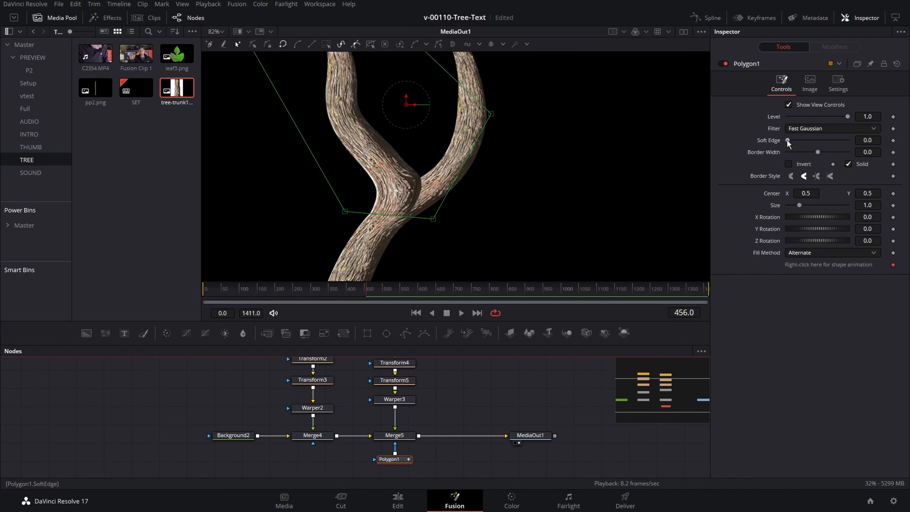
pyautogui.moveTo(788, 141); pyautogui.dragTo(798, 141)
pyautogui.scroll(-4, 469, 166)
pyautogui.moveTo(469, 165); pyautogui.dragTo(446, 206)
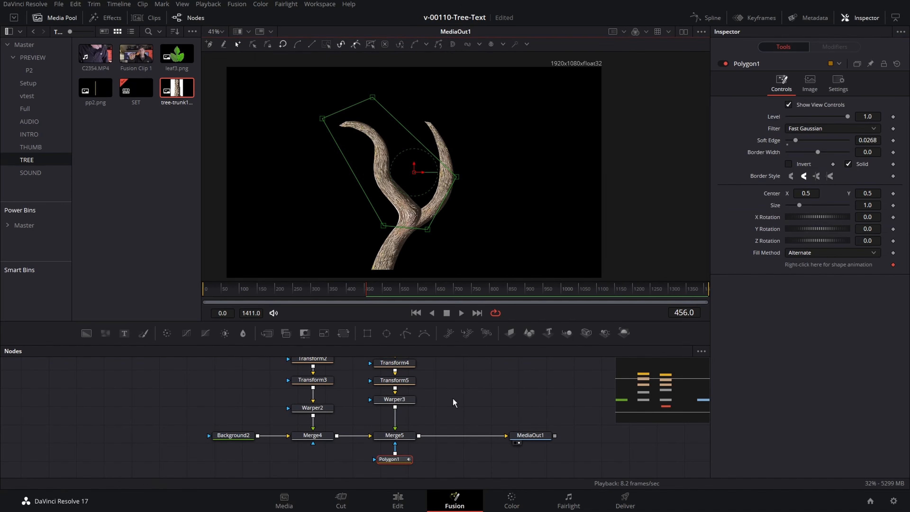
# Lower Transform4's Center Y to slide the second branch down along its warped path.
pyautogui.moveTo(454, 399); pyautogui.dragTo(459, 423)
pyautogui.click(407, 389)
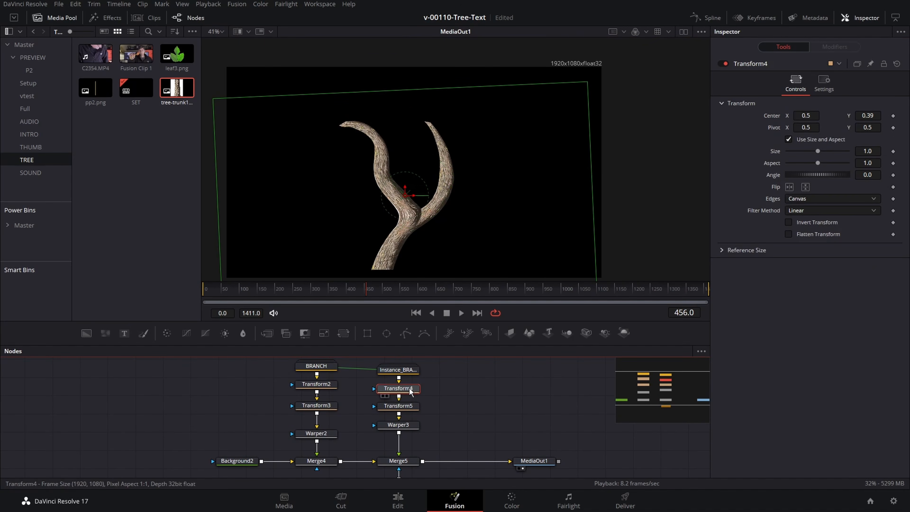
pyautogui.moveTo(868, 116); pyautogui.dragTo(831, 116)
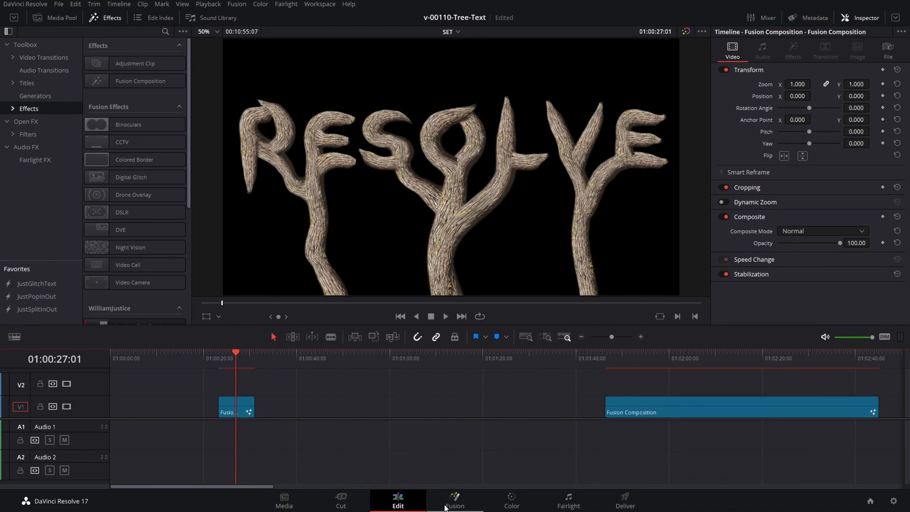
# Open the RESOLVE tree text composition in Fusion and examine the node group built for each letter.
pyautogui.click(446, 505)
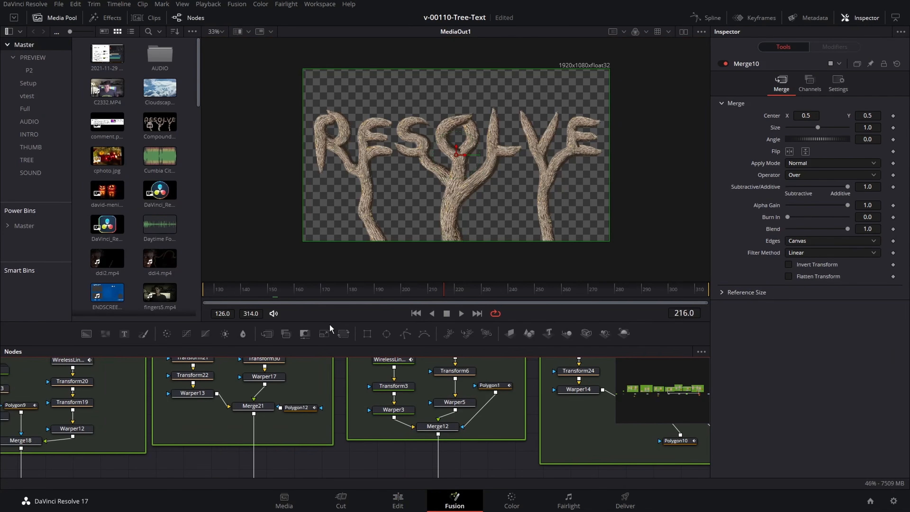
pyautogui.moveTo(329, 324); pyautogui.dragTo(329, 228)
pyautogui.scroll(-5, 302, 362)
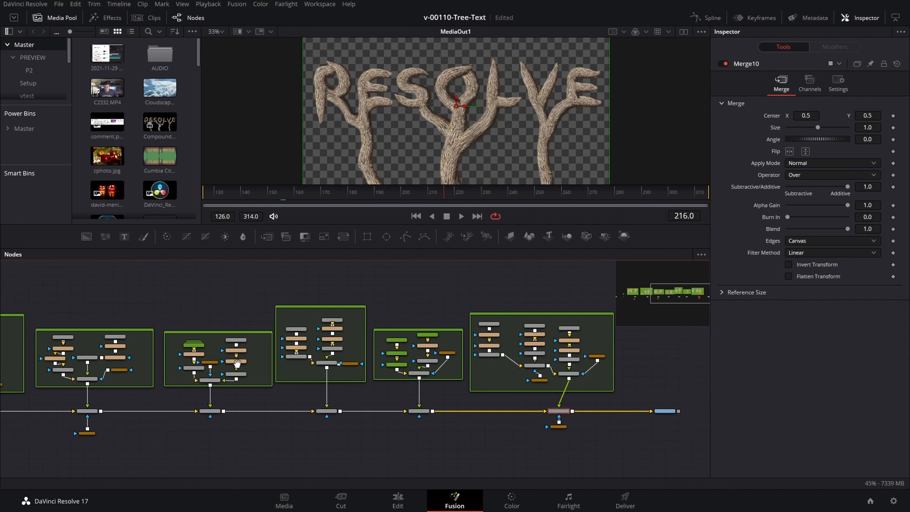
pyautogui.moveTo(237, 364); pyautogui.dragTo(435, 362)
pyautogui.moveTo(174, 356); pyautogui.dragTo(340, 337)
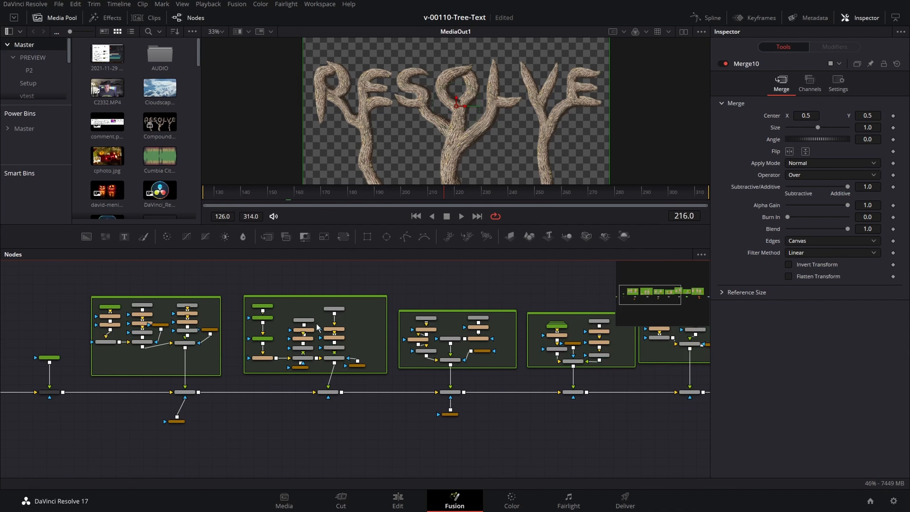
pyautogui.scroll(5, 434, 305)
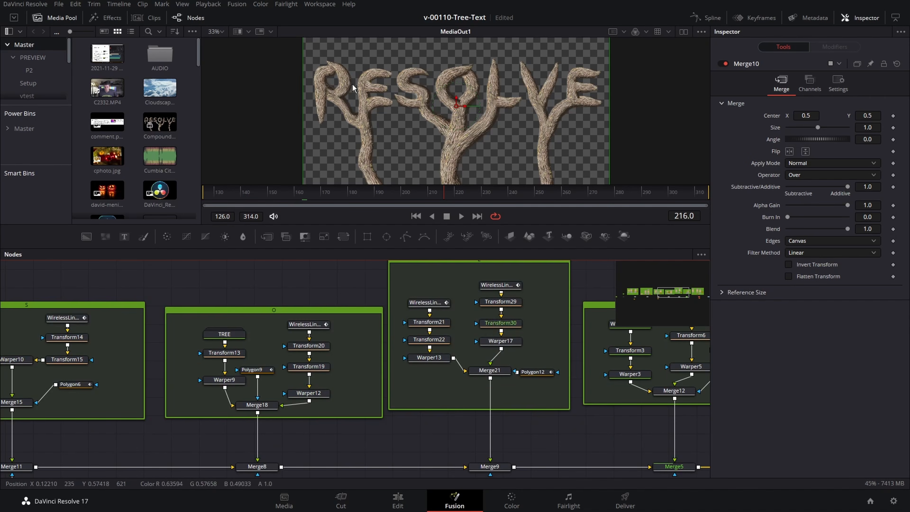
pyautogui.hscroll(-8, 305, 329)
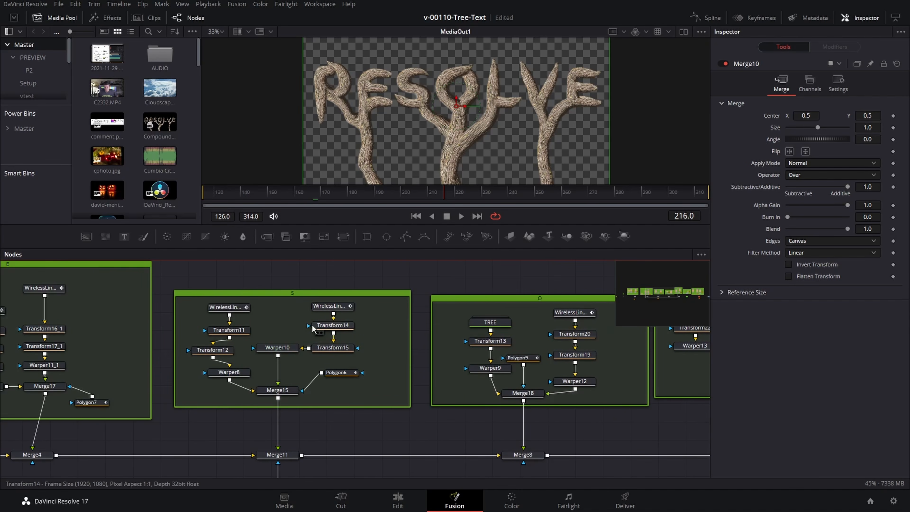
# In the S group, try Transform11's Center Y at -0.144 before setting it to 0.366, and set Transform14's Center Y to 0.359.
pyautogui.click(238, 333)
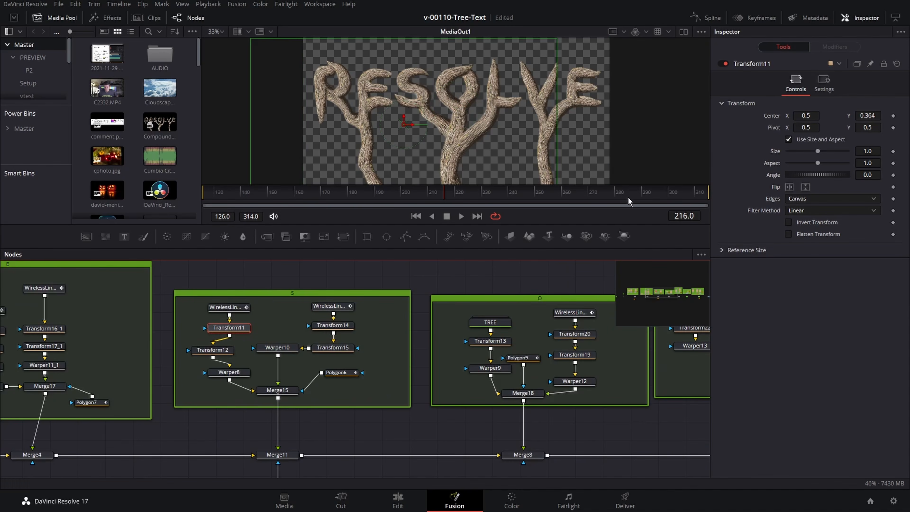
pyautogui.moveTo(867, 115); pyautogui.dragTo(773, 115)
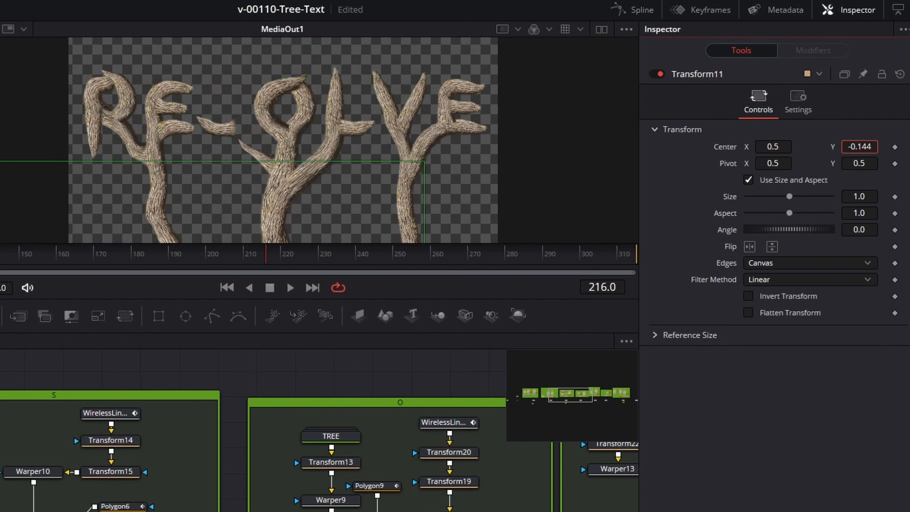
pyautogui.moveTo(735, 146); pyautogui.dragTo(858, 147)
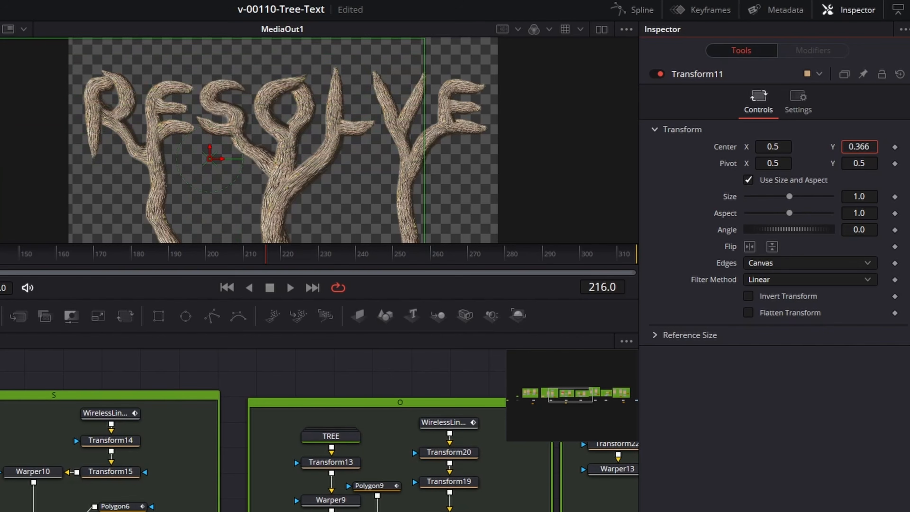
pyautogui.click(127, 442)
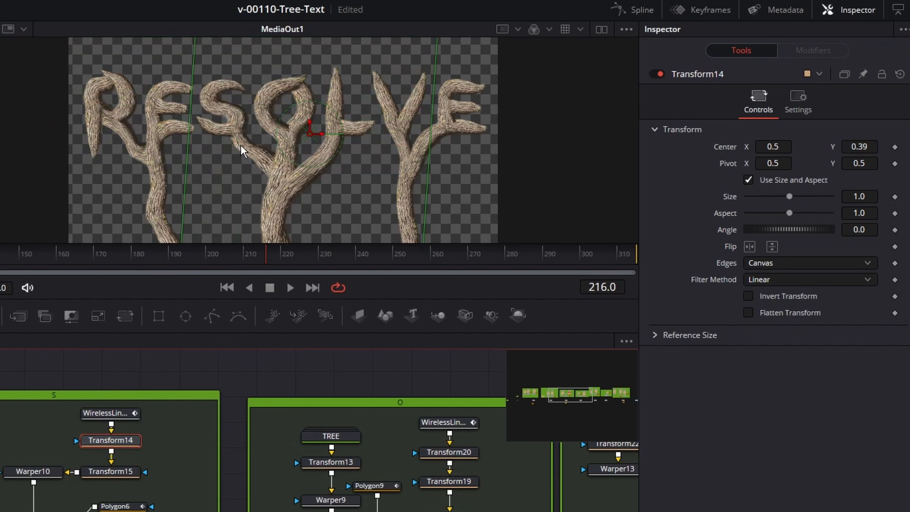
pyautogui.moveTo(855, 154)
pyautogui.mouseDown()
pyautogui.moveTo(837, 155)
pyautogui.moveTo(847, 154)
pyautogui.mouseUp()
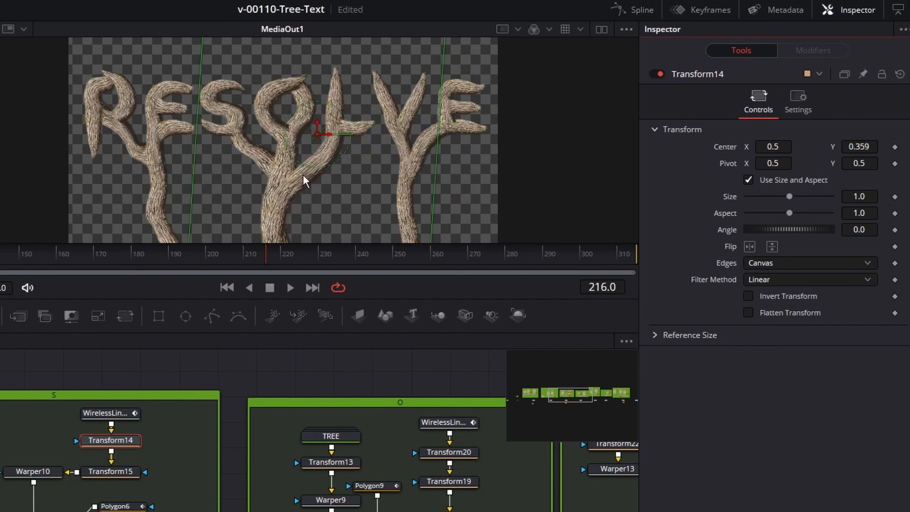
# In the O group, move the TREE node slightly up and set Transform13's Center Y to 0.365.
pyautogui.moveTo(399, 381); pyautogui.dragTo(317, 374)
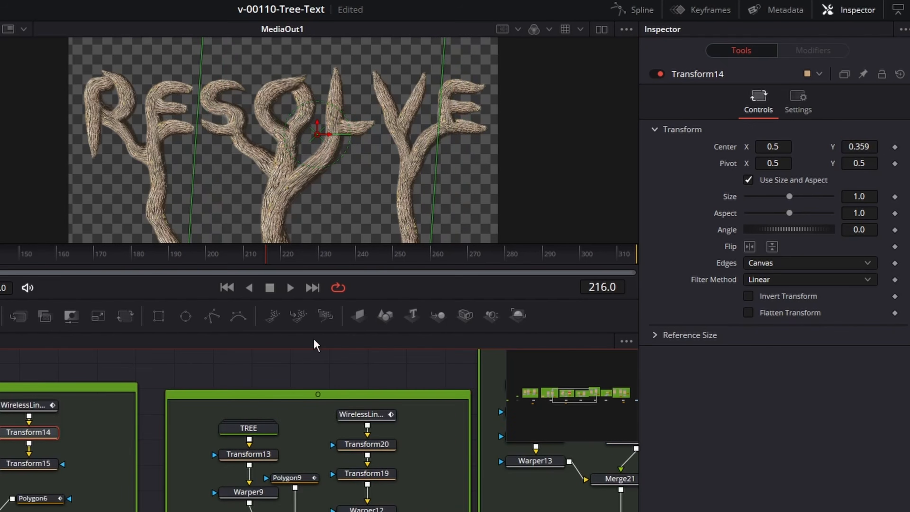
pyautogui.moveTo(256, 434); pyautogui.dragTo(256, 425)
pyautogui.click(255, 454)
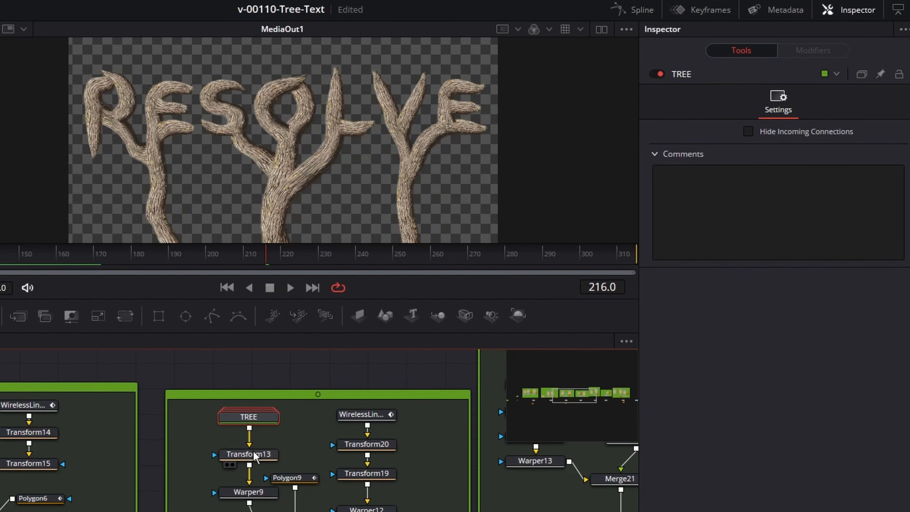
pyautogui.moveTo(862, 145); pyautogui.dragTo(866, 115)
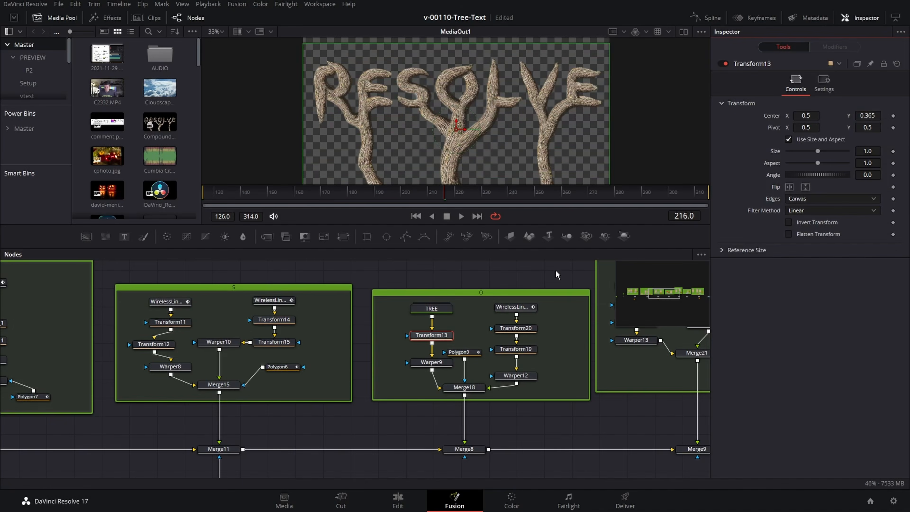
# Examine the nodes inside the TREE group and the source of the wireless link feeding Transform14 in the S group.
pyautogui.click(516, 328)
pyautogui.click(432, 308)
pyautogui.doubleClick(434, 309)
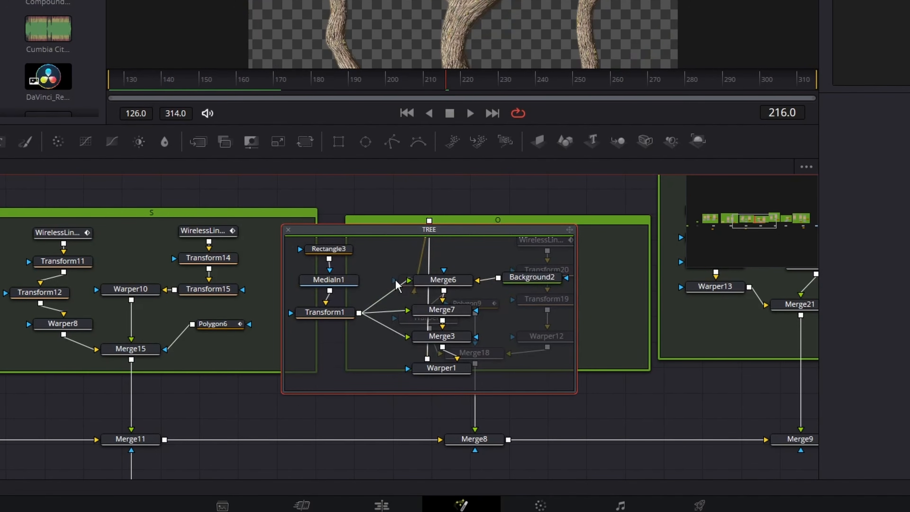
pyautogui.click(288, 230)
pyautogui.click(213, 231)
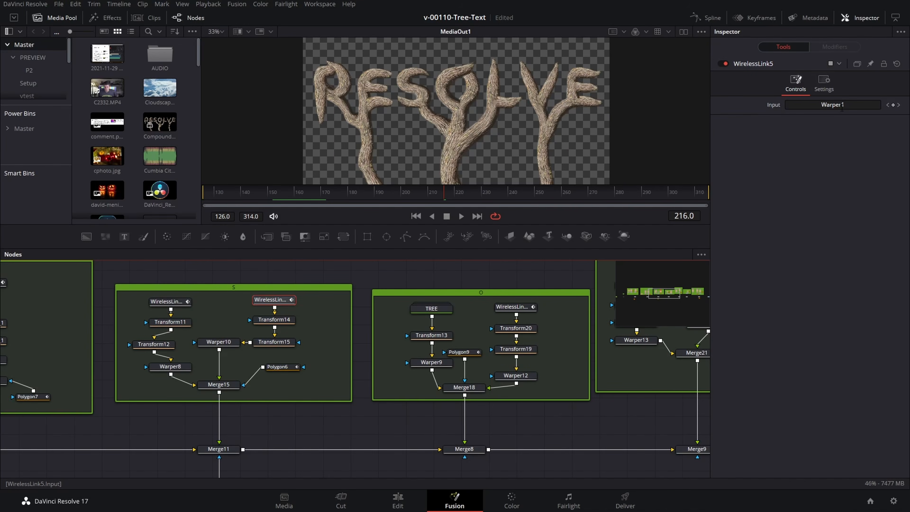
pyautogui.doubleClick(434, 309)
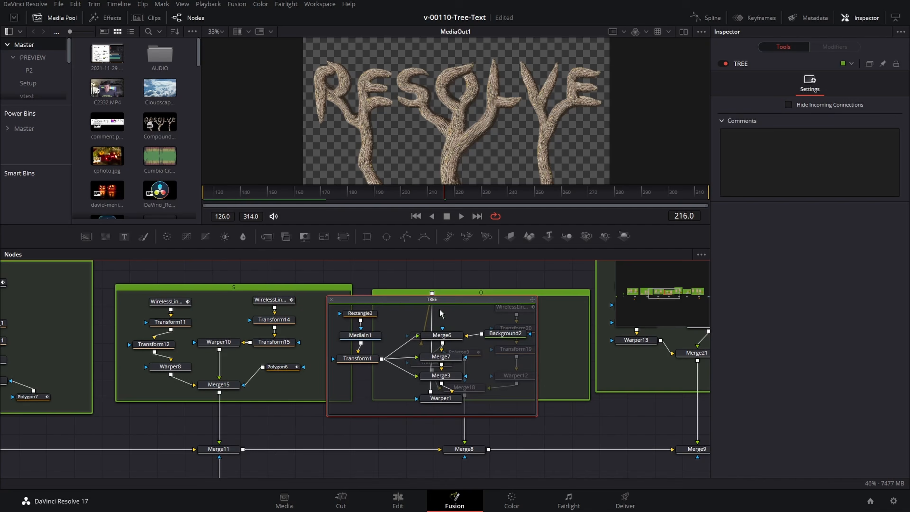
pyautogui.click(332, 299)
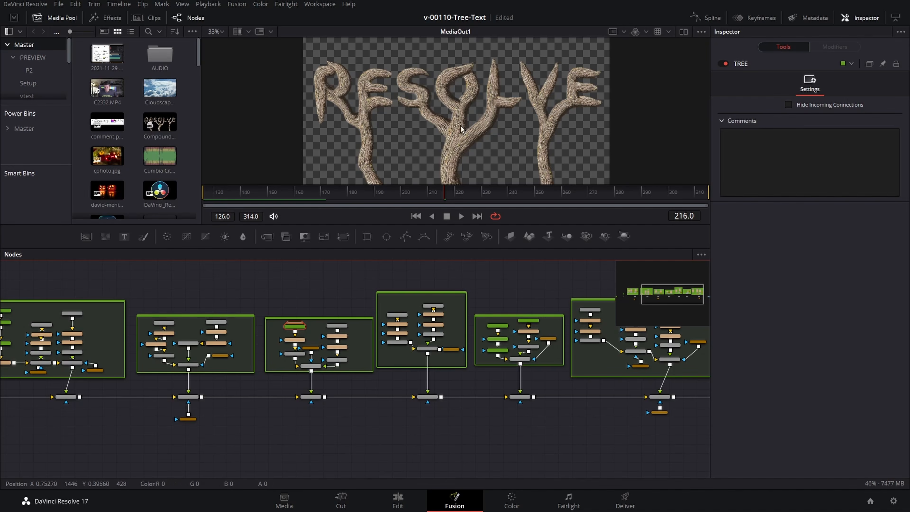
# Save the project and look over the whole row of letter node groups.
pyautogui.hotkey('ctrl', 's')
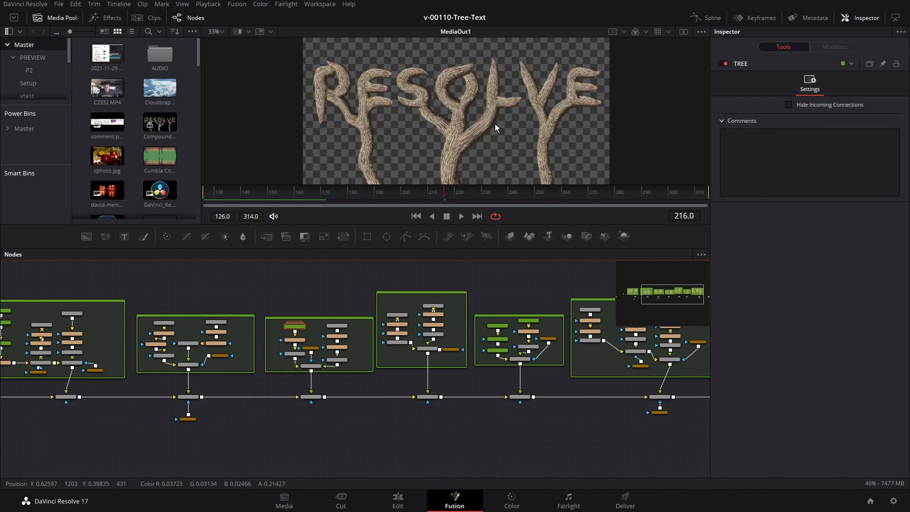
pyautogui.scroll(-3, 538, 297)
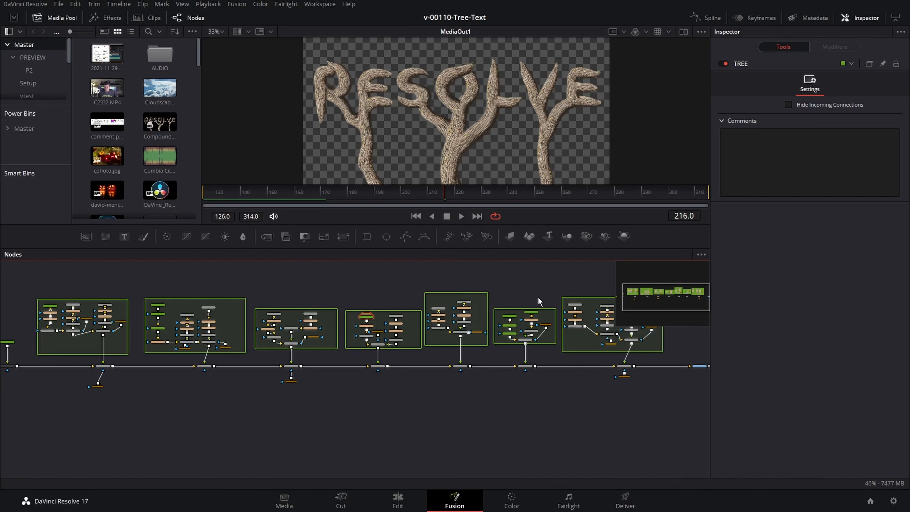
pyautogui.scroll(3, 559, 278)
pyautogui.moveTo(559, 278); pyautogui.dragTo(447, 281)
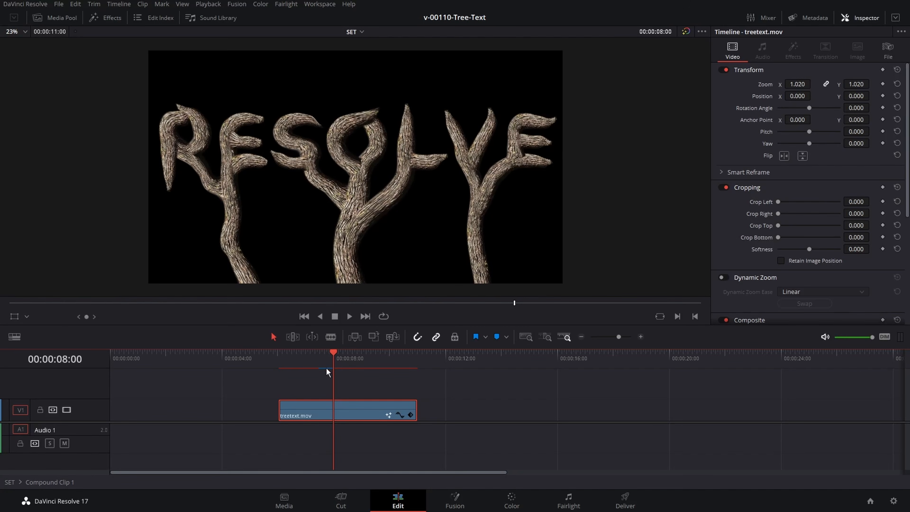
# Convert the treetext.mov clip into a new Fusion clip and open it on the Fusion page.
pyautogui.click(350, 354)
pyautogui.rightClick(345, 419)
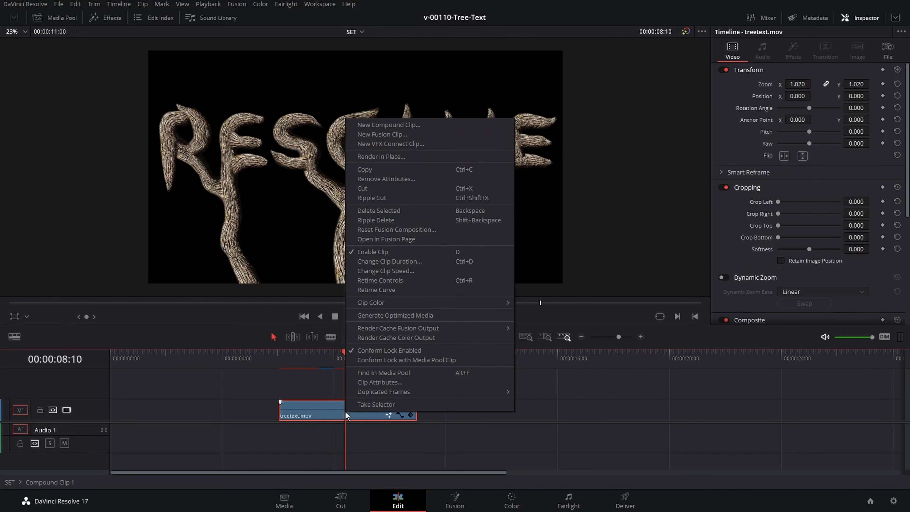
pyautogui.click(382, 128)
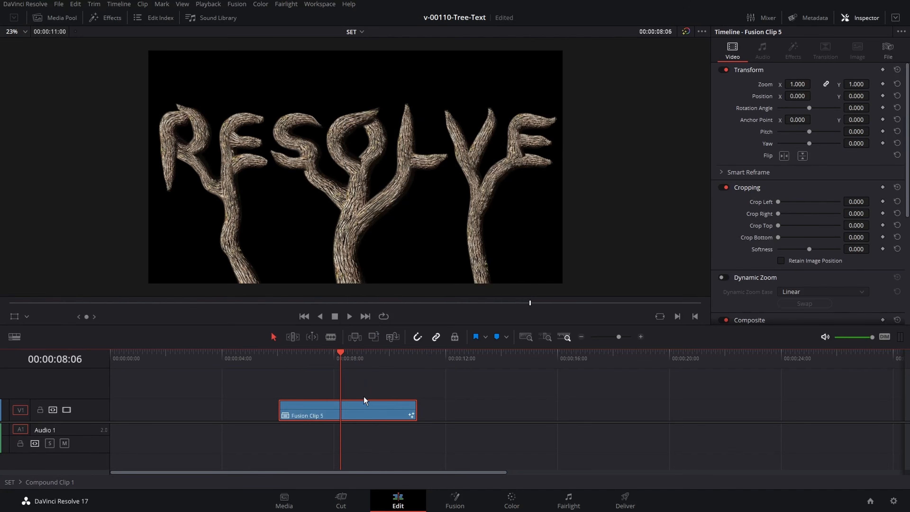
pyautogui.click(455, 500)
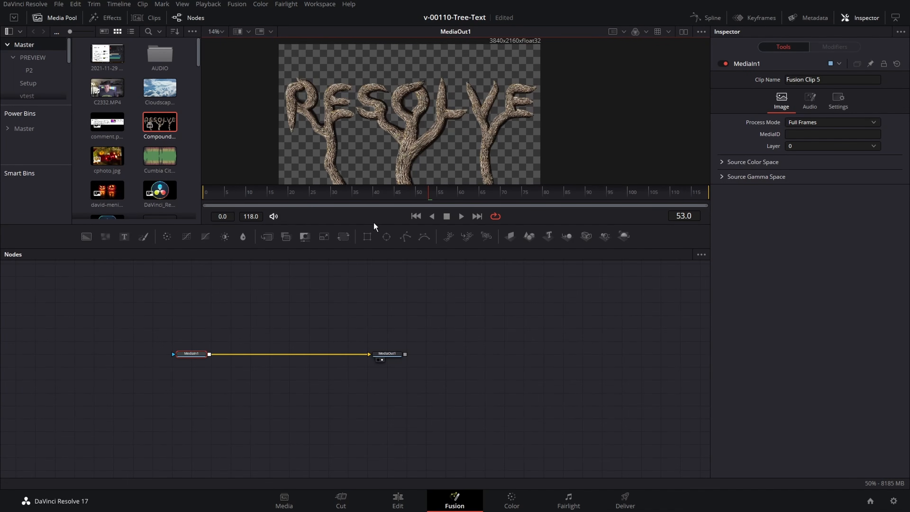
# Merge leaf3.png from the TREE bin over the tree text and place its MediaIn2 node above Merge1.
pyautogui.scroll(-2, 32, 126)
pyautogui.click(32, 126)
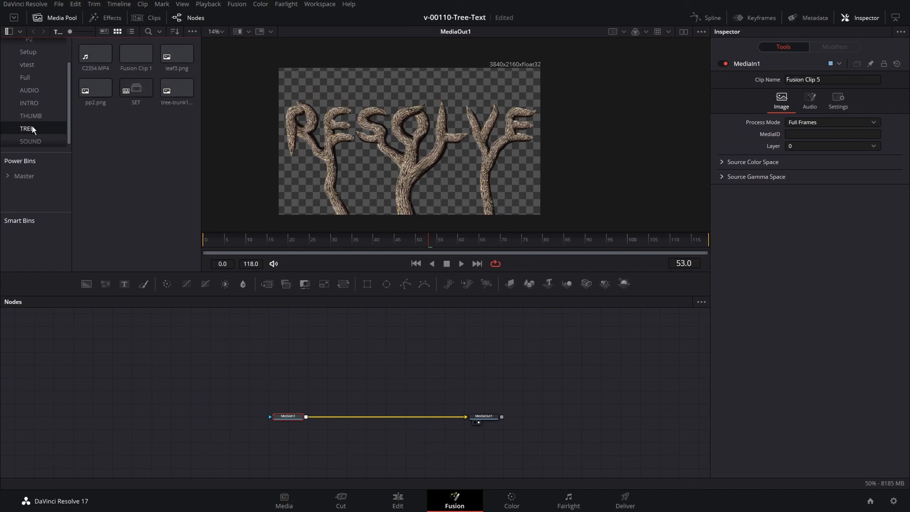
pyautogui.moveTo(177, 61); pyautogui.dragTo(292, 432)
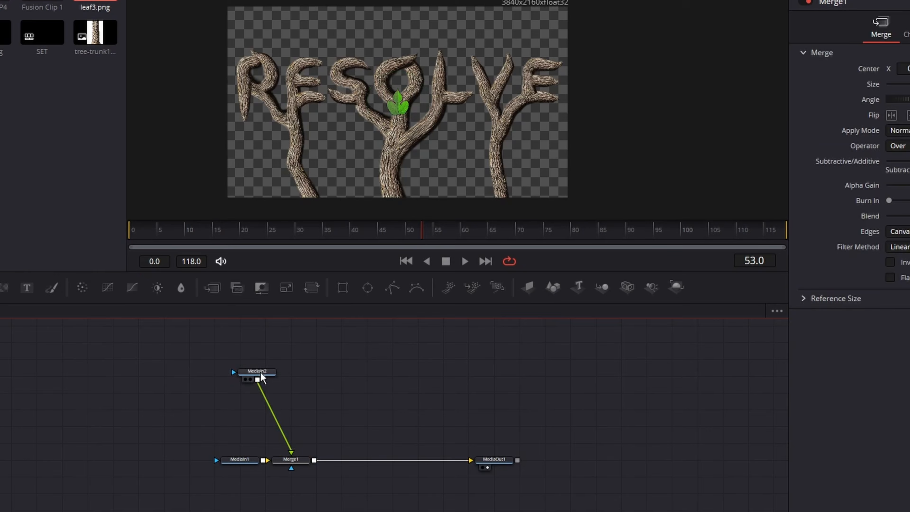
pyautogui.moveTo(263, 378); pyautogui.dragTo(297, 376)
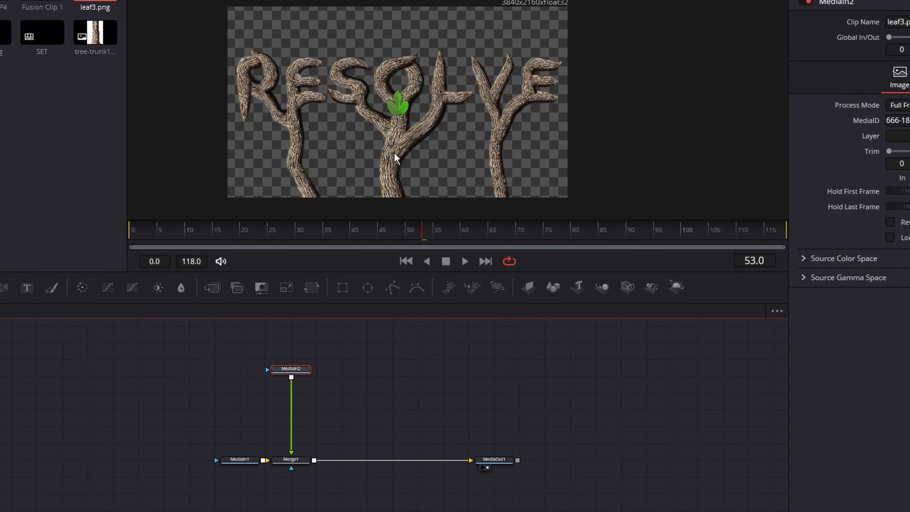
pyautogui.scroll(6, 396, 152)
pyautogui.scroll(-6, 398, 91)
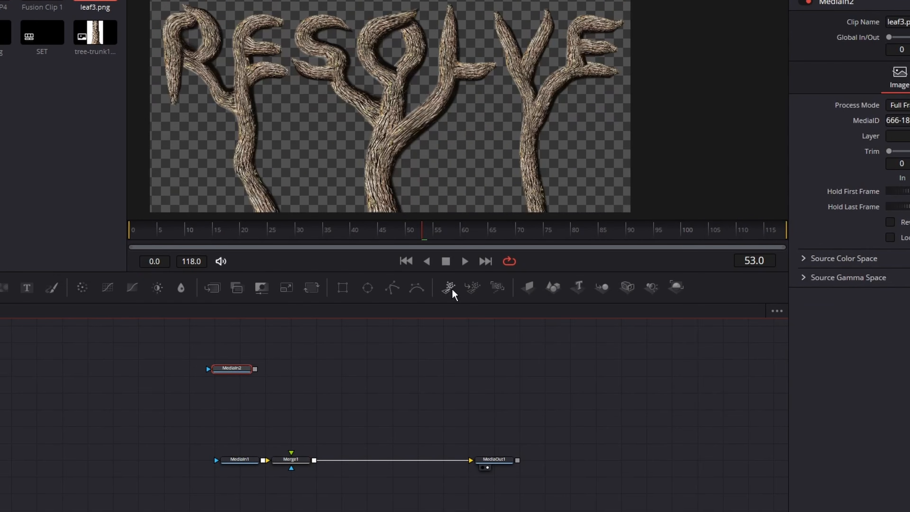
# Add a pEmitter feeding a pRender, connect the pRender to Merge1's foreground, and place both nodes beside MediaIn2.
pyautogui.click(449, 287)
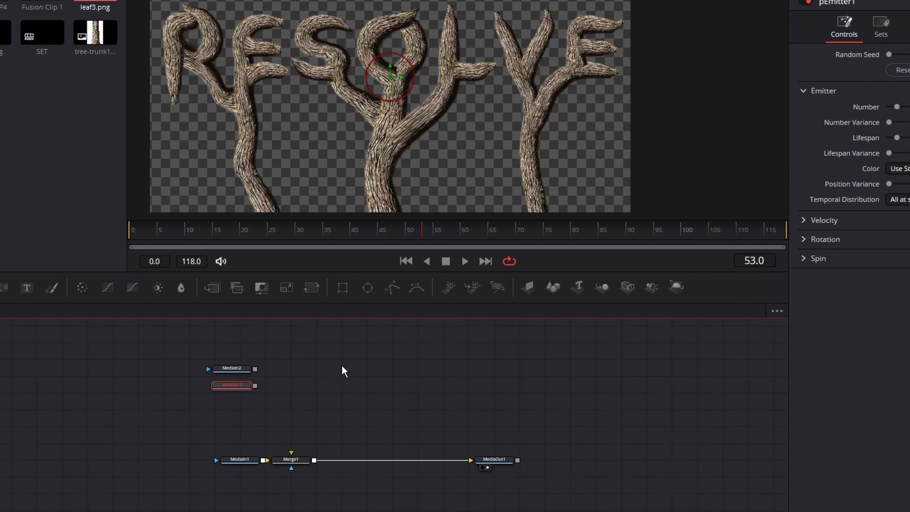
pyautogui.moveTo(236, 382); pyautogui.dragTo(316, 382)
pyautogui.click(498, 287)
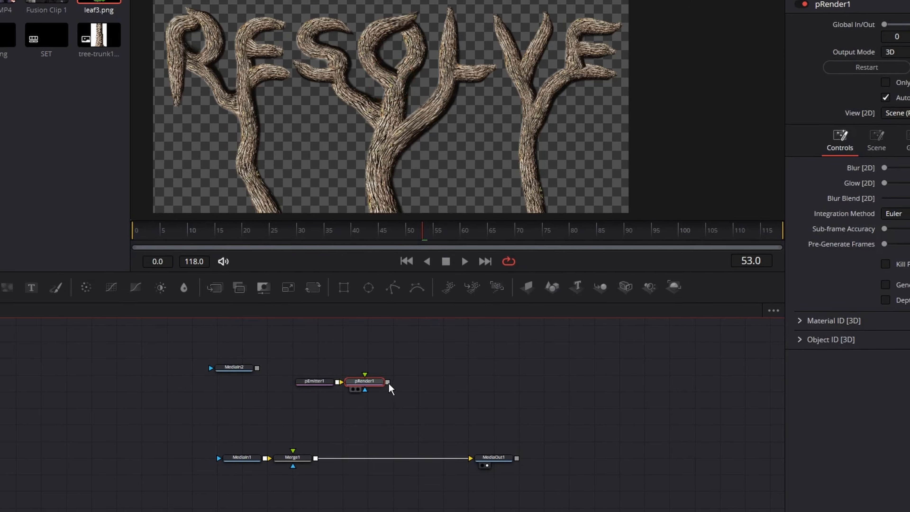
pyautogui.moveTo(387, 384); pyautogui.dragTo(291, 460)
pyautogui.moveTo(313, 383); pyautogui.dragTo(300, 383)
pyautogui.moveTo(378, 359); pyautogui.dragTo(359, 358)
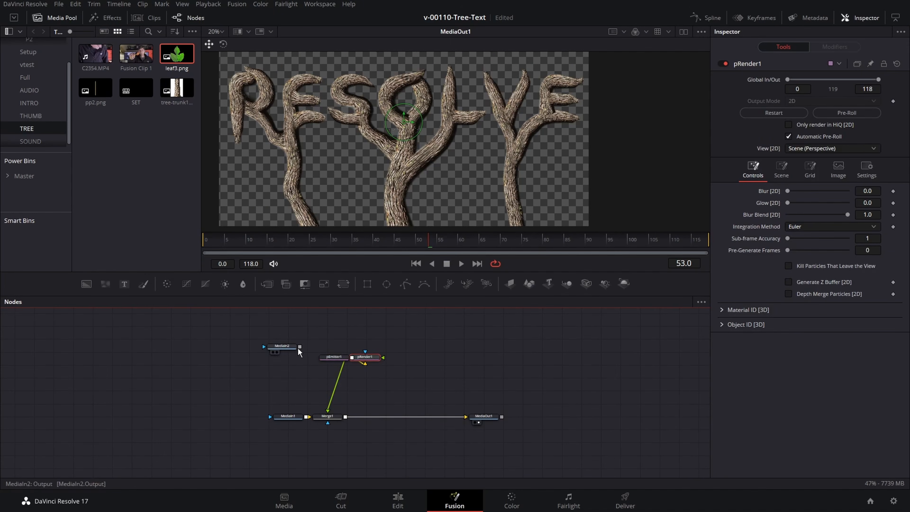
# Set pEmitter1's particle style to Bitmap and connect MediaIn2 to it as the style bitmap.
pyautogui.moveTo(297, 348); pyautogui.dragTo(230, 364)
pyautogui.click(312, 357)
pyautogui.scroll(3, 317, 356)
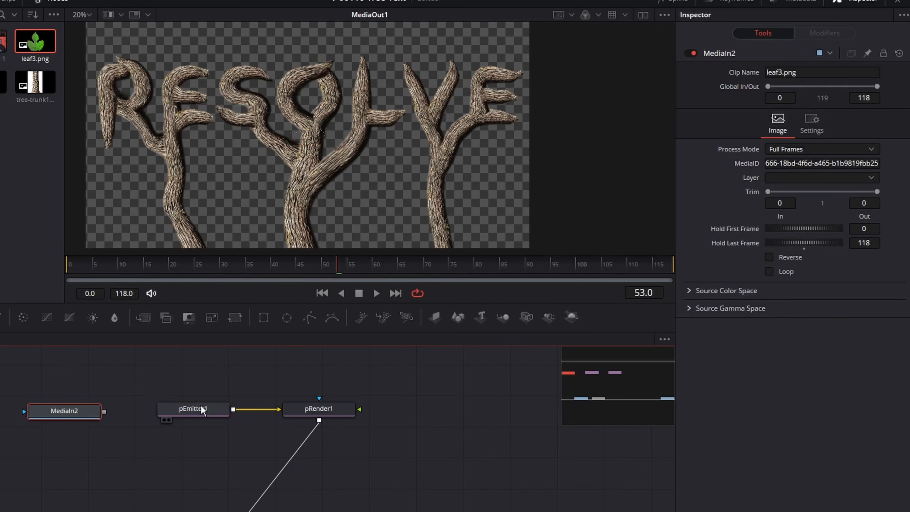
pyautogui.click(203, 411)
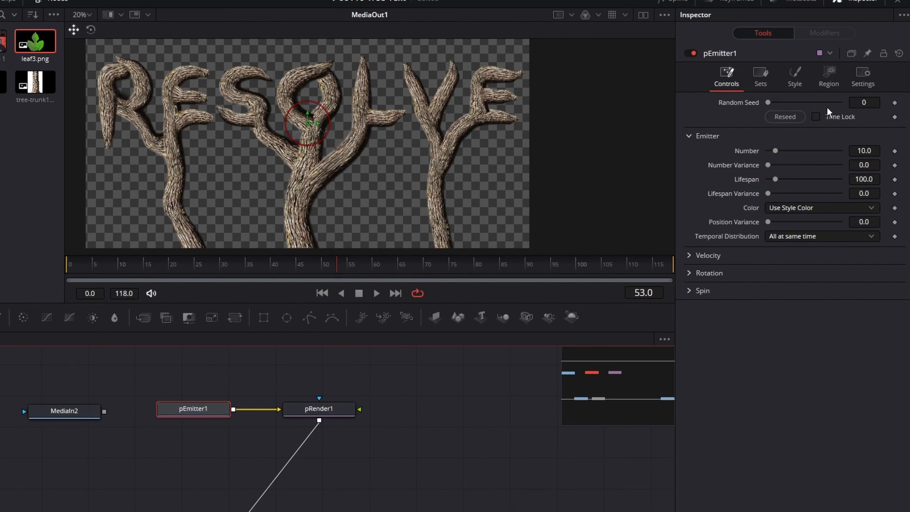
pyautogui.click(803, 78)
pyautogui.click(809, 117)
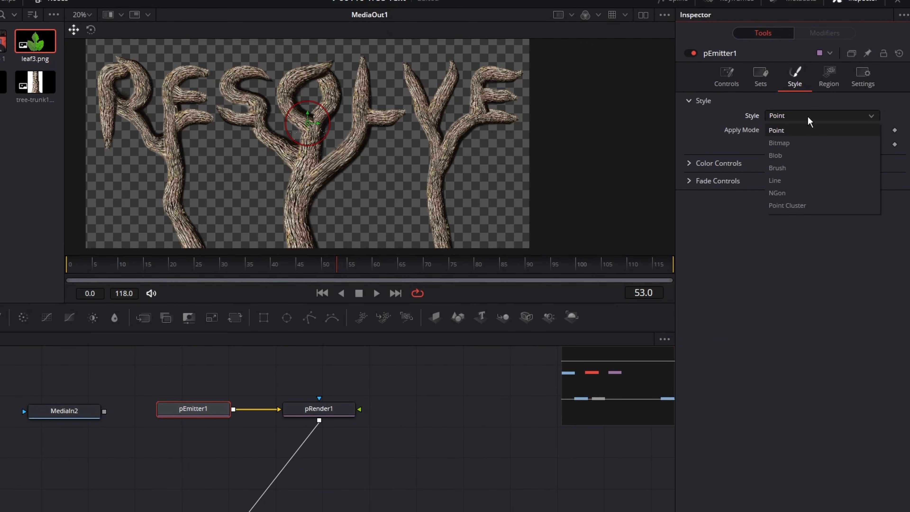
pyautogui.click(802, 142)
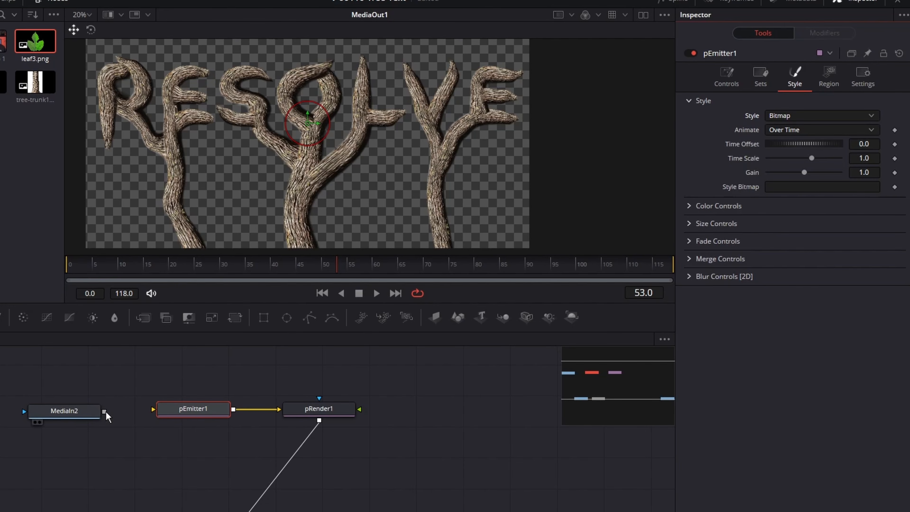
pyautogui.moveTo(103, 411); pyautogui.dragTo(154, 409)
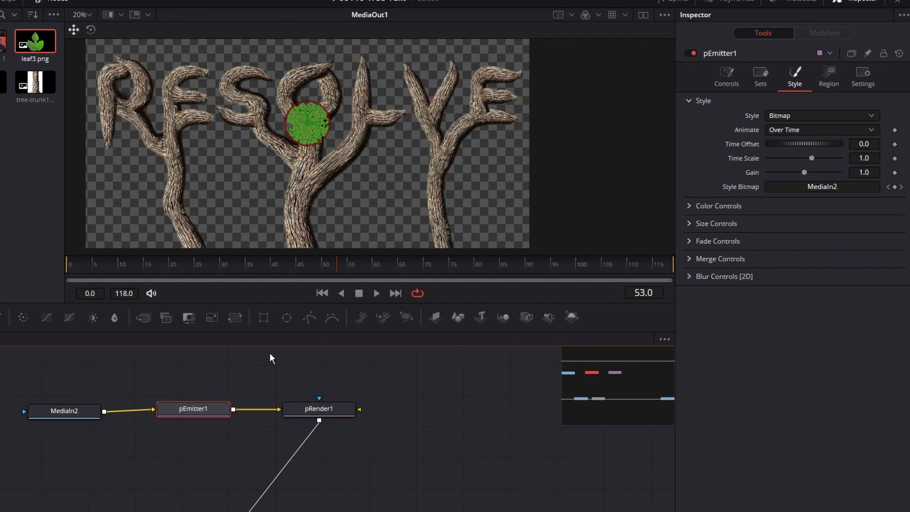
# Change pEmitter1's region to Bitmap and connect MediaIn1 to it as the region bitmap.
pyautogui.scroll(5, 321, 119)
pyautogui.scroll(-2, 321, 120)
pyautogui.scroll(-3, 324, 138)
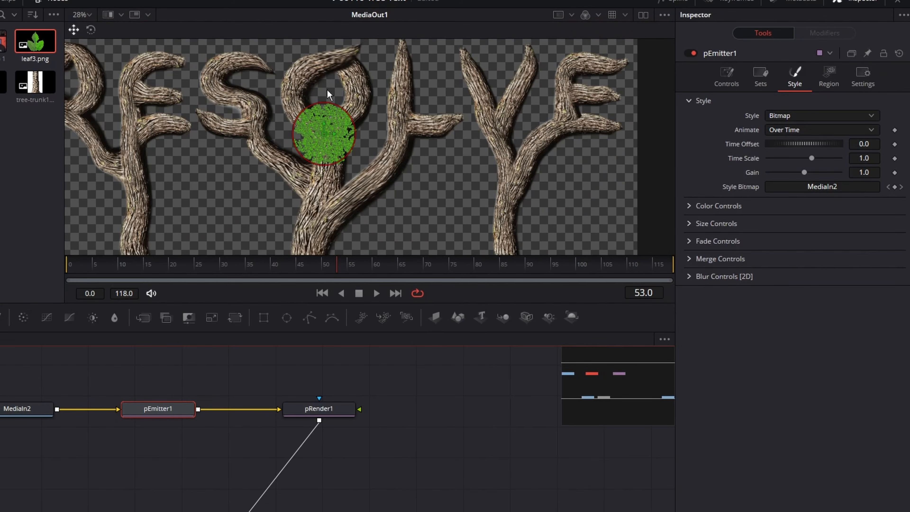
pyautogui.scroll(-1, 580, 147)
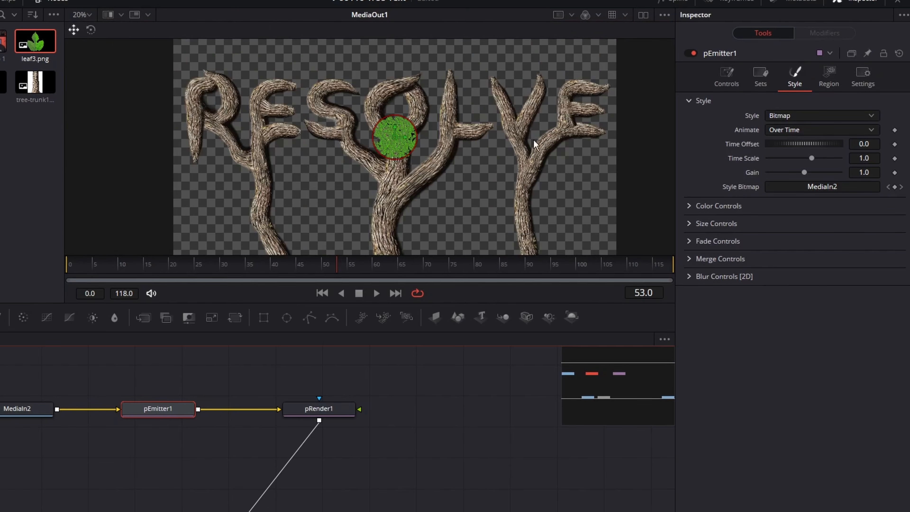
pyautogui.moveTo(538, 153); pyautogui.dragTo(481, 138)
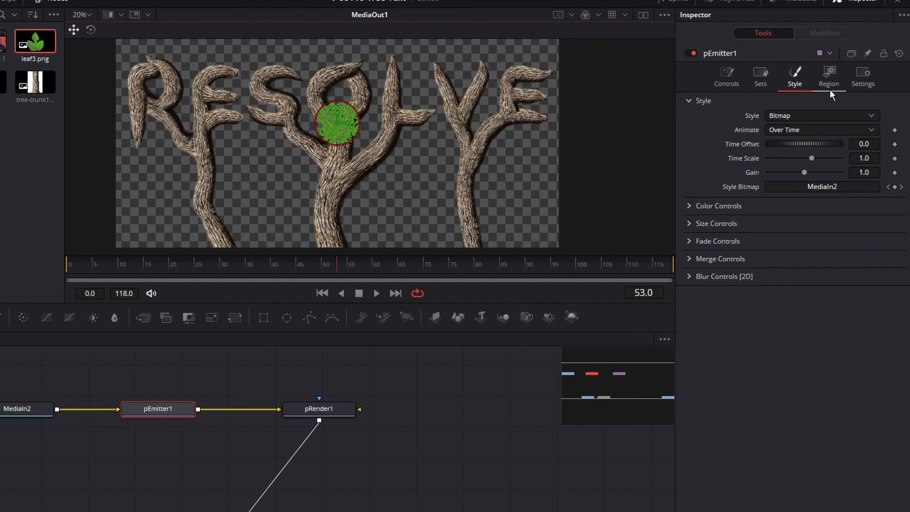
pyautogui.click(830, 77)
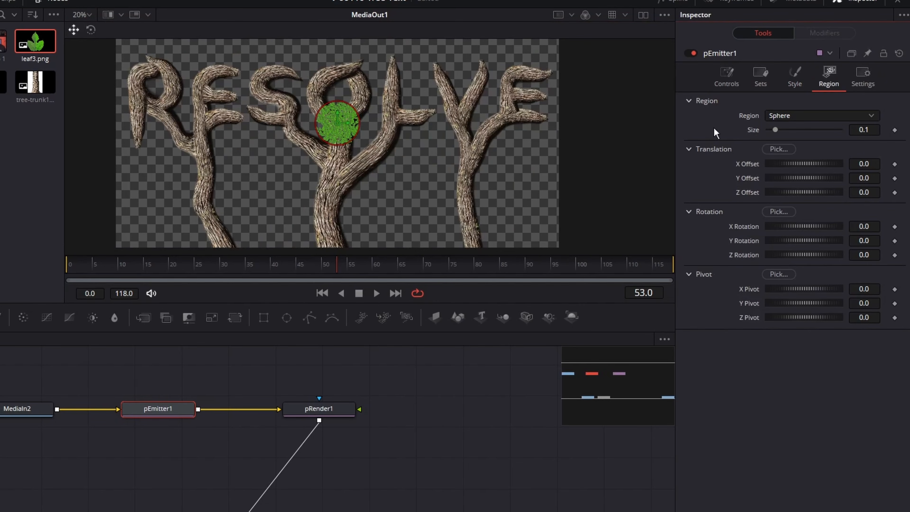
pyautogui.click(790, 115)
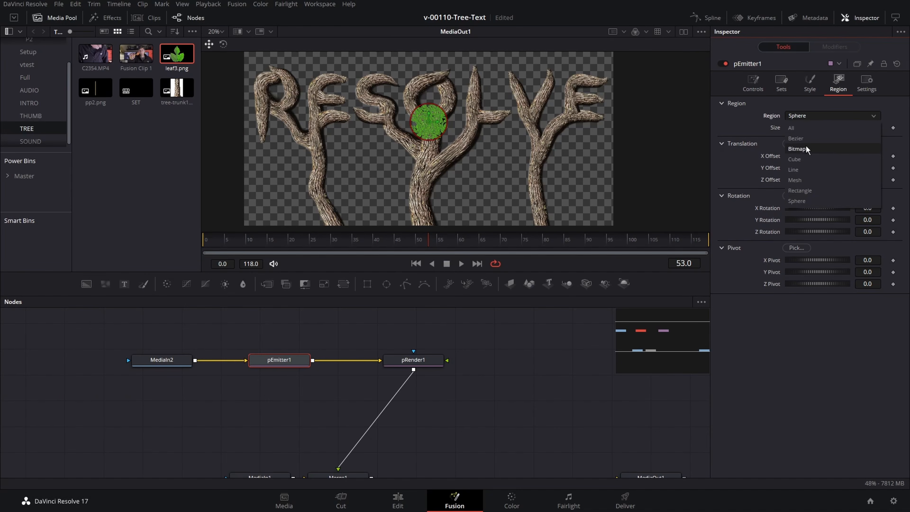
pyautogui.click(807, 146)
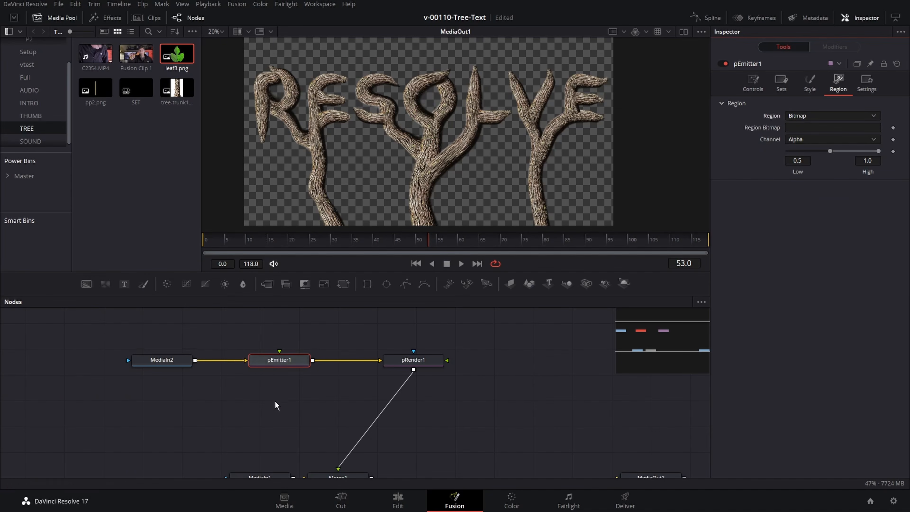
pyautogui.moveTo(288, 424); pyautogui.dragTo(254, 408)
pyautogui.click(175, 463)
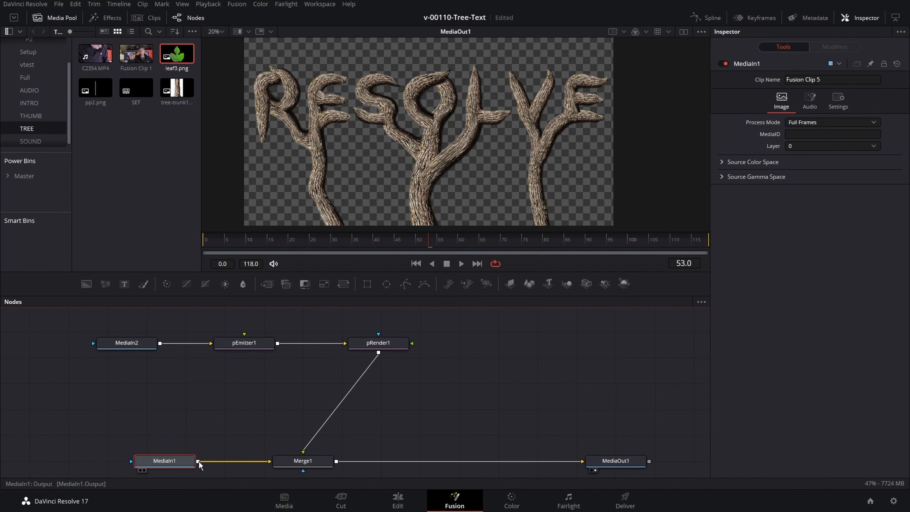
pyautogui.moveTo(198, 461); pyautogui.dragTo(246, 337)
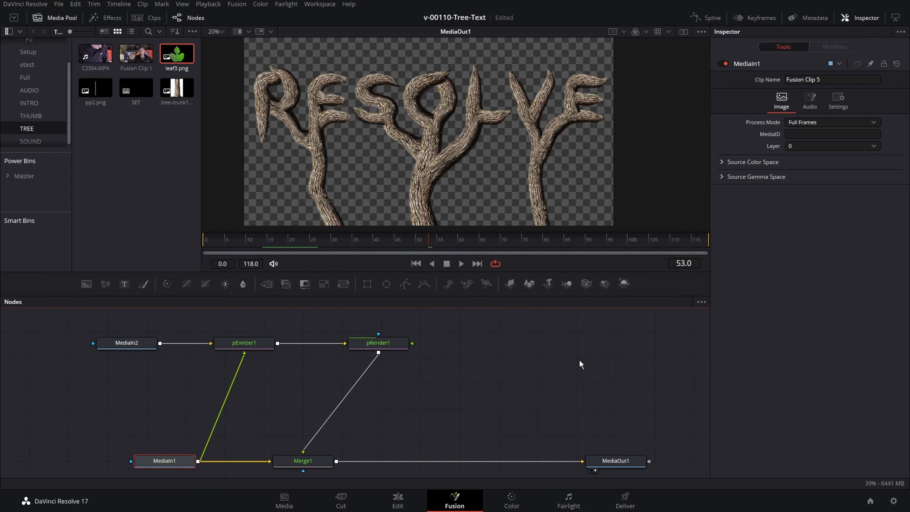
# Inspect the leaves on the branches and move MediaIn1, pEmitter1 and pRender1 into a tighter node layout.
pyautogui.scroll(8, 489, 217)
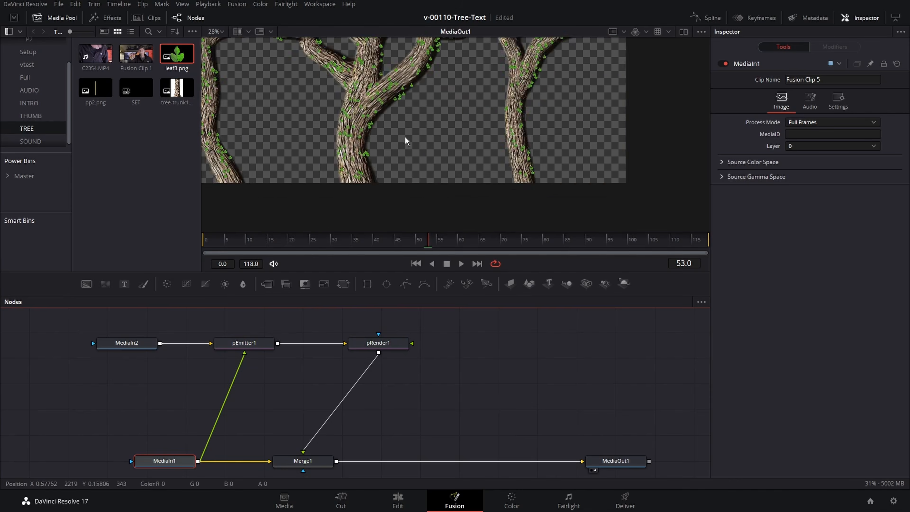
pyautogui.scroll(-8, 419, 151)
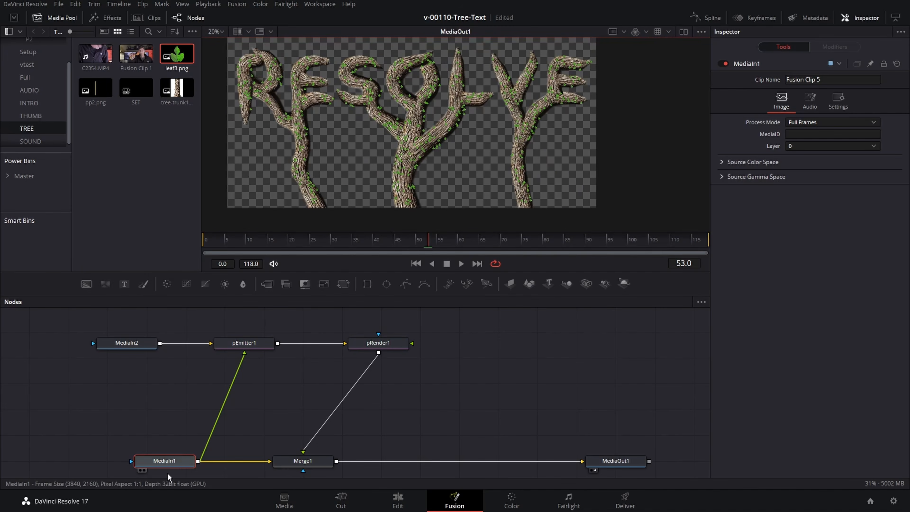
pyautogui.moveTo(176, 463); pyautogui.dragTo(152, 462)
pyautogui.moveTo(259, 346); pyautogui.dragTo(254, 346)
pyautogui.scroll(-2, 363, 343)
pyautogui.moveTo(385, 348); pyautogui.dragTo(351, 347)
pyautogui.moveTo(284, 348); pyautogui.dragTo(276, 348)
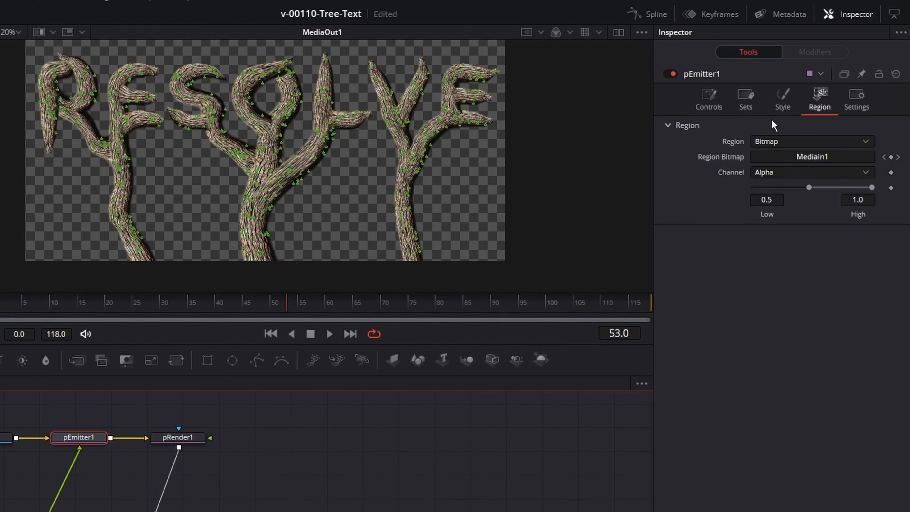
# Enlarge the leaf particles by raising pEmitter1's style size to 0.3425.
pyautogui.click(785, 101)
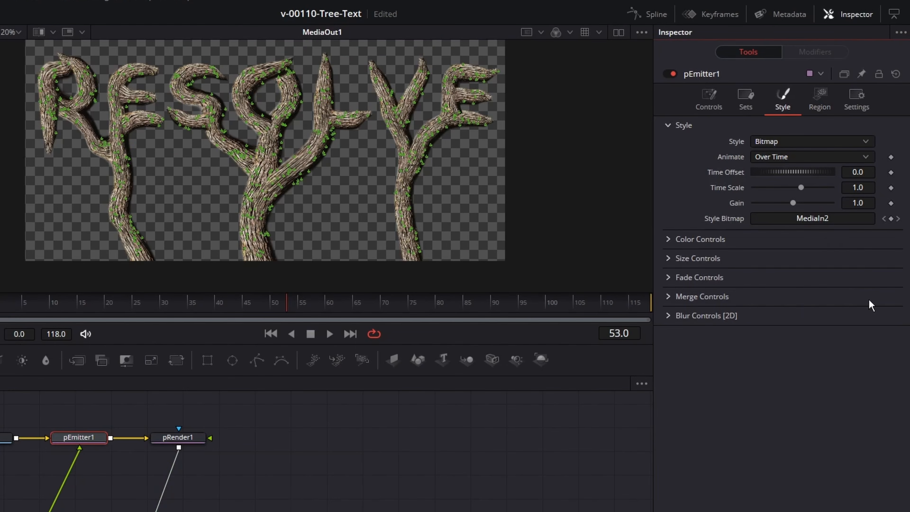
pyautogui.click(673, 259)
pyautogui.moveTo(767, 274); pyautogui.dragTo(804, 275)
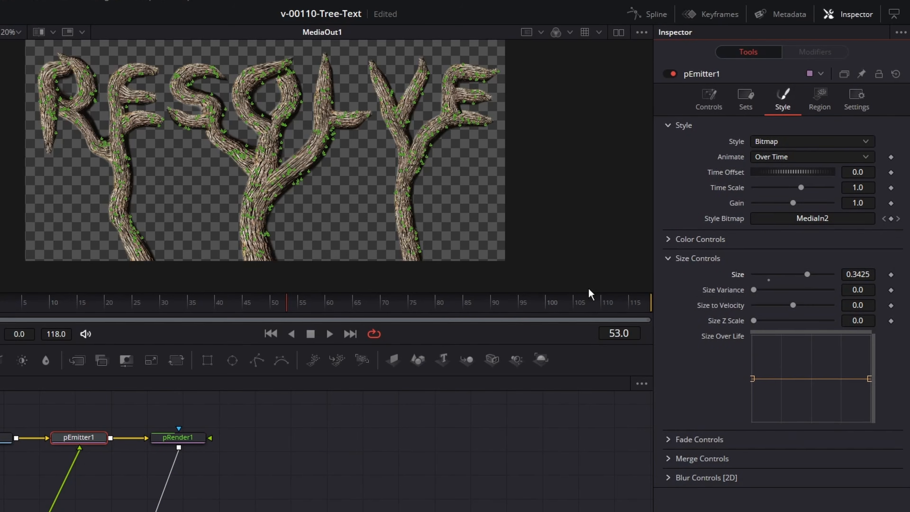
# Keyframe pEmitter1's Number at 250 on frame 0 and 0 on frame 1, and check a following frame.
pyautogui.click(709, 100)
pyautogui.moveTo(763, 179); pyautogui.dragTo(754, 179)
pyautogui.click(862, 183)
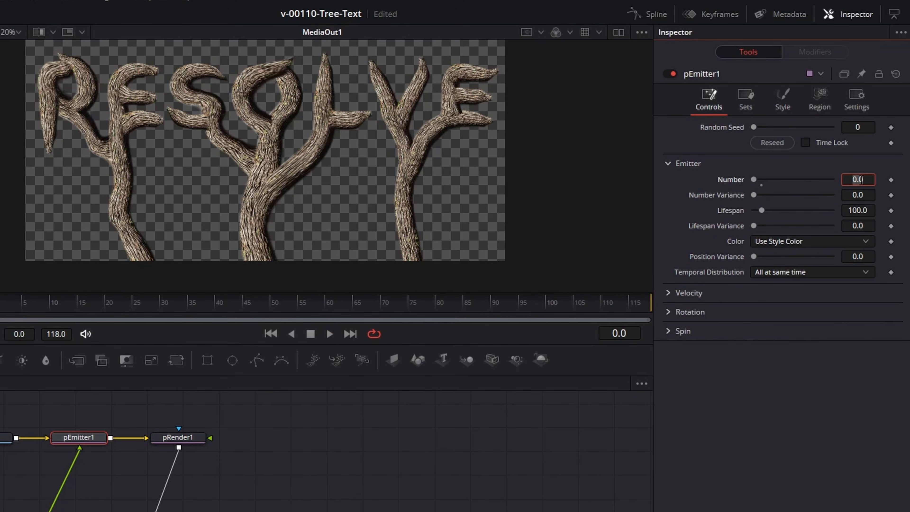
pyautogui.press('Return')
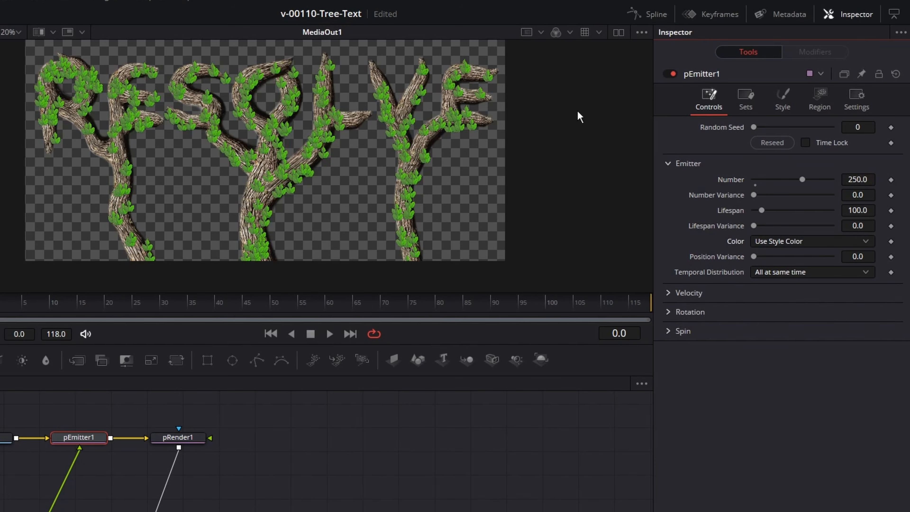
pyautogui.click(891, 180)
pyautogui.press('Right')
pyautogui.moveTo(802, 179); pyautogui.dragTo(701, 183)
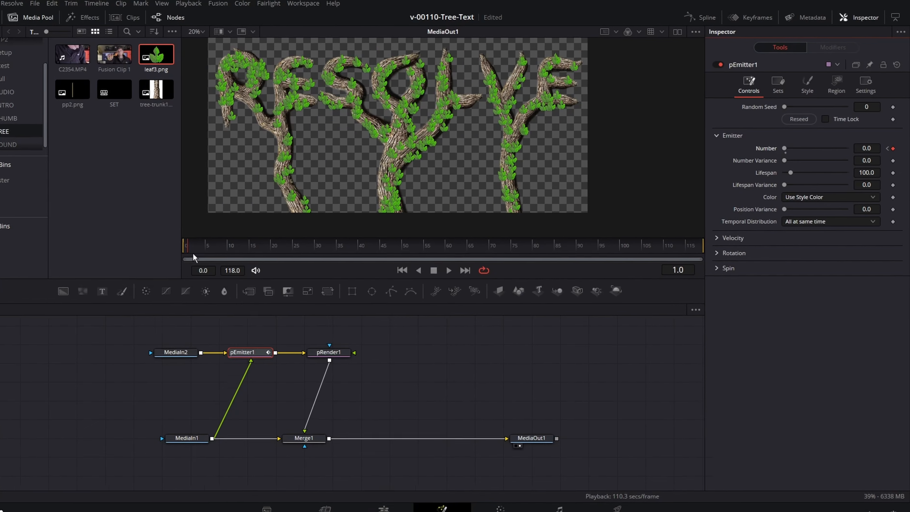
pyautogui.moveTo(213, 245)
pyautogui.mouseDown()
pyautogui.moveTo(193, 244)
pyautogui.moveTo(225, 244)
pyautogui.mouseUp()
# Line up MediaIn2, pEmitter1 and pRender1 closer together in the node graph.
pyautogui.moveTo(179, 346); pyautogui.dragTo(153, 347)
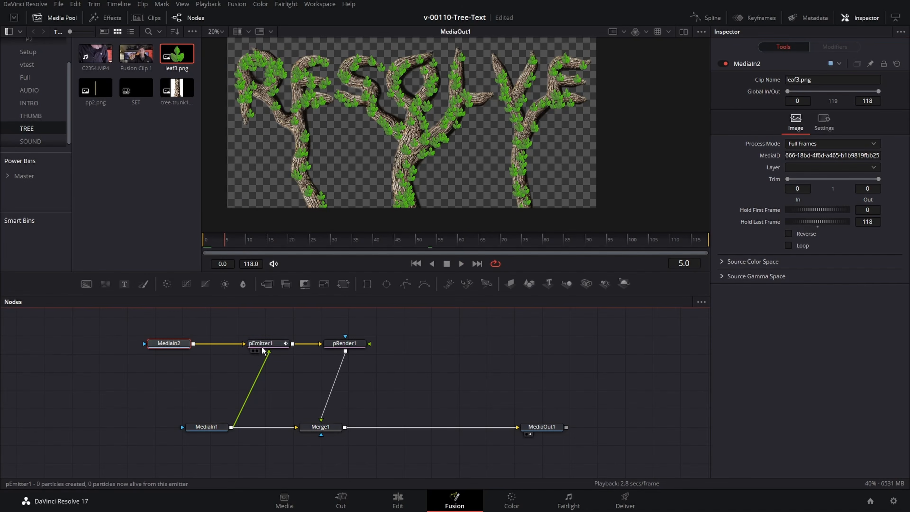
pyautogui.moveTo(263, 351); pyautogui.dragTo(233, 348)
pyautogui.moveTo(340, 343); pyautogui.dragTo(291, 344)
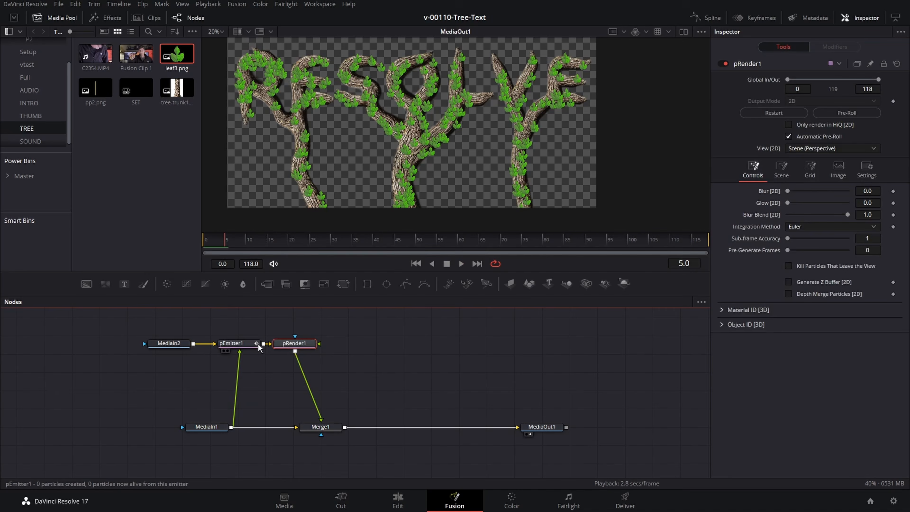
# Shape pEmitter1's Size Over Life curve to start at zero, rise steeply and ease out above the middle.
pyautogui.click(247, 345)
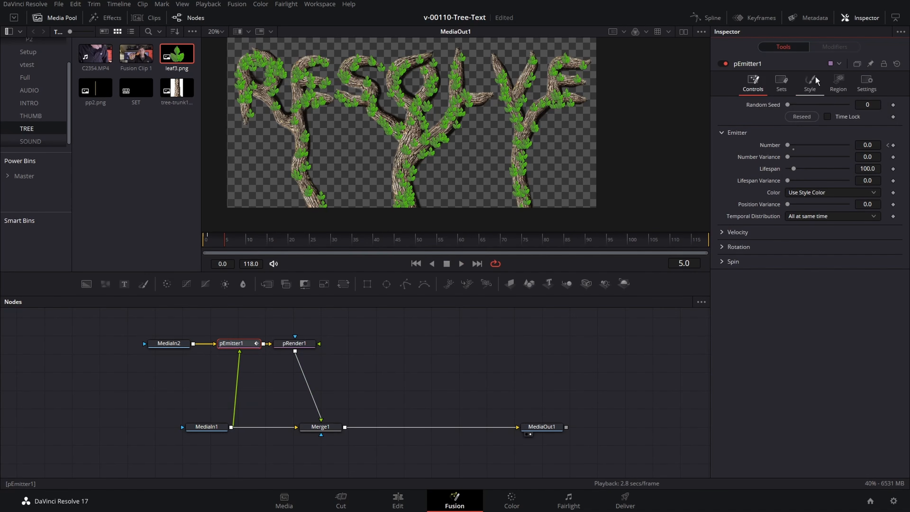
pyautogui.click(810, 84)
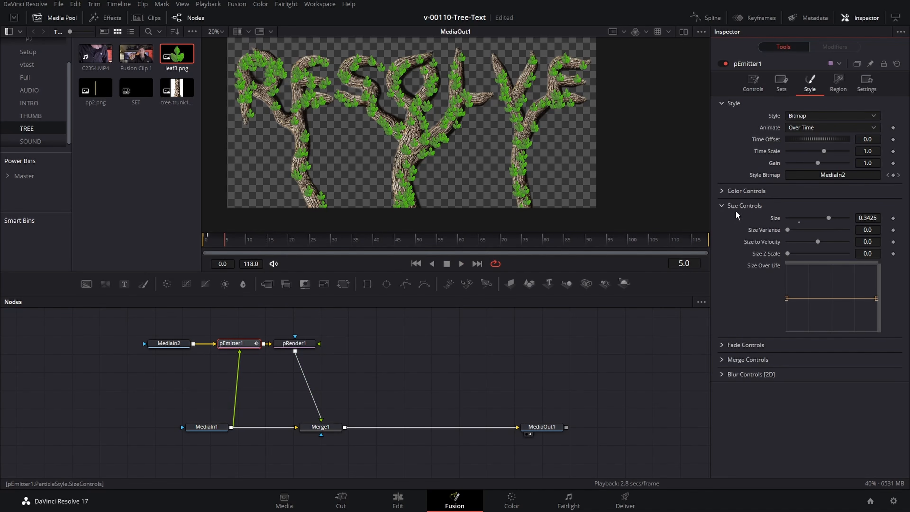
pyautogui.moveTo(786, 298); pyautogui.dragTo(875, 281)
pyautogui.click(815, 320)
pyautogui.click(788, 332)
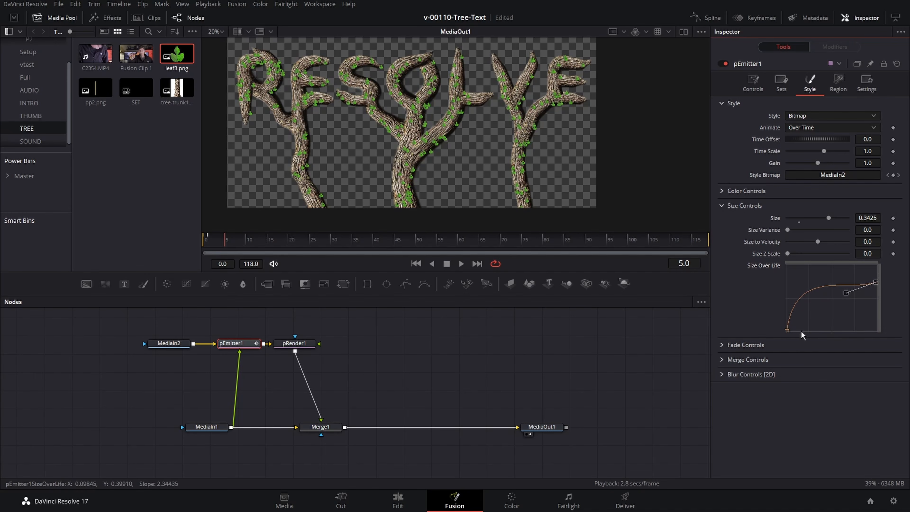
# Play the leaf growth from frame 0 and examine the leaves on the trunk up close.
pyautogui.click(760, 88)
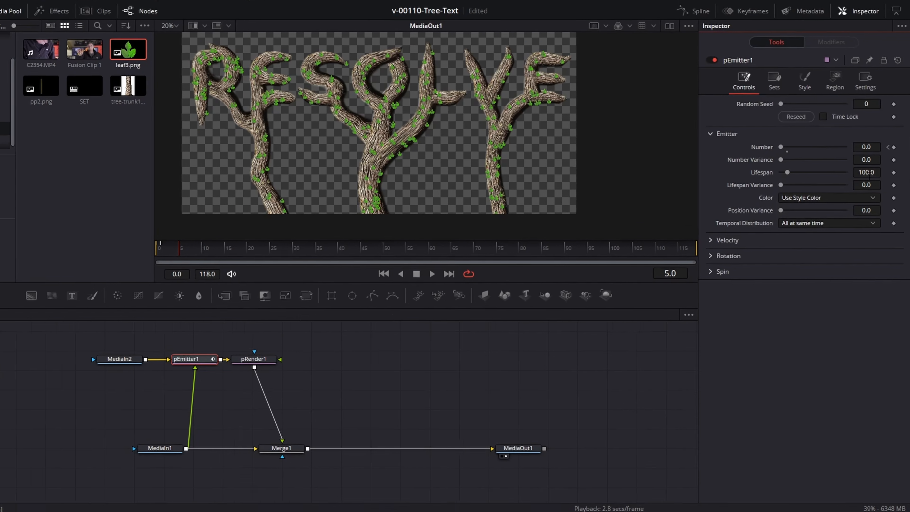
pyautogui.click(204, 240)
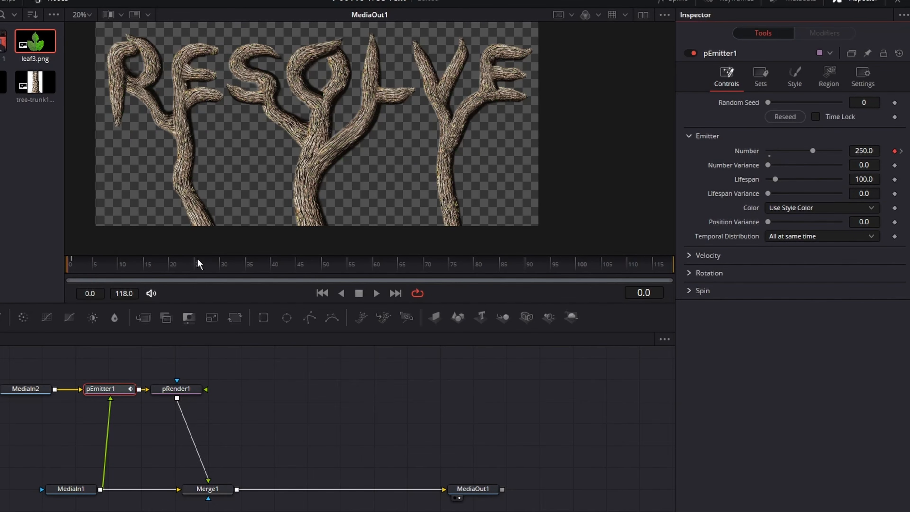
pyautogui.press('space')
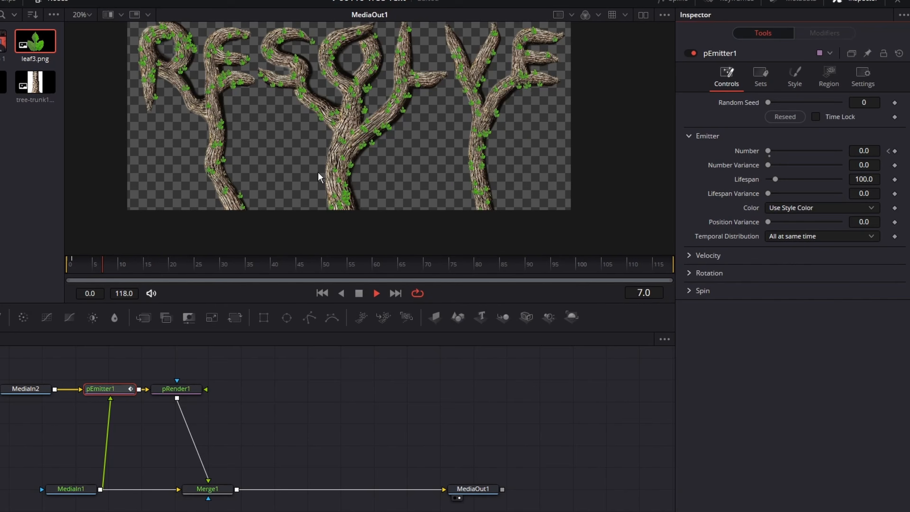
pyautogui.press('space')
pyautogui.scroll(6, 361, 157)
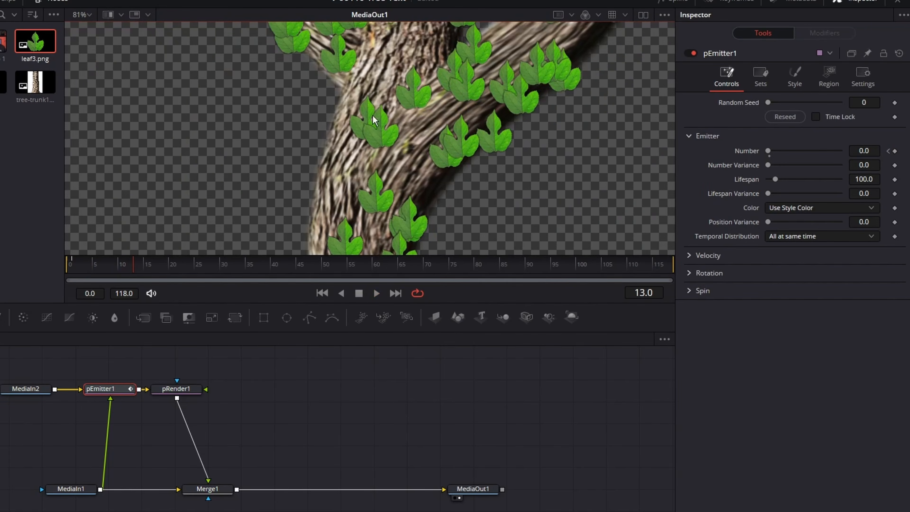
pyautogui.scroll(-7, 340, 151)
# Align pRender1 above Merge1 and vary the leaf rotation with pEmitter1's Z Variance at 172.2.
pyautogui.moveTo(176, 389); pyautogui.dragTo(207, 389)
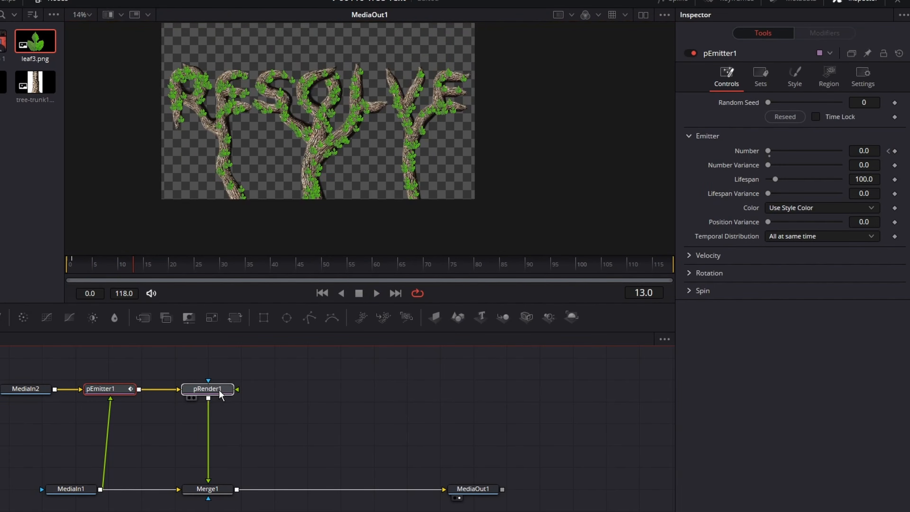
pyautogui.click(114, 390)
pyautogui.click(690, 273)
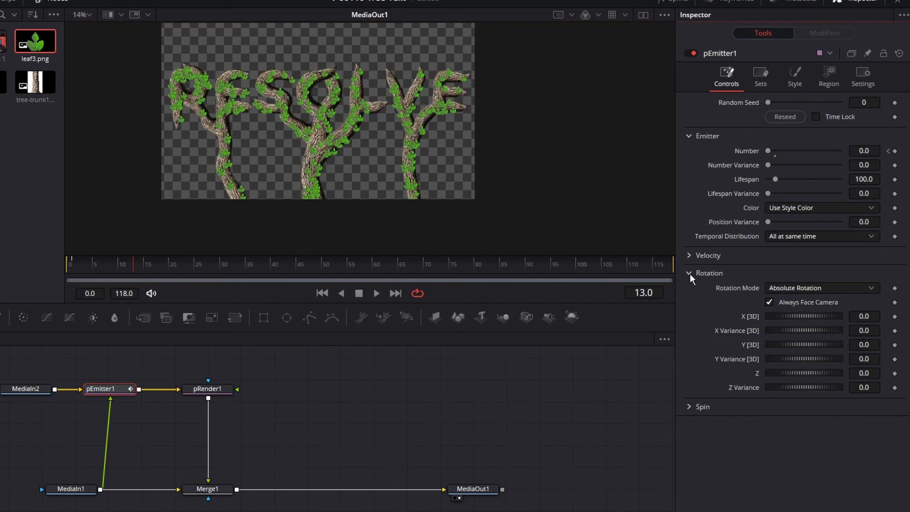
pyautogui.moveTo(795, 391); pyautogui.dragTo(822, 394)
pyautogui.scroll(5, 423, 196)
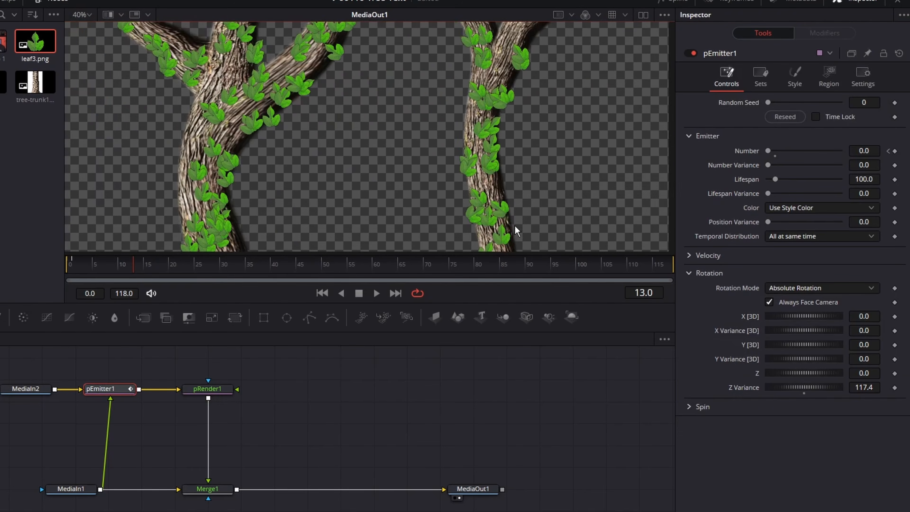
pyautogui.scroll(-2, 339, 138)
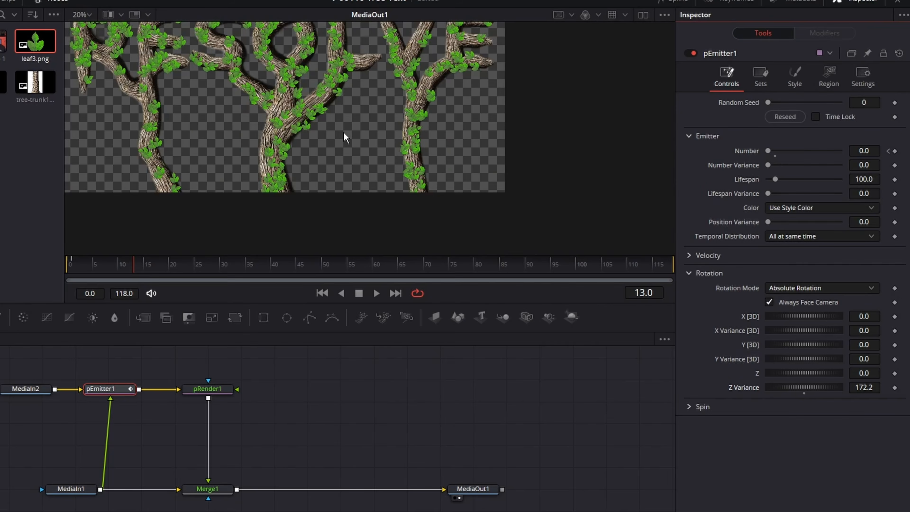
pyautogui.scroll(-2, 395, 156)
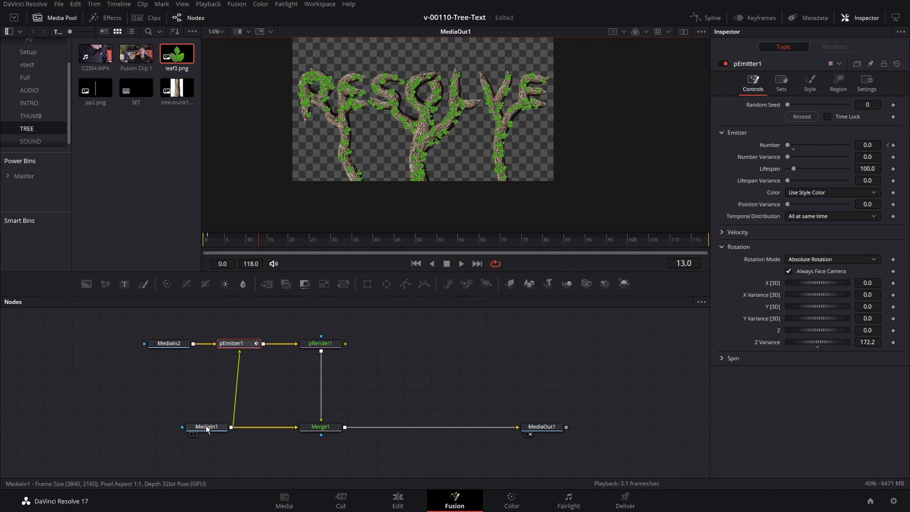
# Insert a MatteControl between MediaIn1 and pEmitter1, attach a Rectangle mask to it and invert the mask.
pyautogui.moveTo(203, 427); pyautogui.dragTo(194, 426)
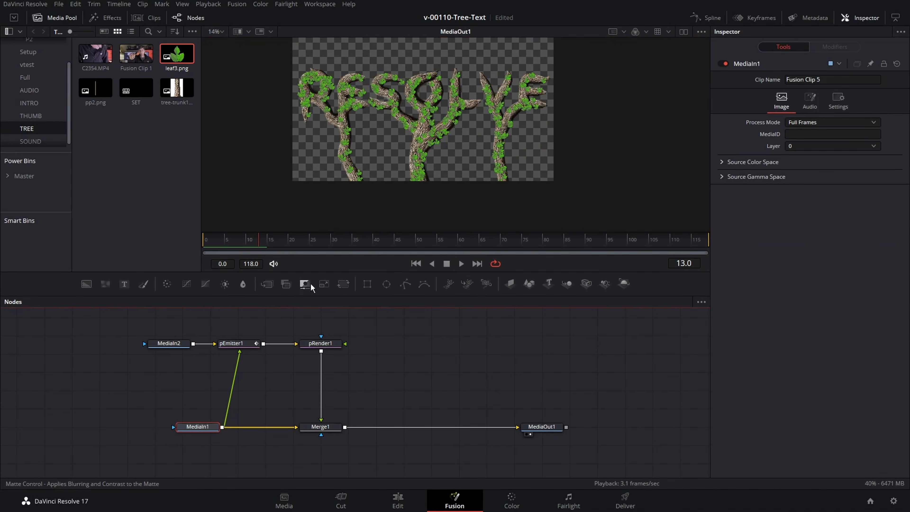
pyautogui.moveTo(307, 287); pyautogui.dragTo(234, 380)
pyautogui.moveTo(367, 284); pyautogui.dragTo(292, 379)
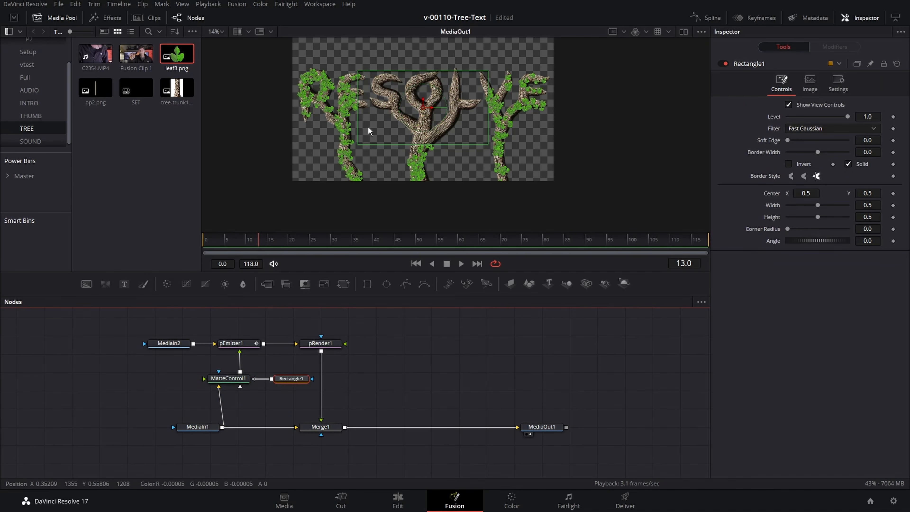
pyautogui.click(789, 165)
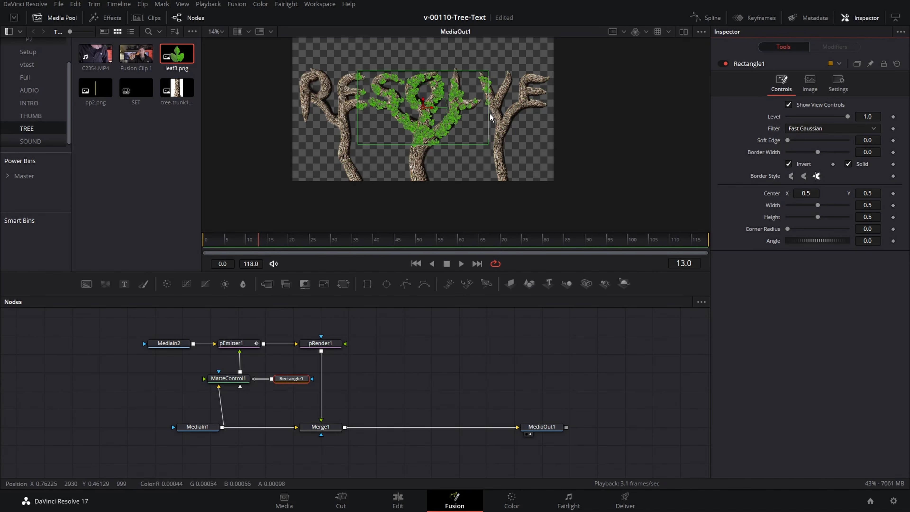
# Fit Rectangle1 around the letters only, about 1.05 wide and 0.43 high, centered at about X 0.489, Y 0.623.
pyautogui.moveTo(490, 115); pyautogui.dragTo(526, 119)
pyautogui.moveTo(426, 107); pyautogui.dragTo(423, 89)
pyautogui.moveTo(524, 91); pyautogui.dragTo(551, 91)
pyautogui.moveTo(433, 127); pyautogui.dragTo(432, 122)
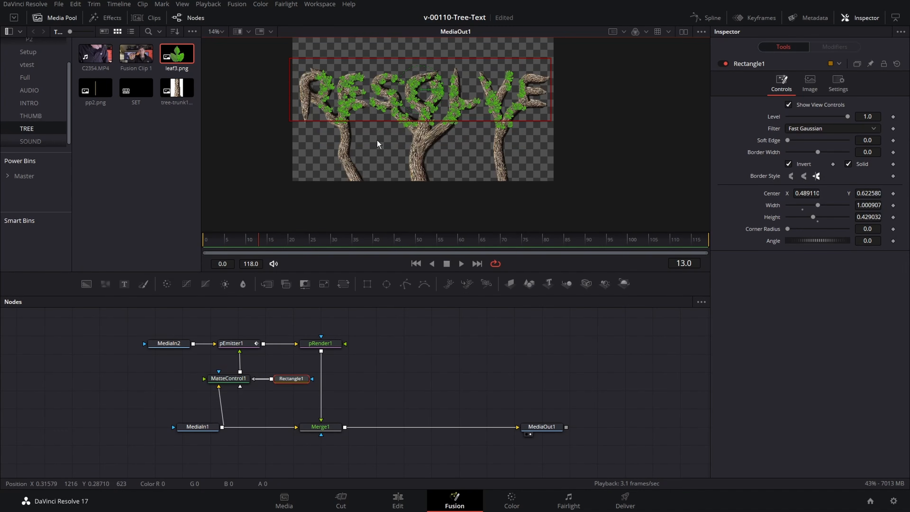
pyautogui.scroll(5, 412, 144)
pyautogui.scroll(-5, 412, 144)
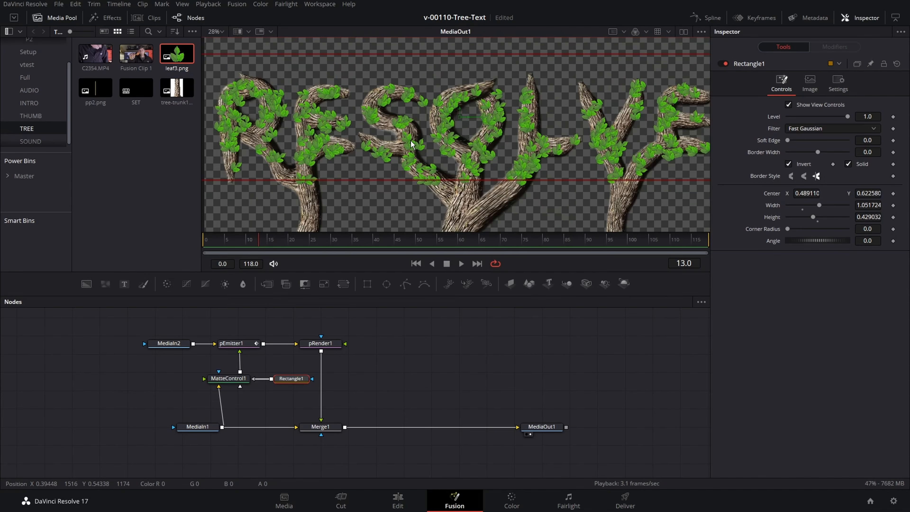
# Move MediaIn2 farther away from pEmitter1 in the node graph and inspect the leaves on the letters up close.
pyautogui.moveTo(184, 347); pyautogui.dragTo(150, 351)
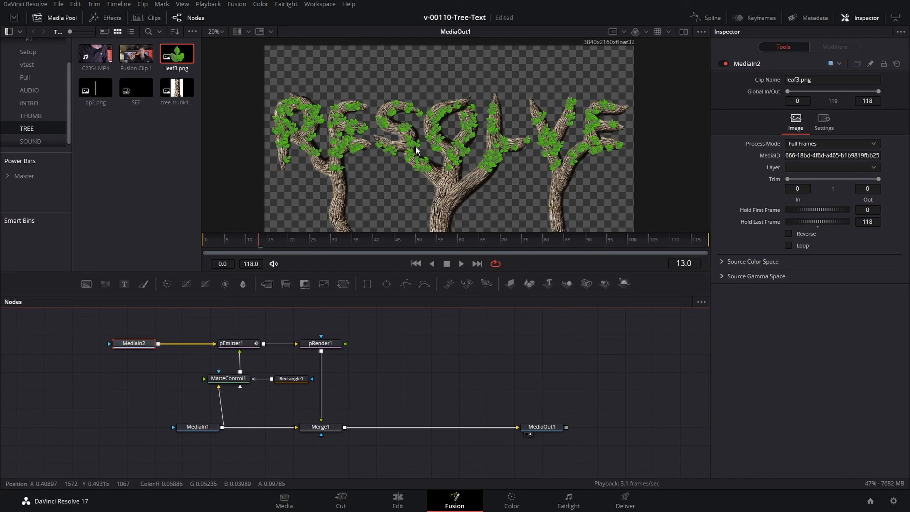
pyautogui.scroll(5, 416, 146)
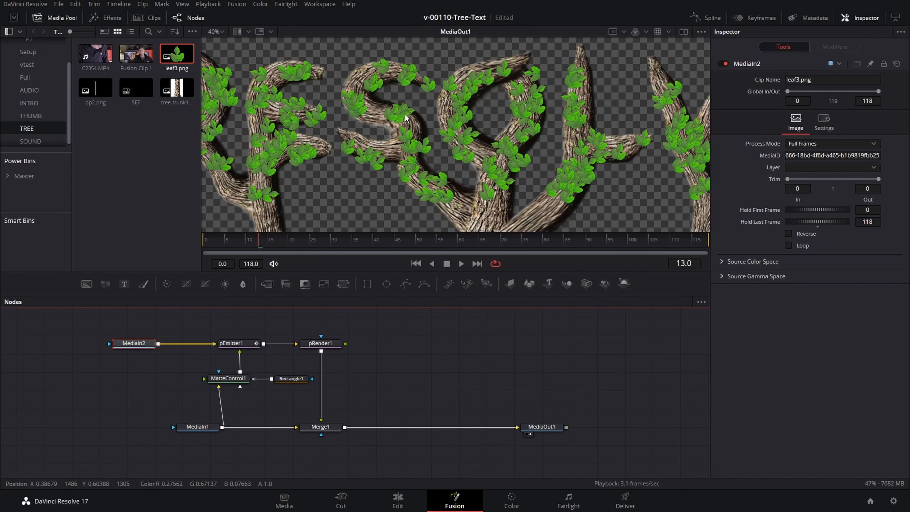
pyautogui.scroll(-5, 421, 115)
# Play the leaf growth from frame 0 and examine the leaves on the letters and trunks at frame 3.
pyautogui.moveTo(219, 241); pyautogui.dragTo(189, 245)
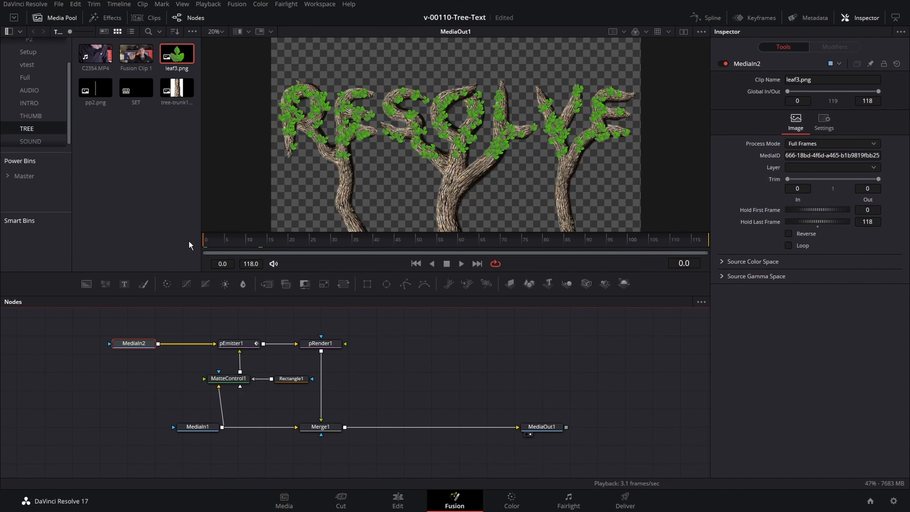
pyautogui.press('space')
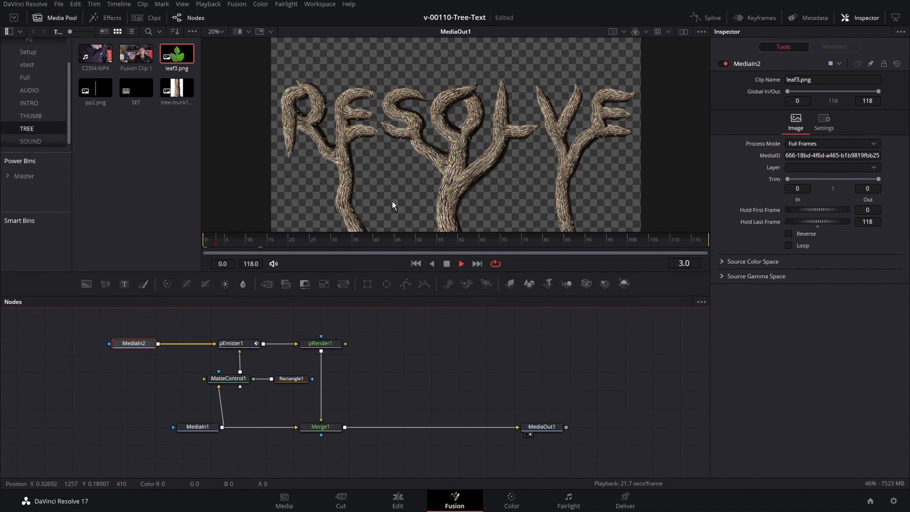
pyautogui.press('space')
pyautogui.press('Right')
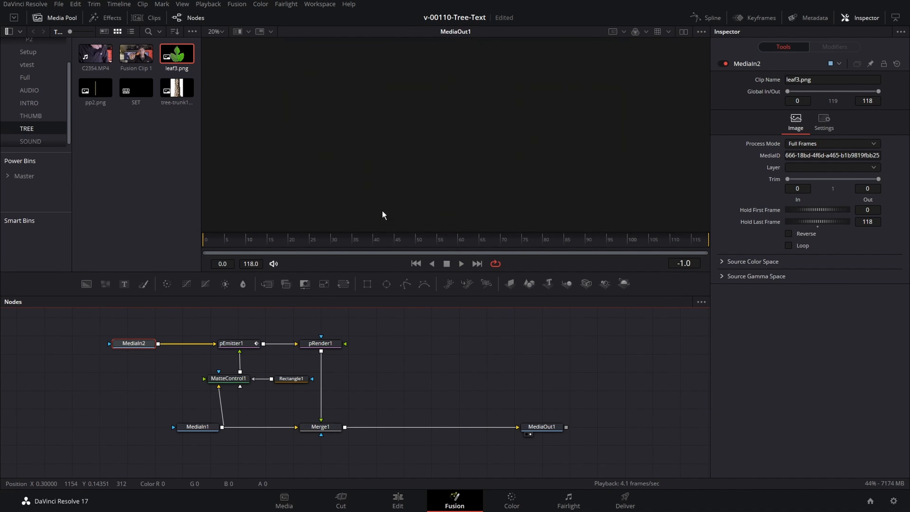
pyautogui.scroll(4, 406, 185)
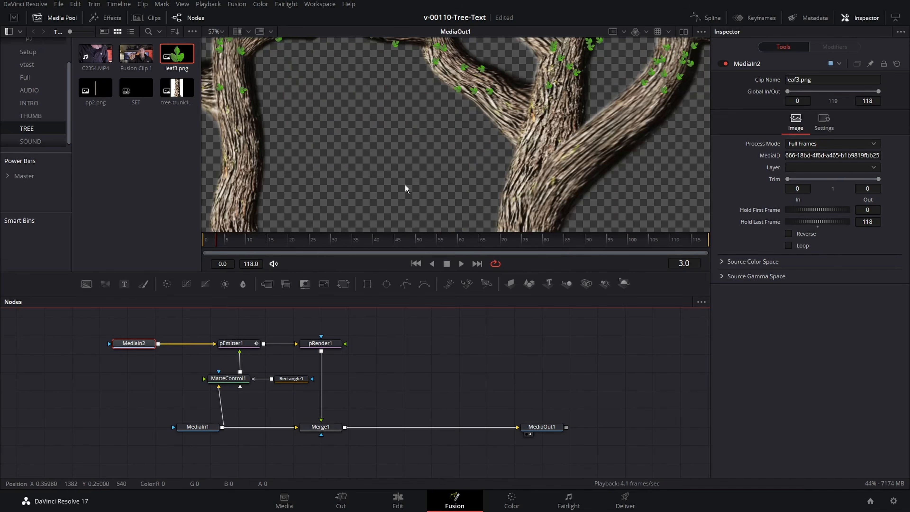
pyautogui.moveTo(406, 184); pyautogui.dragTo(497, 244)
pyautogui.scroll(-2, 475, 164)
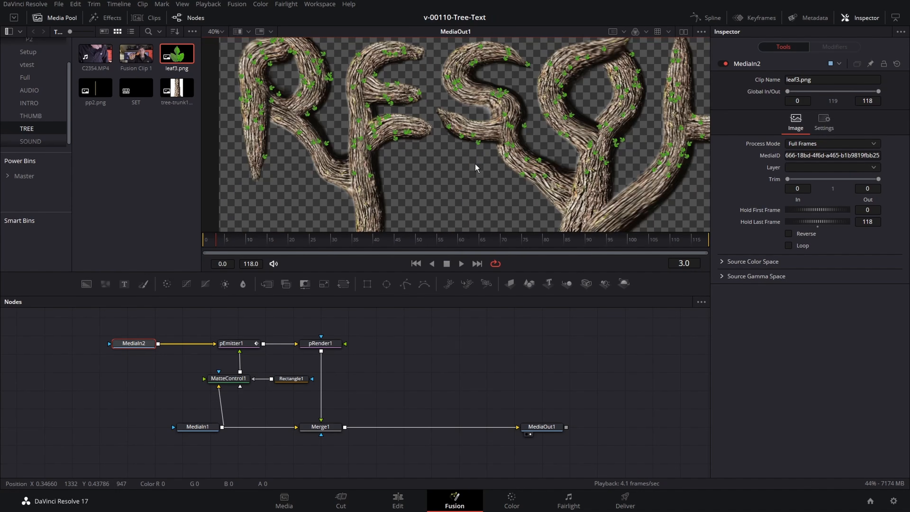
pyautogui.scroll(-2, 471, 155)
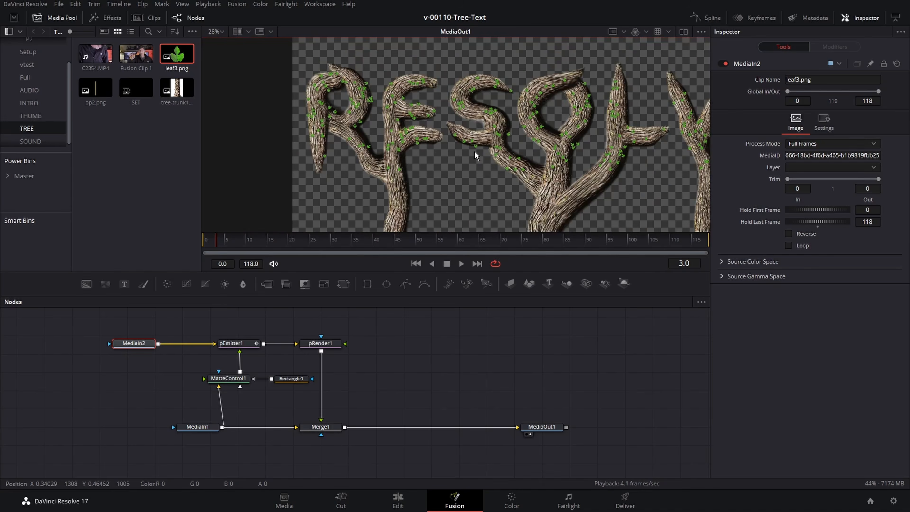